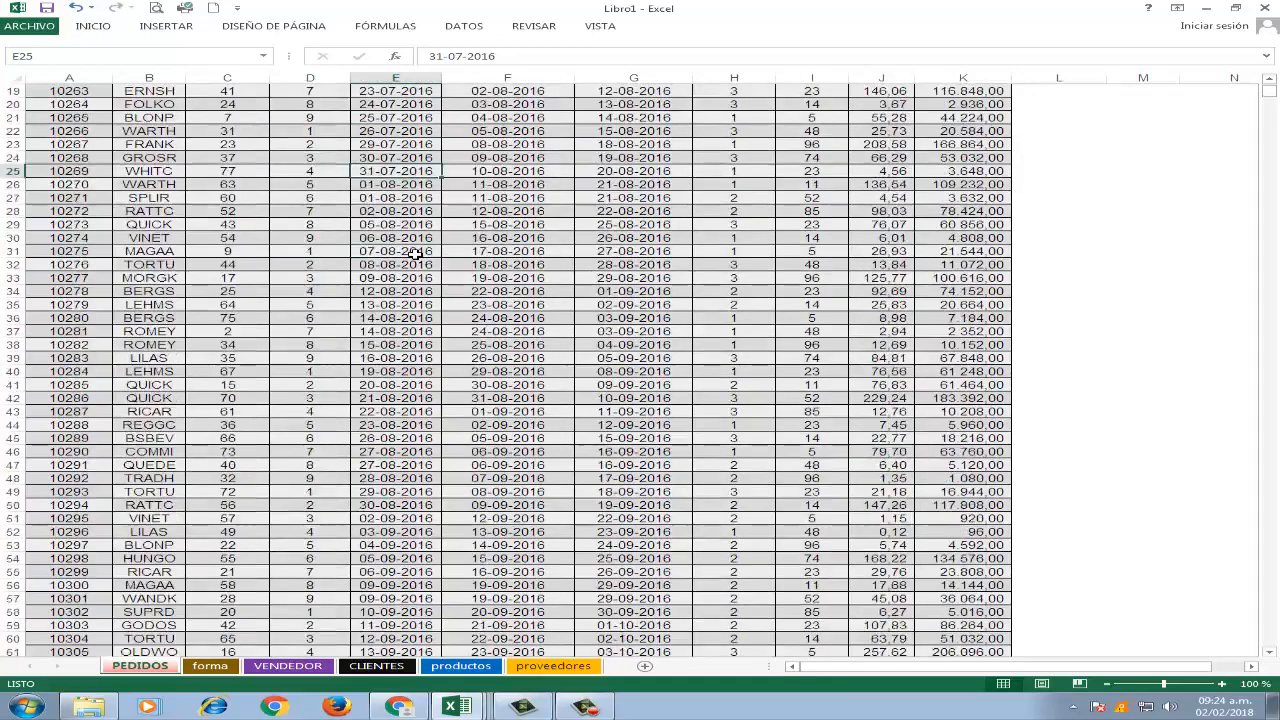
# Check how far the order records on the PEDIDOS sheet extend, from the first IdPedido to the last.
pyautogui.scroll(6, 415, 253)
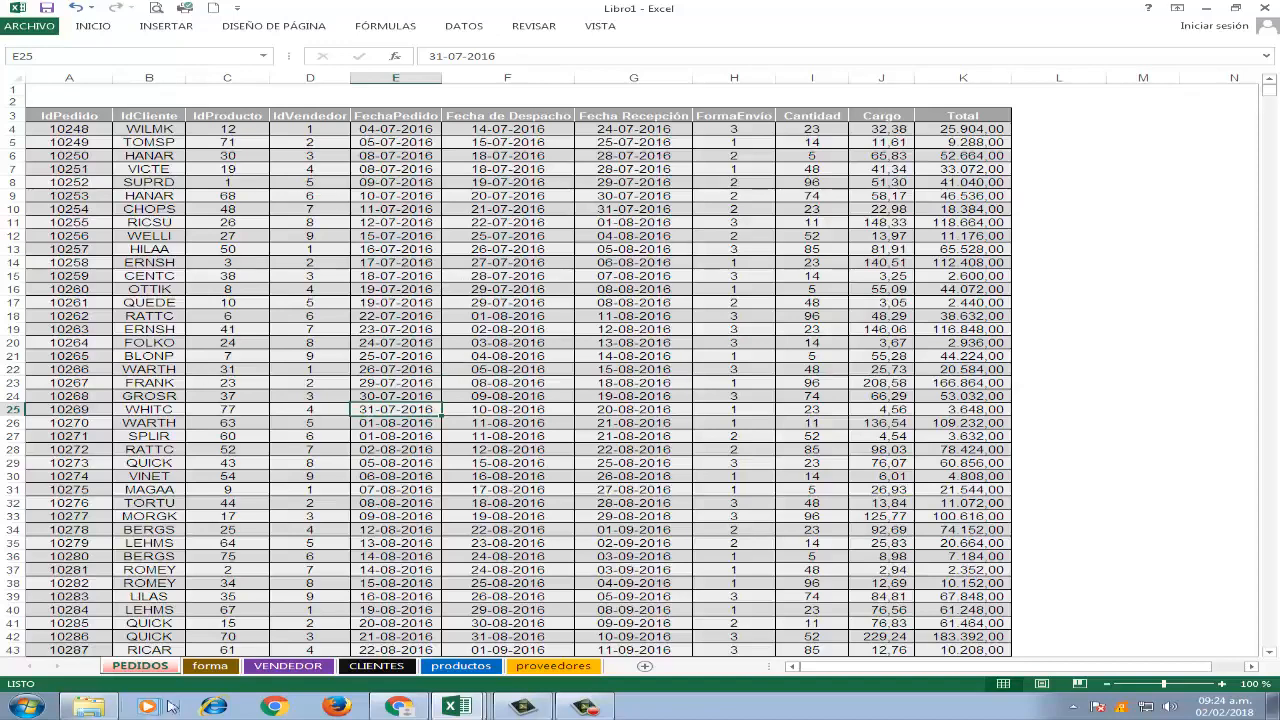
pyautogui.click(305, 237)
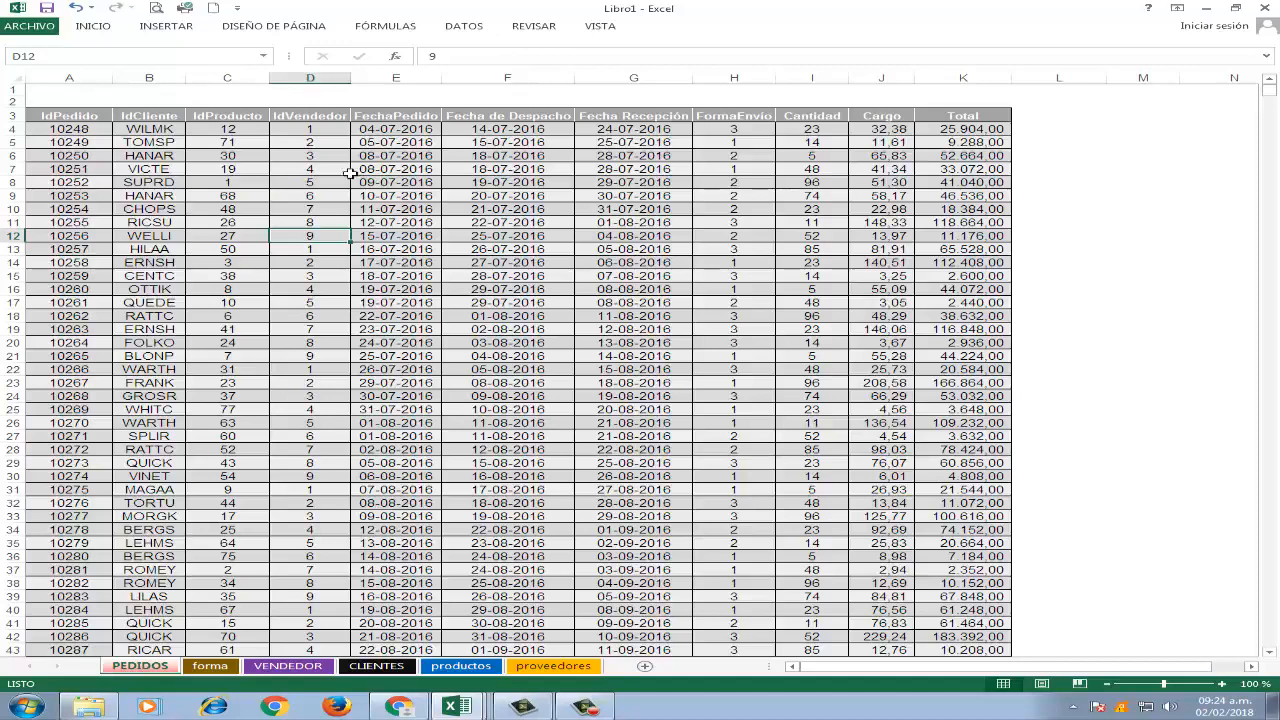
pyautogui.click(50, 132)
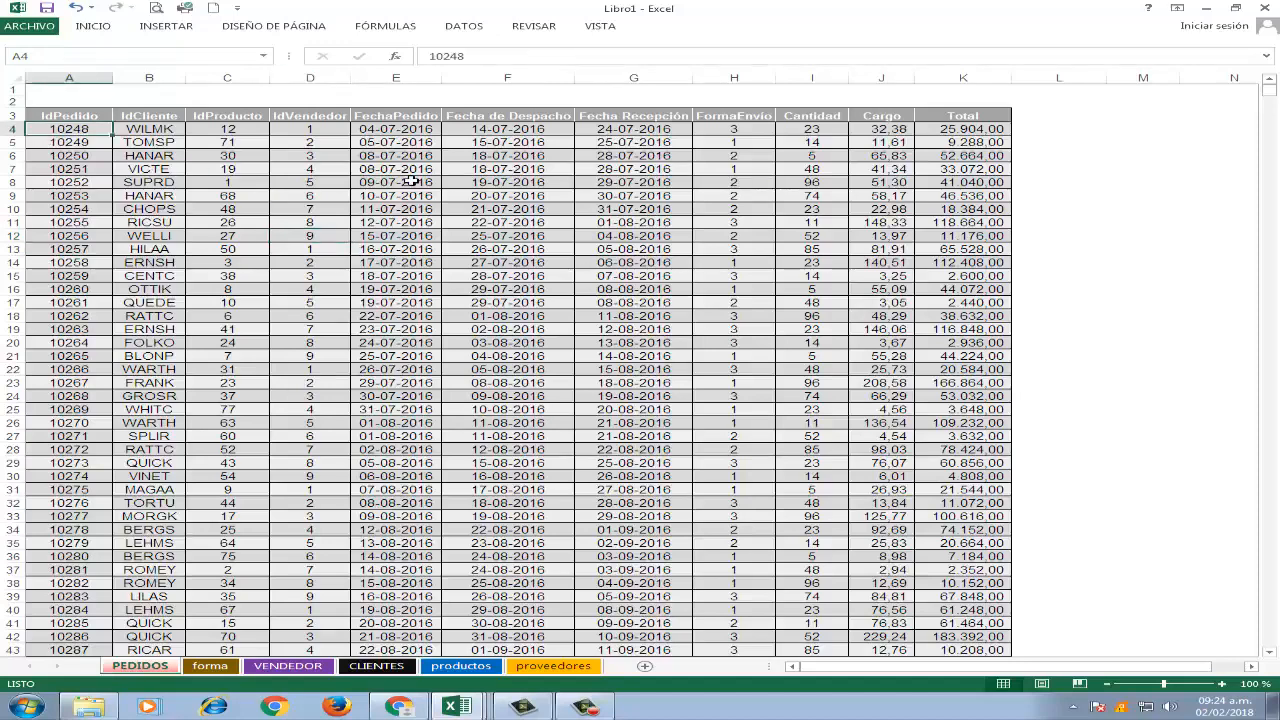
pyautogui.hotkey('ctrl', 'Down')
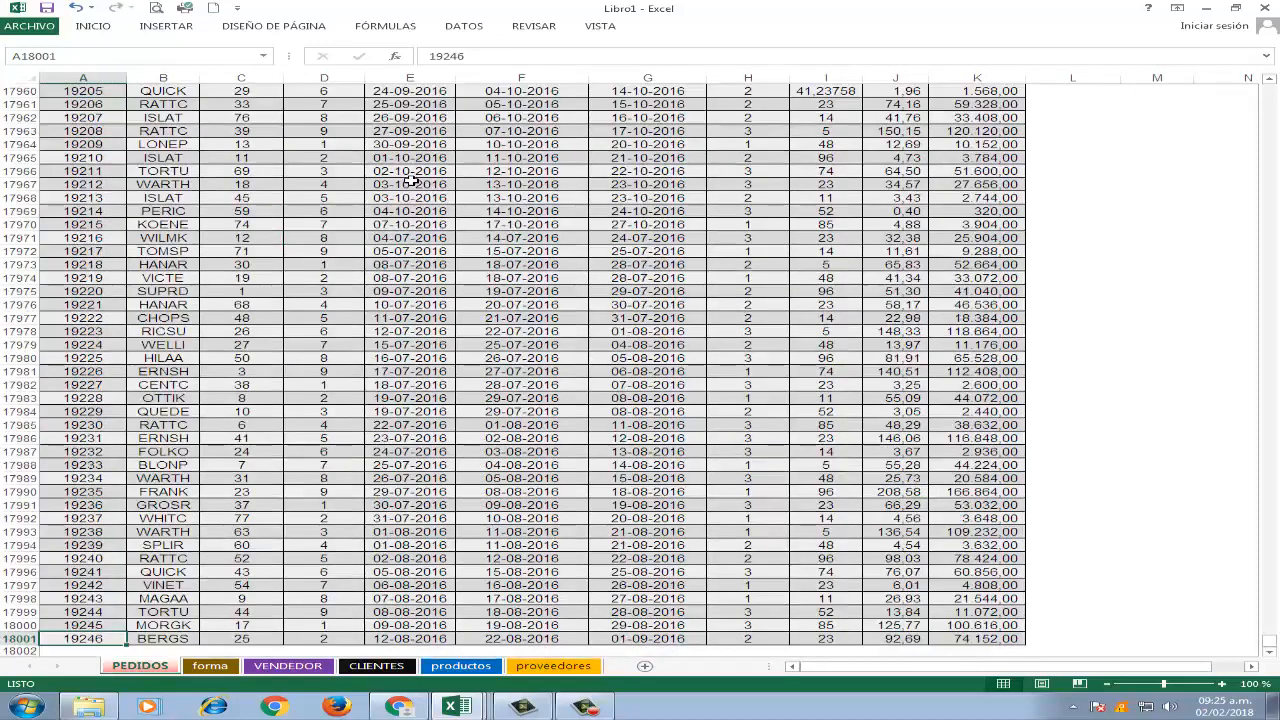
pyautogui.hotkey('ctrl', 'Up')
pyautogui.press('Down')
pyautogui.press('Down')
pyautogui.press('Down')
pyautogui.press('Down')
pyautogui.press('Down')
pyautogui.press('Down')
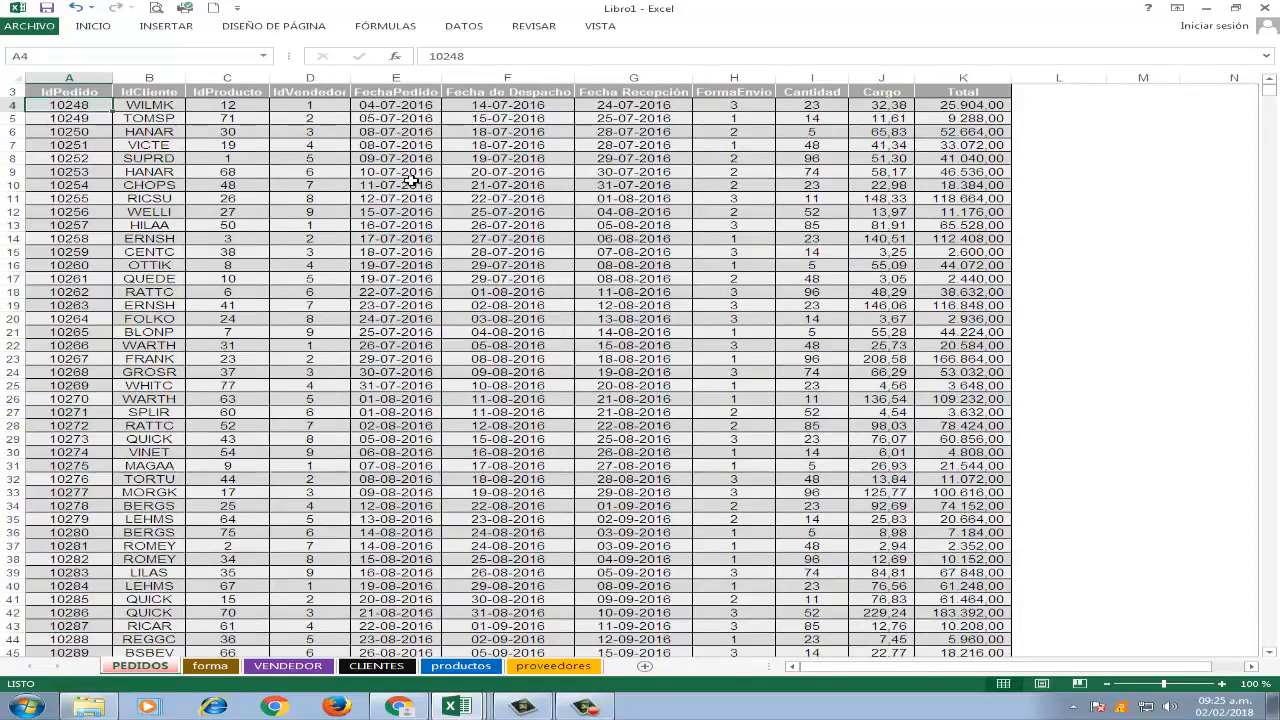
pyautogui.press('Up')
pyautogui.press('Up')
pyautogui.press('Up')
pyautogui.press('Up')
pyautogui.press('Up')
pyautogui.press('Up')
pyautogui.press('Up')
pyautogui.press('Up')
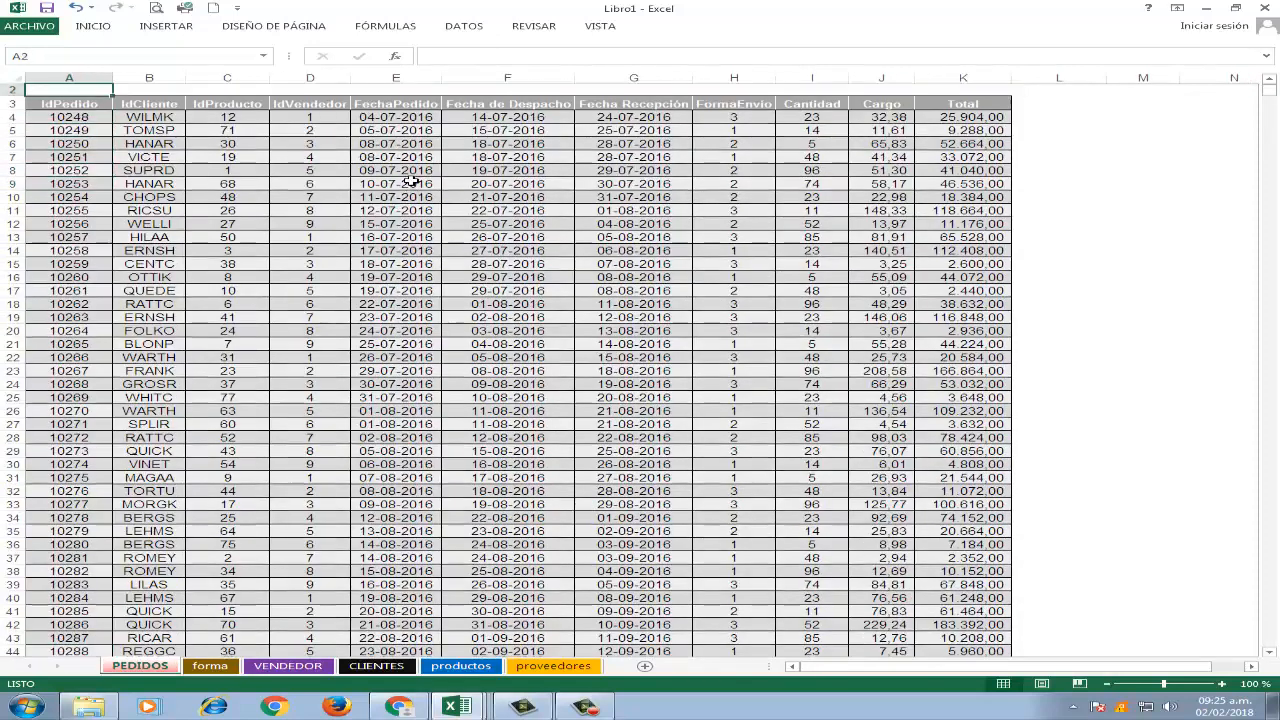
pyautogui.press('Down')
pyautogui.press('Down')
pyautogui.press('Down')
# Review the first order's fields one by one, from IdCliente across to Total.
pyautogui.press('Right')
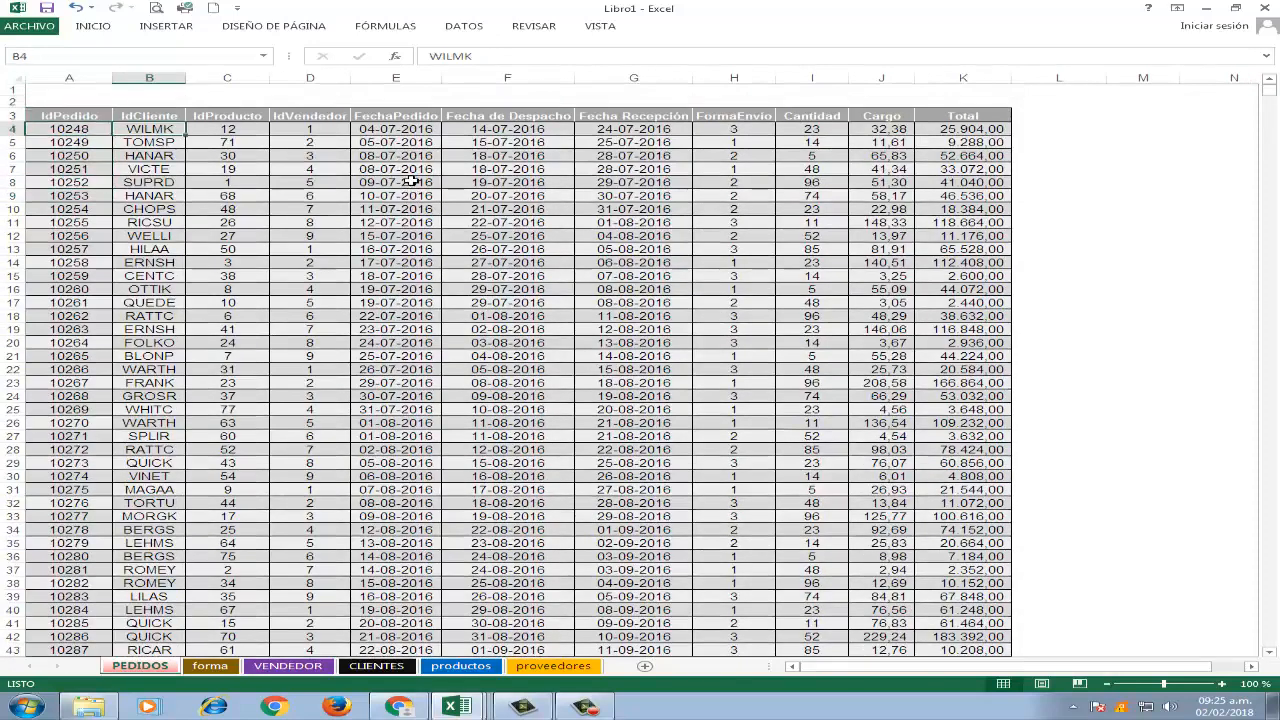
pyautogui.press('Right')
pyautogui.press('Right')
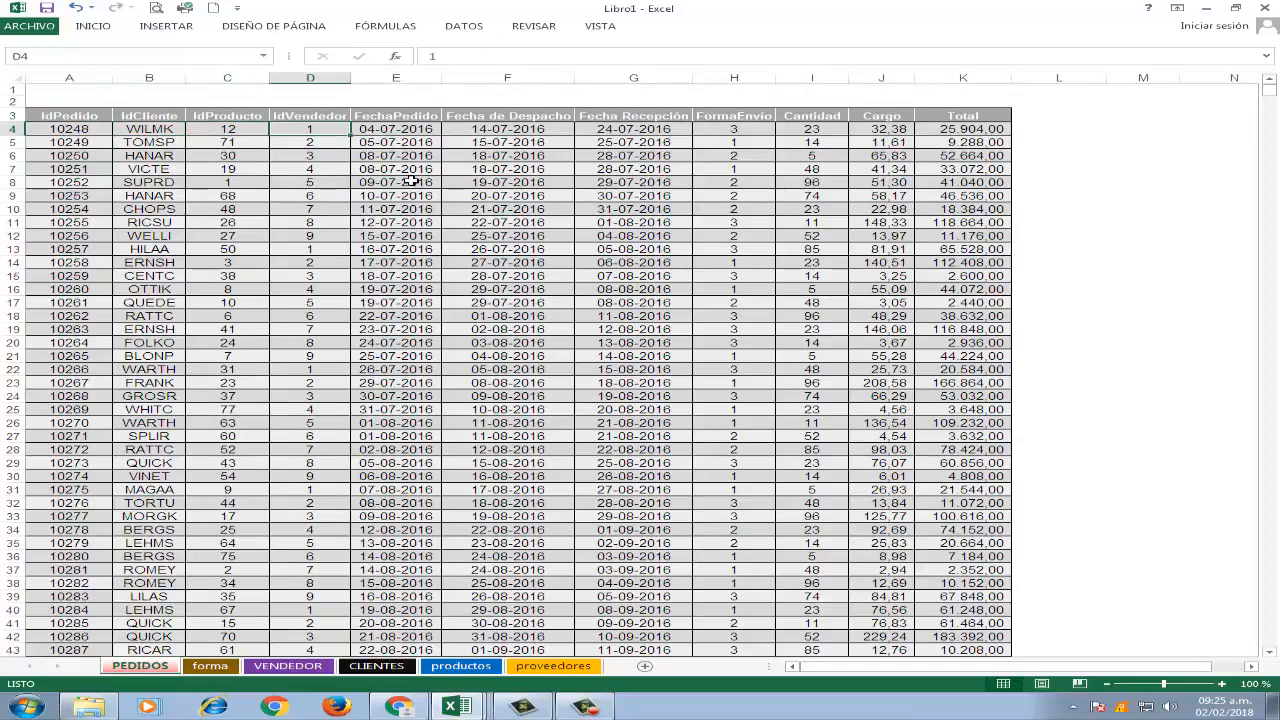
pyautogui.press('Right')
pyautogui.press('Right')
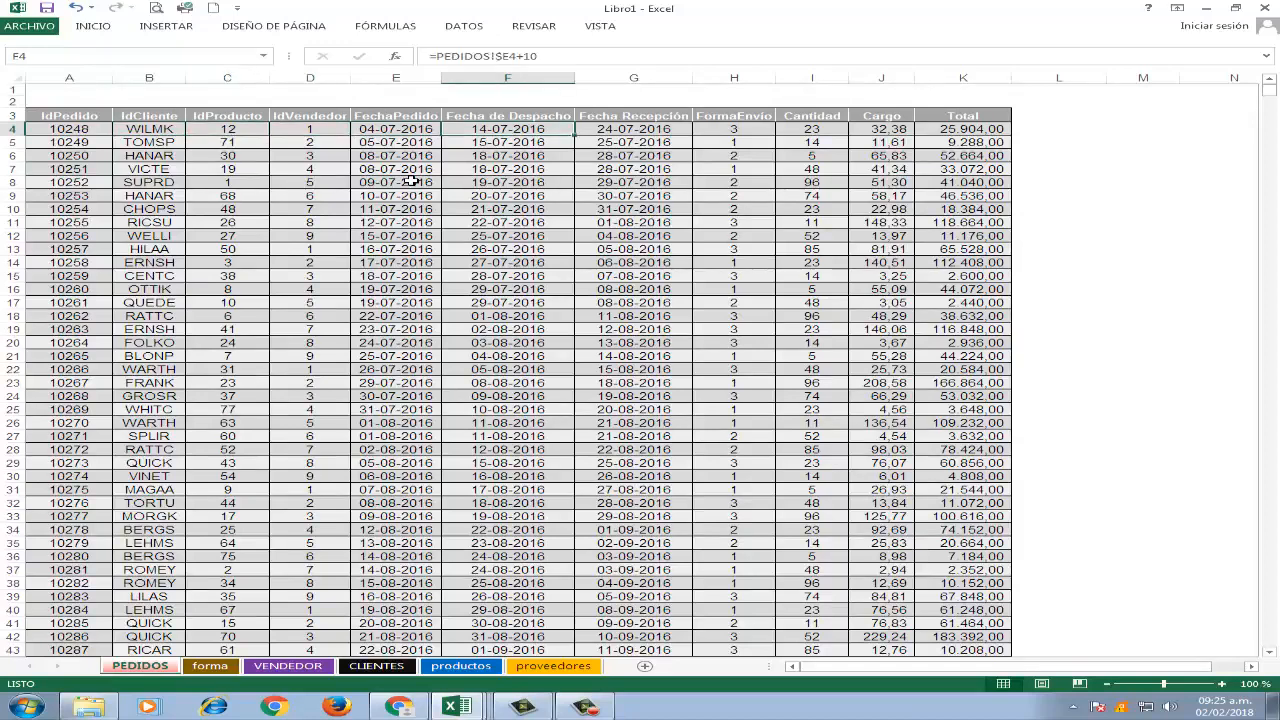
pyautogui.press('Right')
pyautogui.press('Right')
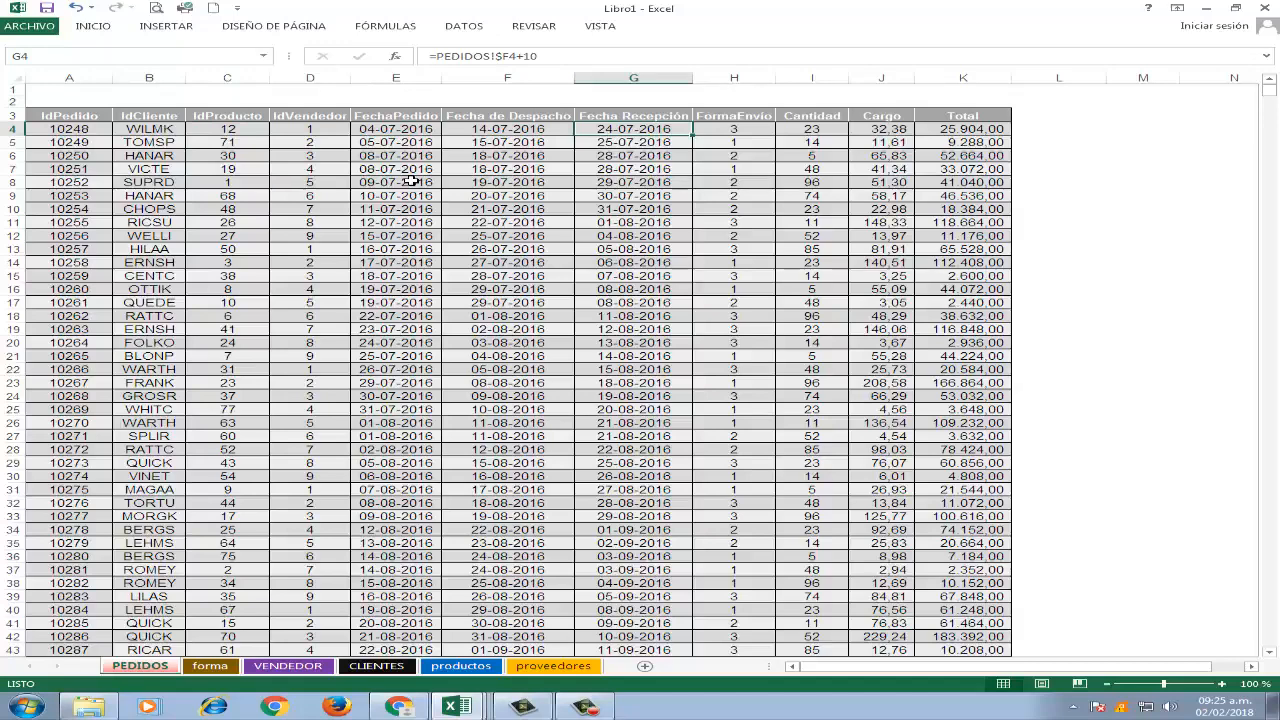
pyautogui.press('Right')
pyautogui.press('Right')
pyautogui.press('Right')
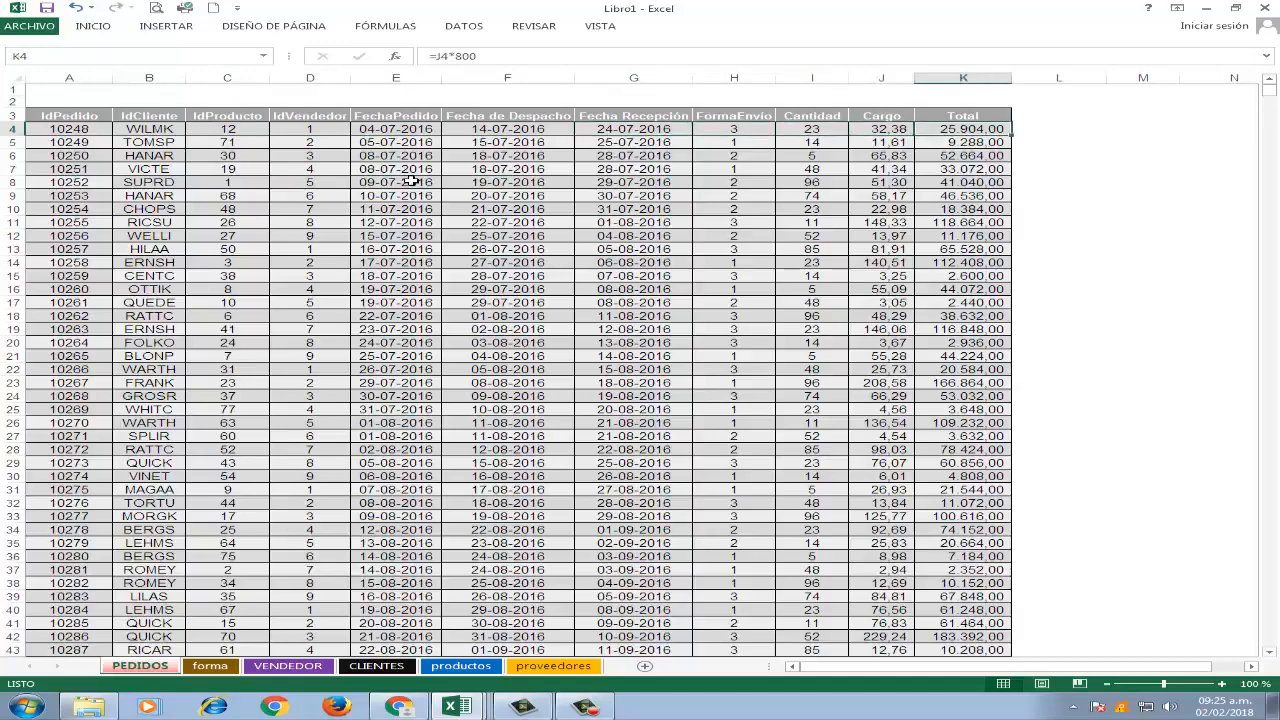
# Re-examine the first order's Total, Cargo, Cantidad and FormaEnvio fields, and go back to its IdPedido.
pyautogui.press('Left')
pyautogui.press('Right')
pyautogui.press('Left')
pyautogui.press('Left')
pyautogui.press('Left')
pyautogui.press('Left')
pyautogui.press('Left')
pyautogui.press('Left')
pyautogui.press('Left')
pyautogui.press('Left')
pyautogui.press('Left')
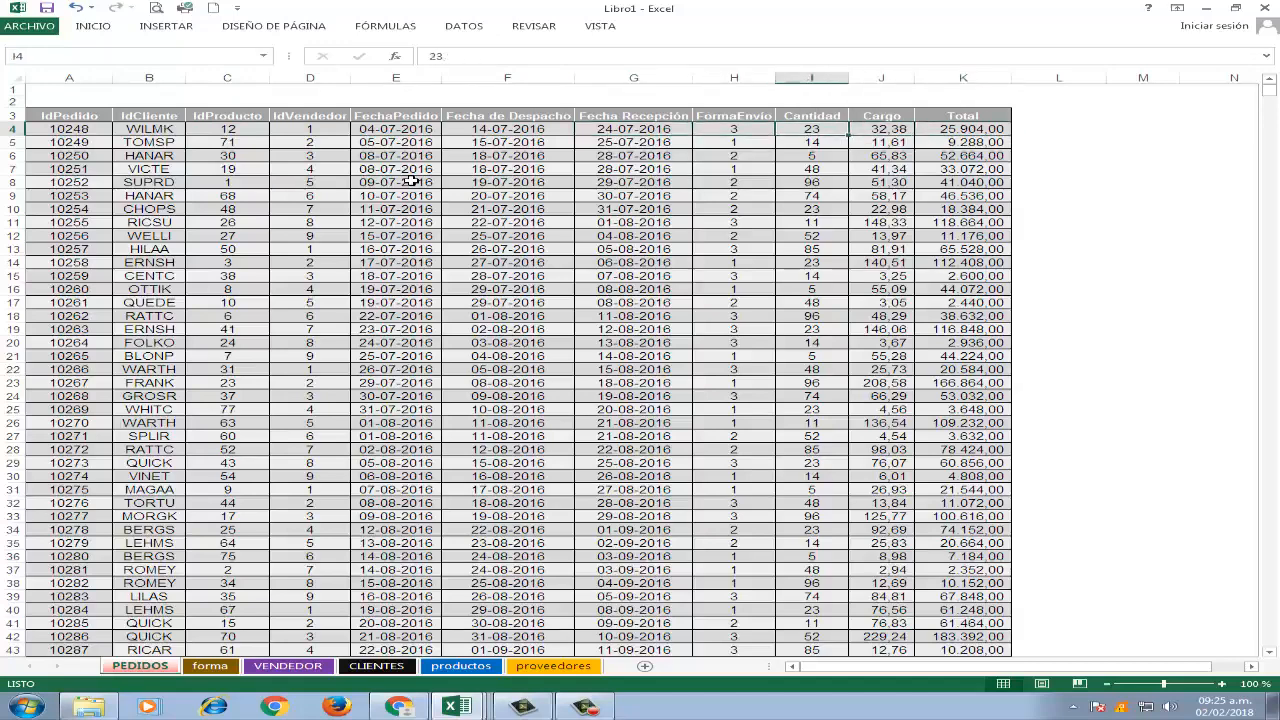
pyautogui.press('Left')
pyautogui.press('Right')
pyautogui.press('Right')
pyautogui.press('Right')
pyautogui.press('Right')
pyautogui.press('Right')
pyautogui.press('Right')
pyautogui.press('Right')
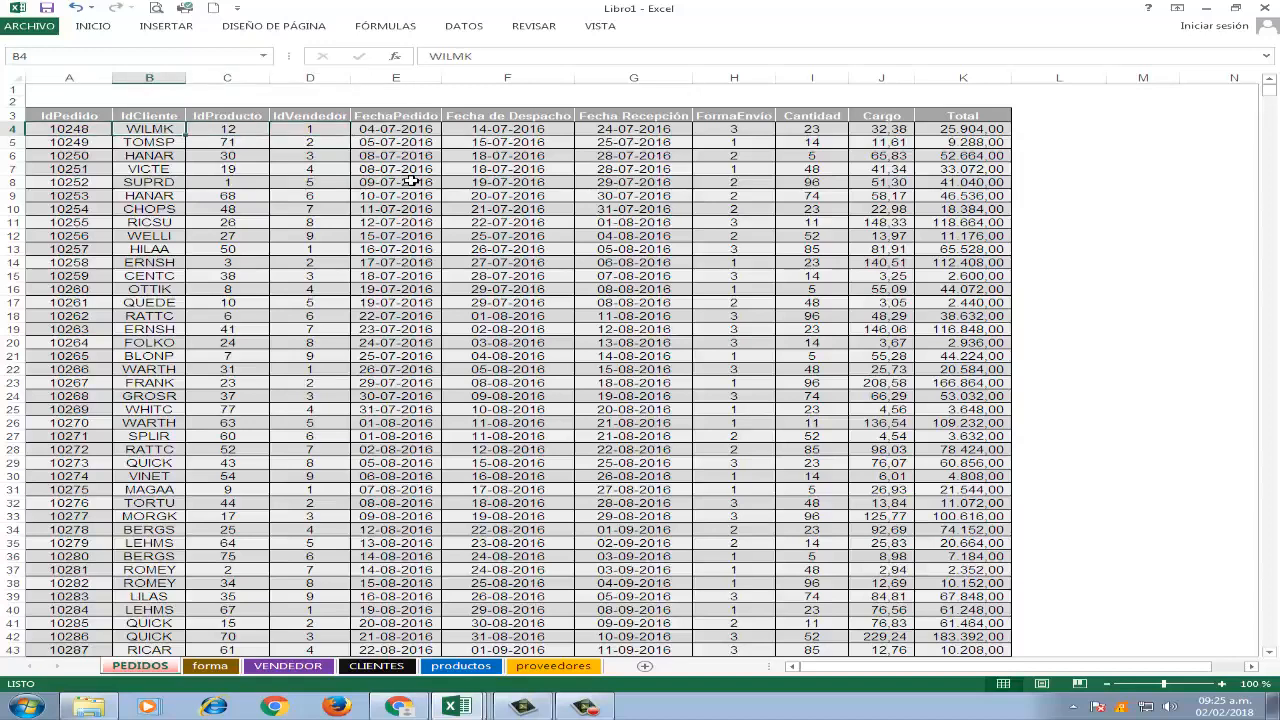
pyautogui.press('Left')
pyautogui.press('Left')
pyautogui.press('Left')
pyautogui.press('Left')
pyautogui.press('Left')
pyautogui.press('Left')
pyautogui.press('Left')
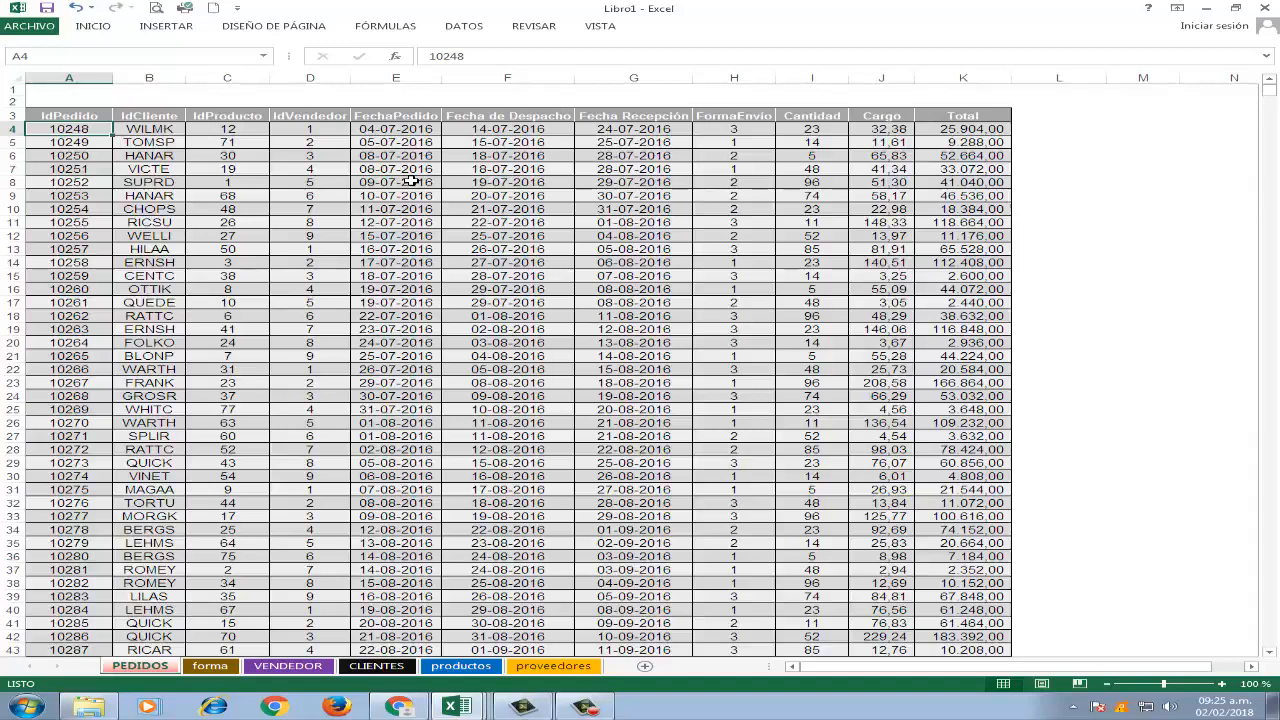
# Examine the first order's IdCliente, IdProducto and IdVendedor codes, ending on its IdCliente.
pyautogui.press('Right')
pyautogui.press('Right')
pyautogui.press('Right')
pyautogui.press('Left')
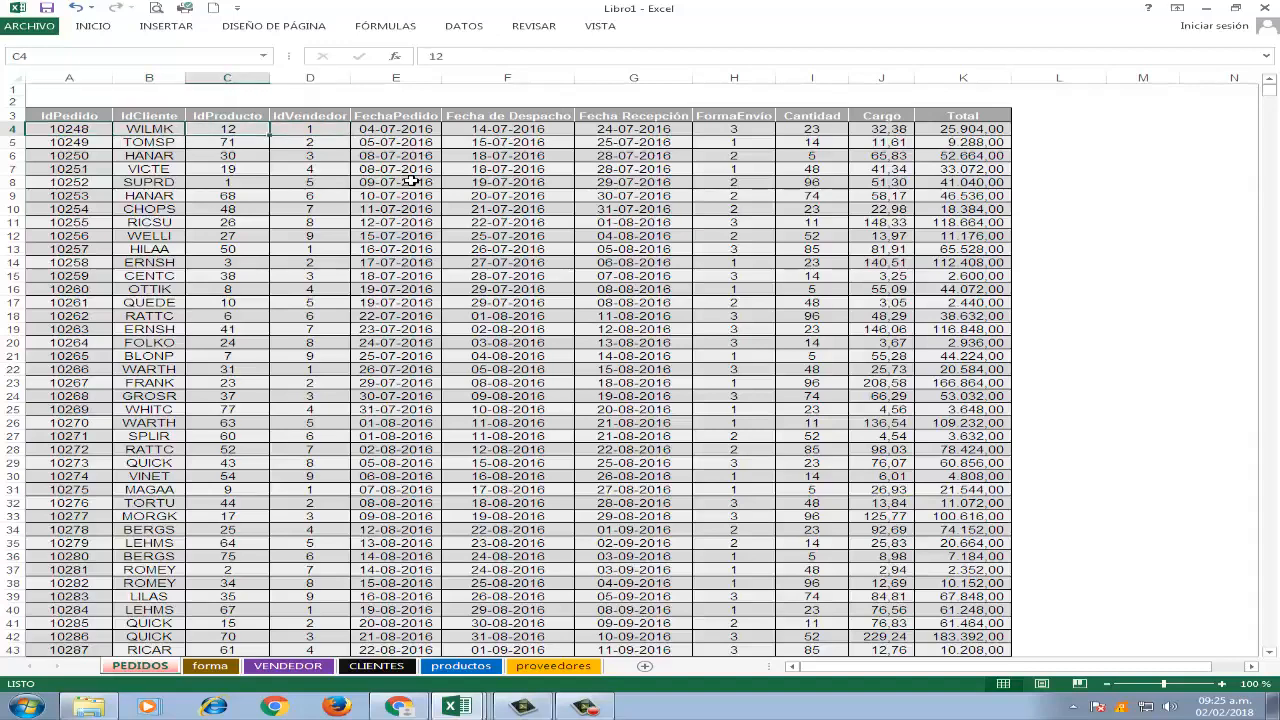
pyautogui.press('Left')
pyautogui.press('Left')
pyautogui.press('Right')
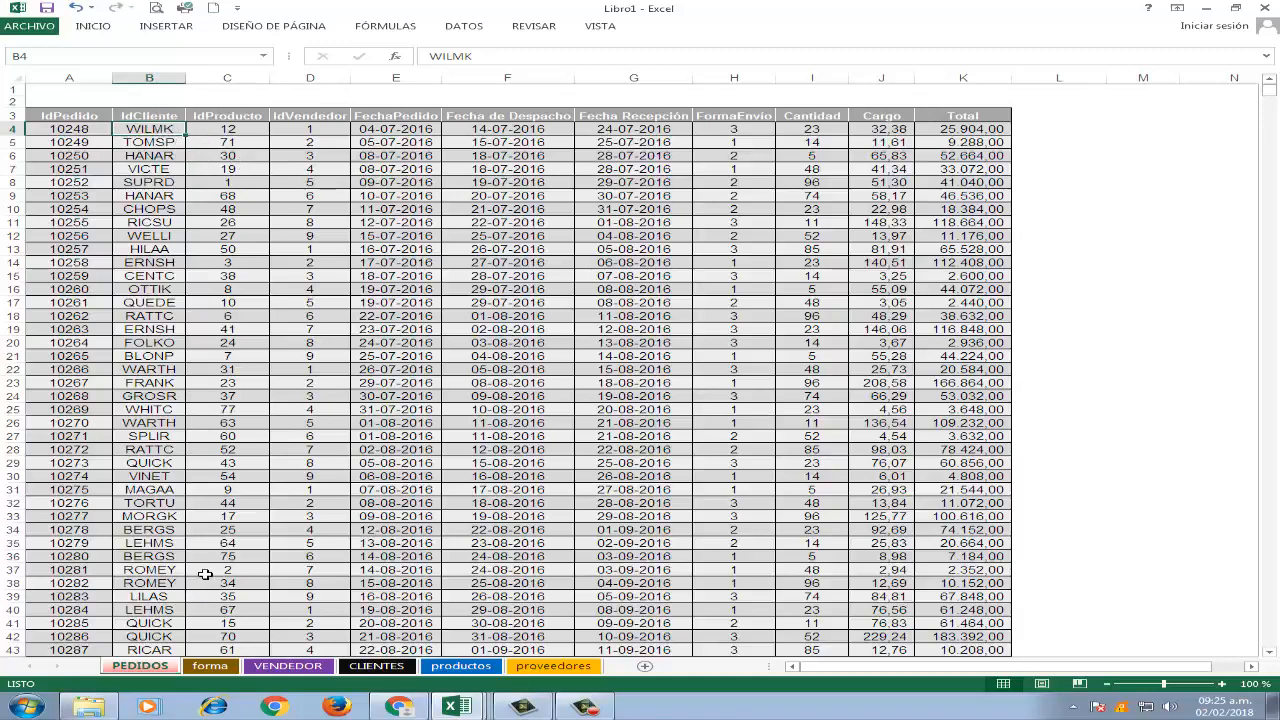
# Find the first order's customer code in the IdCliente column of the CLIENTES sheet.
pyautogui.click(380, 667)
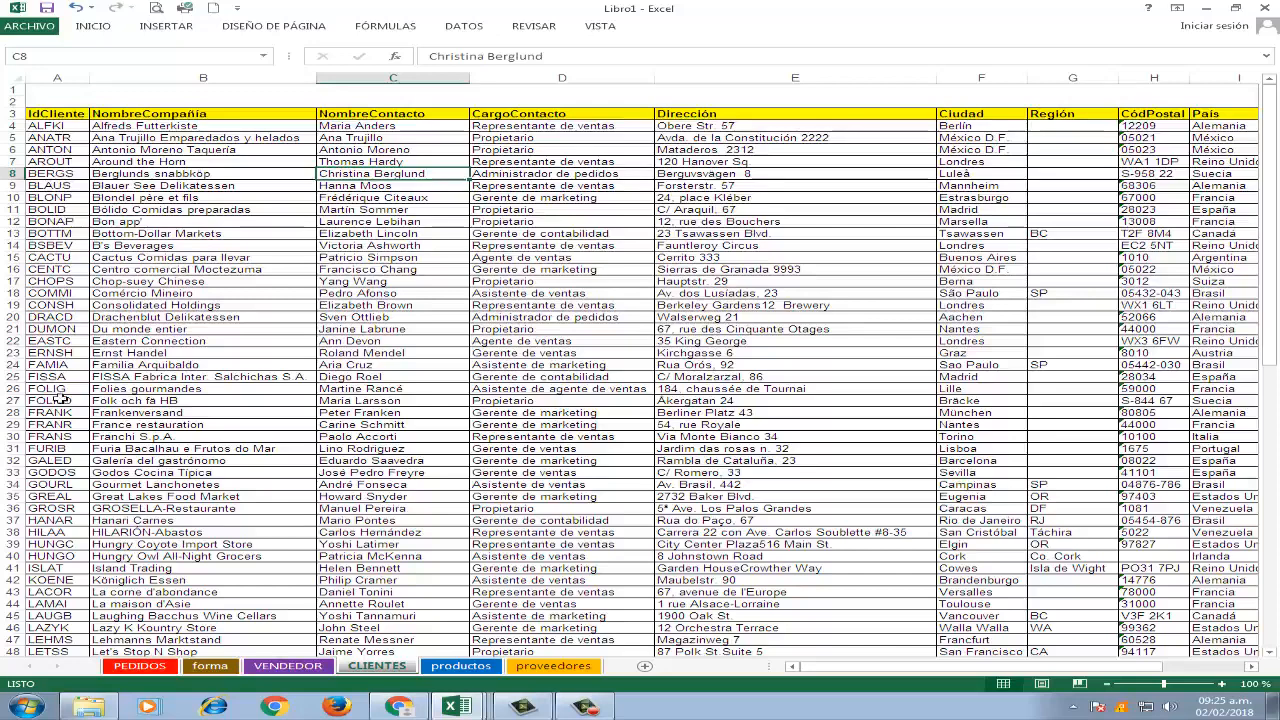
pyautogui.click(140, 665)
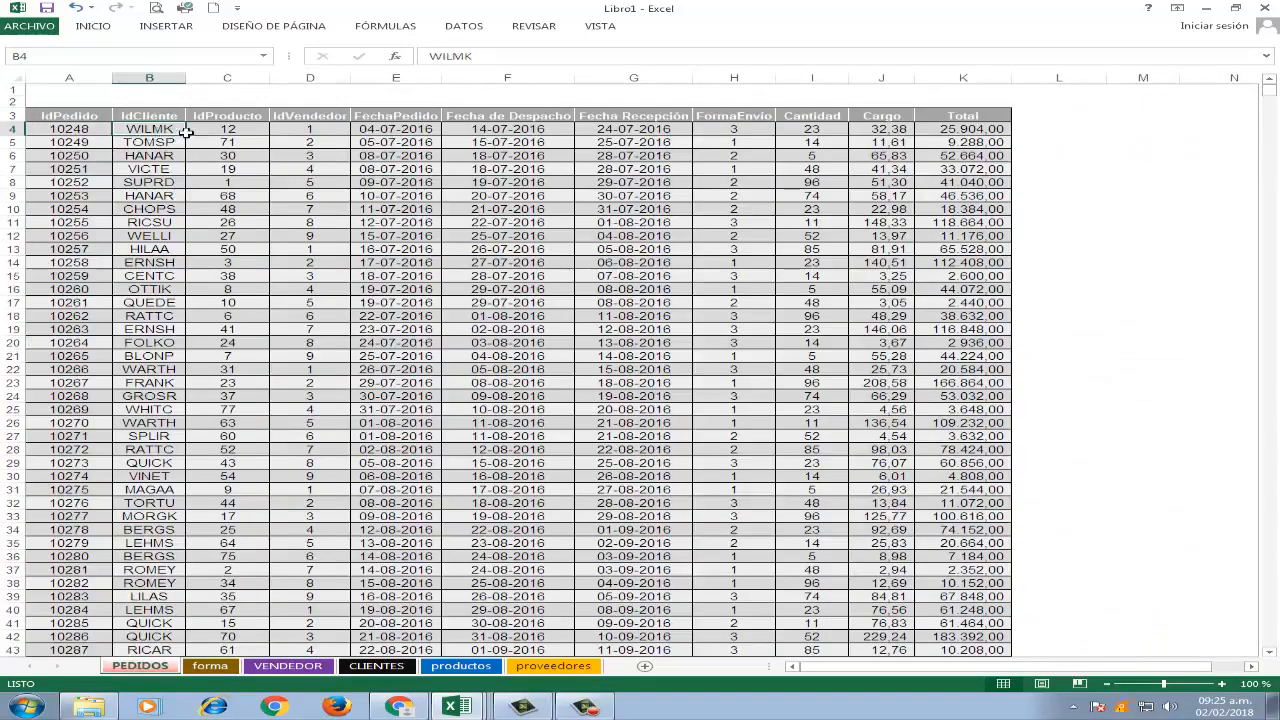
pyautogui.click(376, 665)
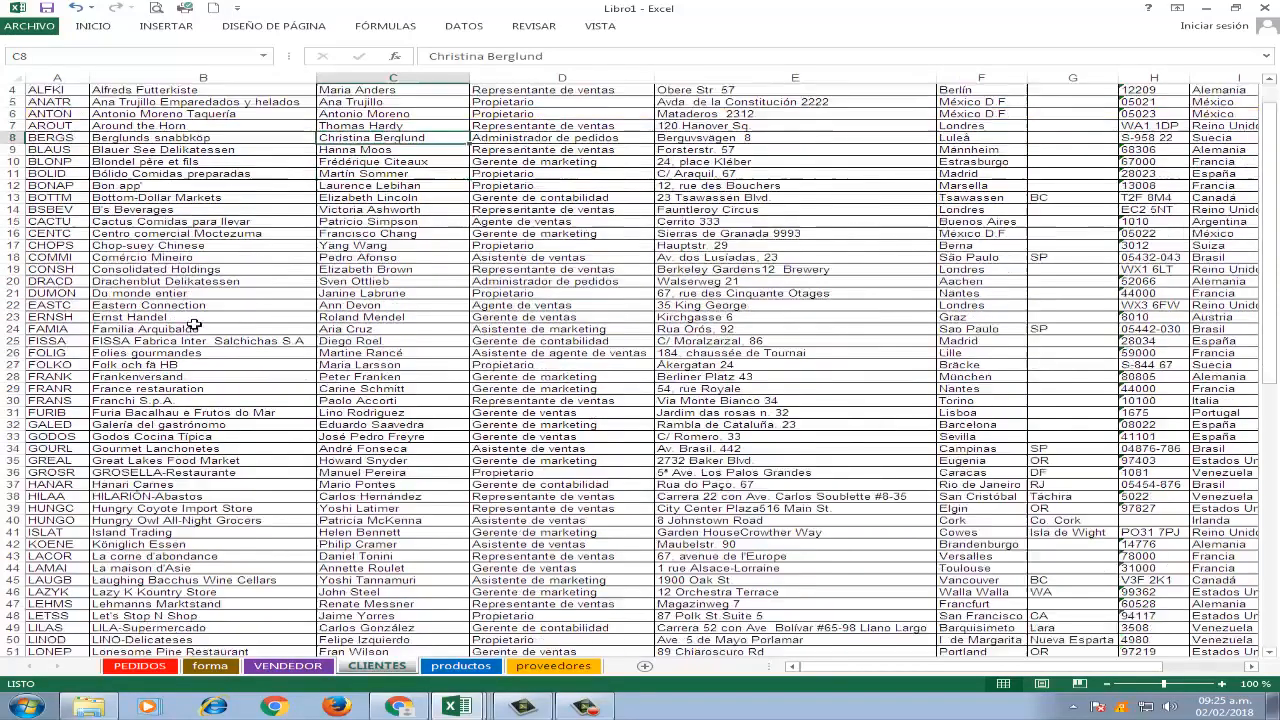
pyautogui.scroll(-9, 190, 333)
pyautogui.scroll(-14, 190, 333)
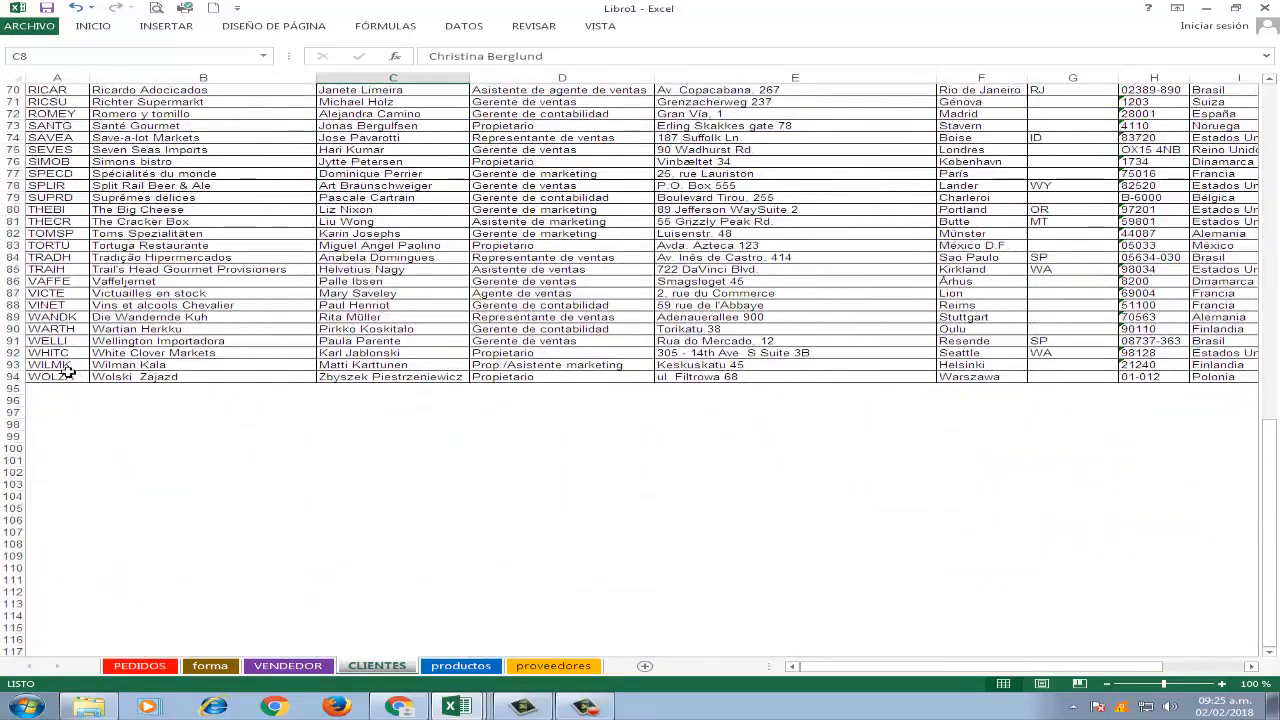
pyautogui.click(62, 365)
# Examine the matching customer's record from the company name across to the phone number.
pyautogui.press('Right')
pyautogui.press('Right')
pyautogui.press('Left')
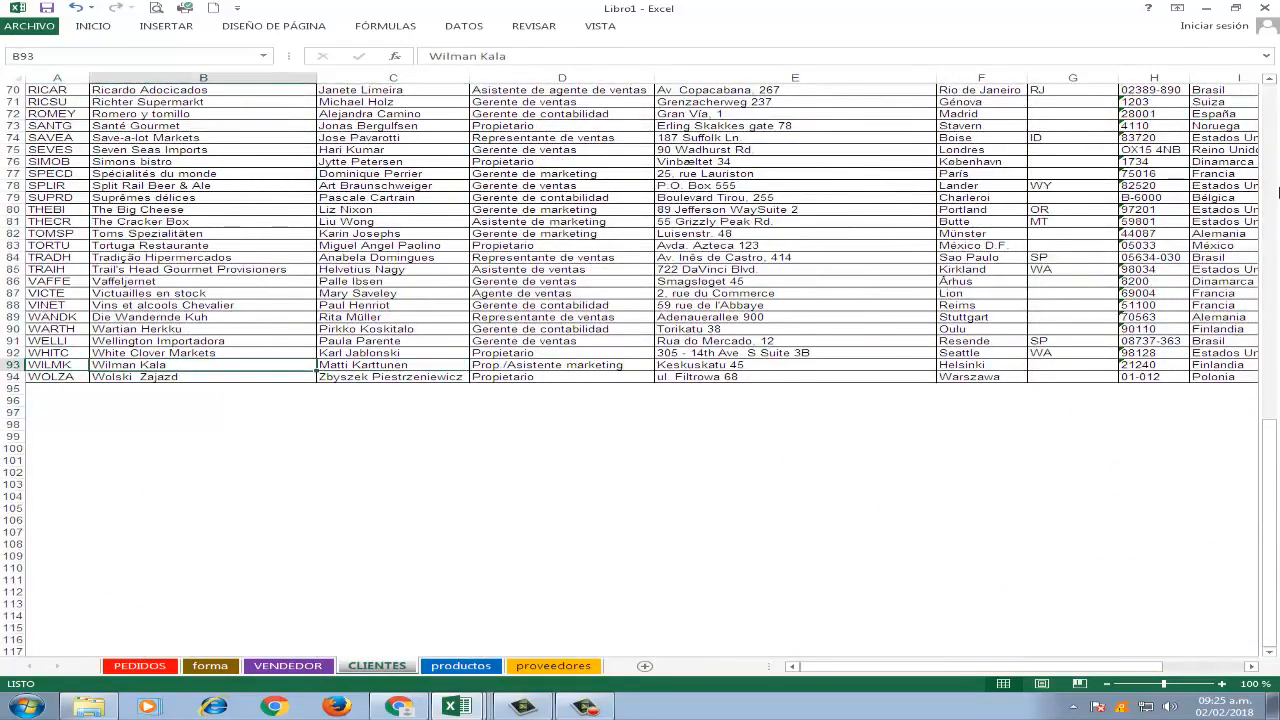
pyautogui.press('Right')
pyautogui.press('Right')
pyautogui.press('Right')
pyautogui.press('Right')
pyautogui.press('Right')
pyautogui.press('Right')
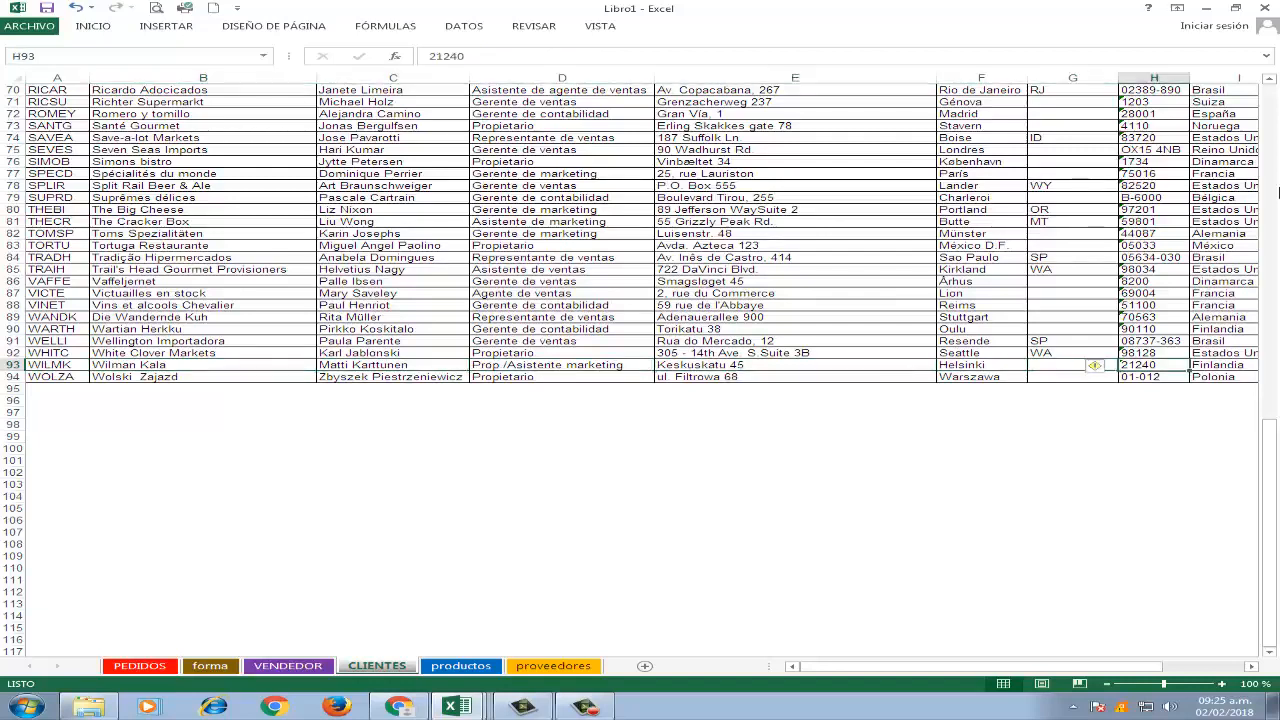
pyautogui.press('Right')
pyautogui.press('Left')
pyautogui.press('Left')
pyautogui.press('Left')
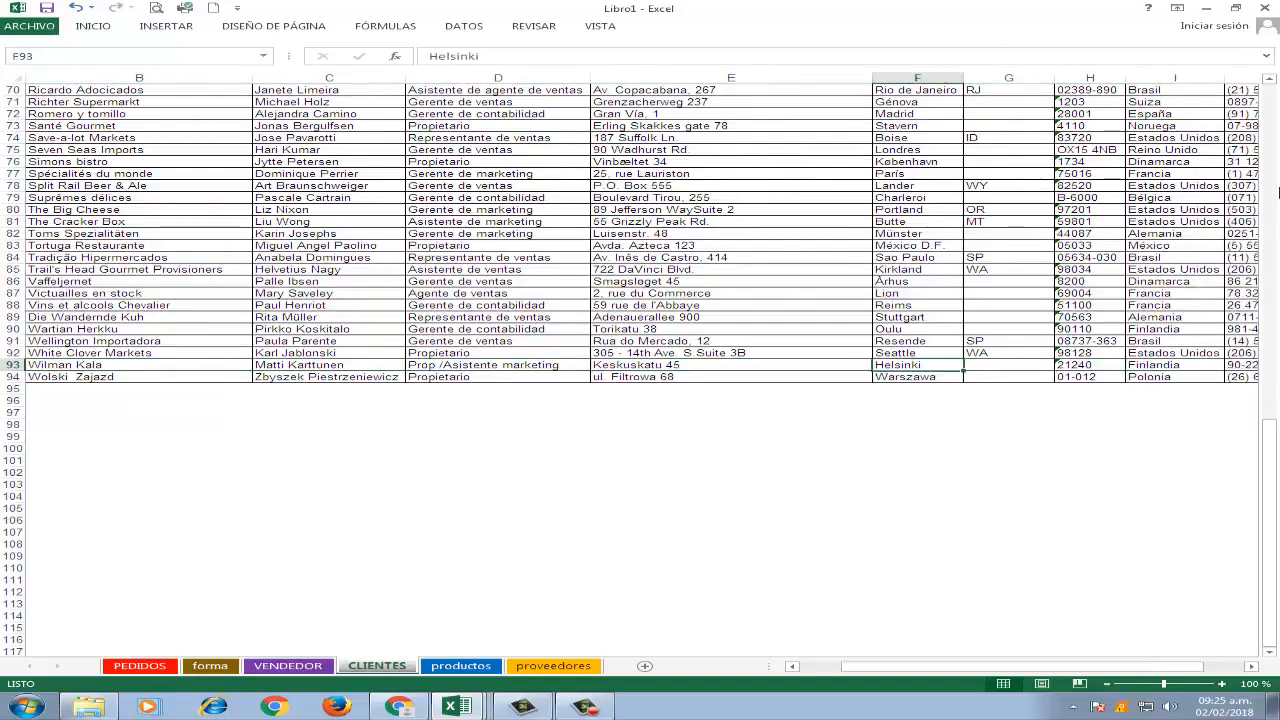
pyautogui.press('Left')
pyautogui.press('Left')
pyautogui.press('Right')
pyautogui.press('Right')
pyautogui.press('Right')
pyautogui.press('Right')
pyautogui.press('Right')
pyautogui.press('Right')
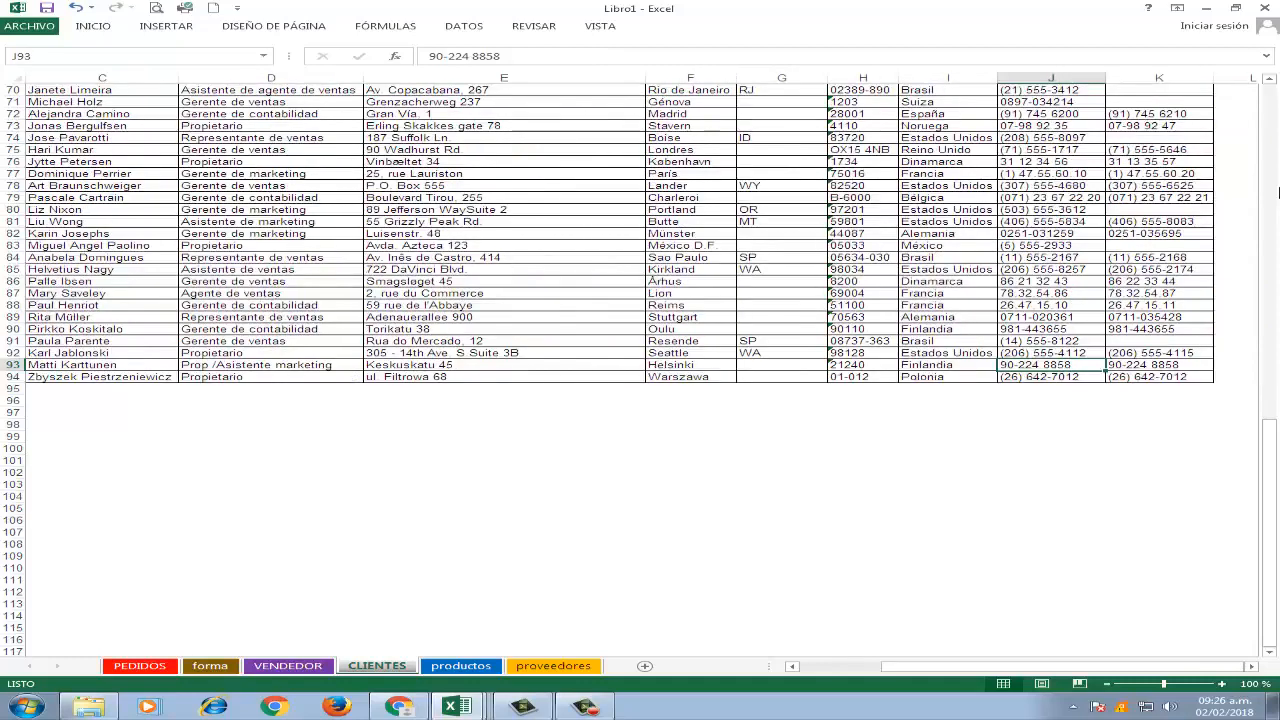
# Go back over the customer's record to the IdCliente, contact name and job title, ending on NombreCompañía.
pyautogui.press('Left')
pyautogui.press('Left')
pyautogui.press('Left')
pyautogui.press('Left')
pyautogui.press('Left')
pyautogui.press('Left')
pyautogui.press('Left')
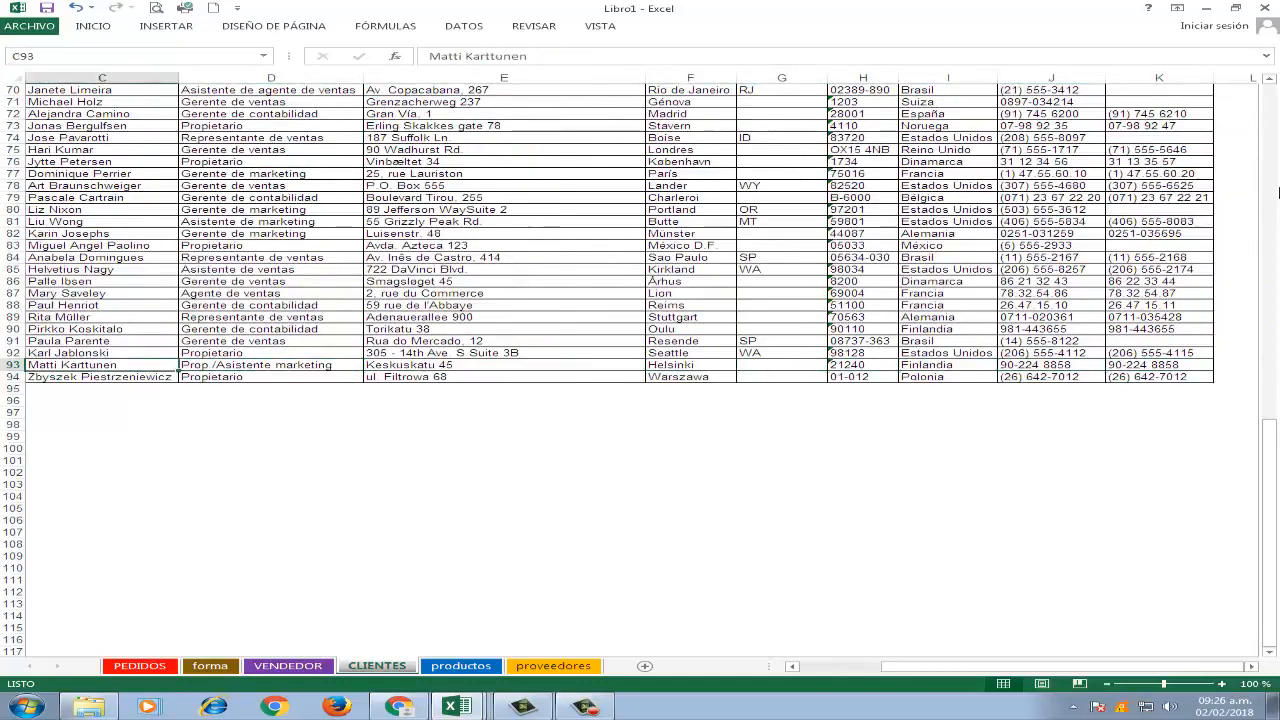
pyautogui.press('Left')
pyautogui.press('Left')
pyautogui.press('Right')
pyautogui.press('Right')
pyautogui.press('Right')
pyautogui.press('Left')
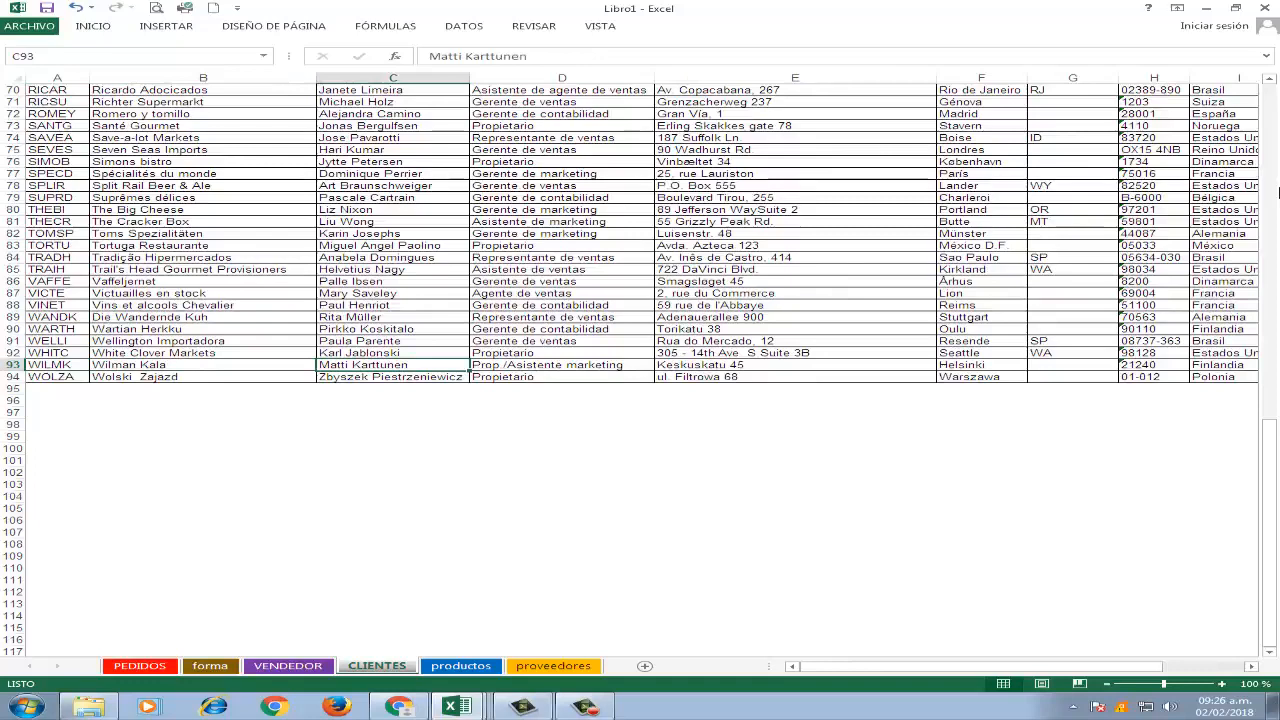
pyautogui.press('Right')
pyautogui.press('Left')
pyautogui.press('Left')
pyautogui.press('Left')
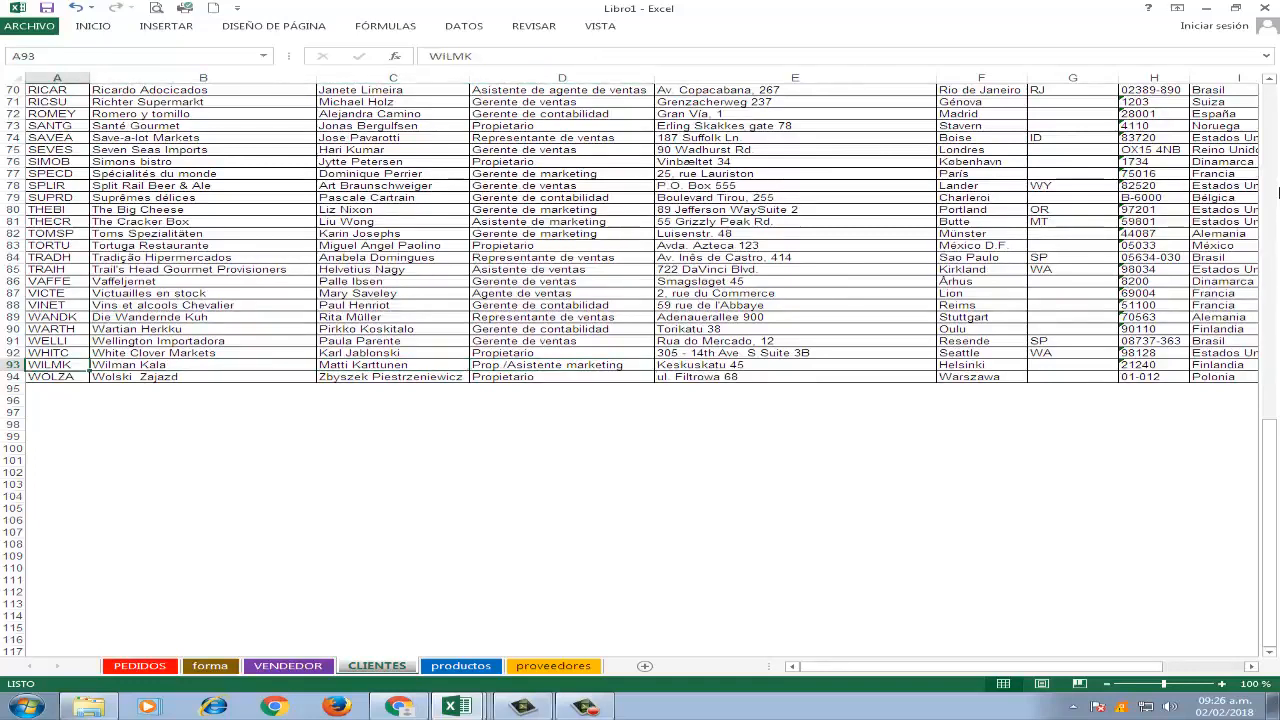
pyautogui.press('Right')
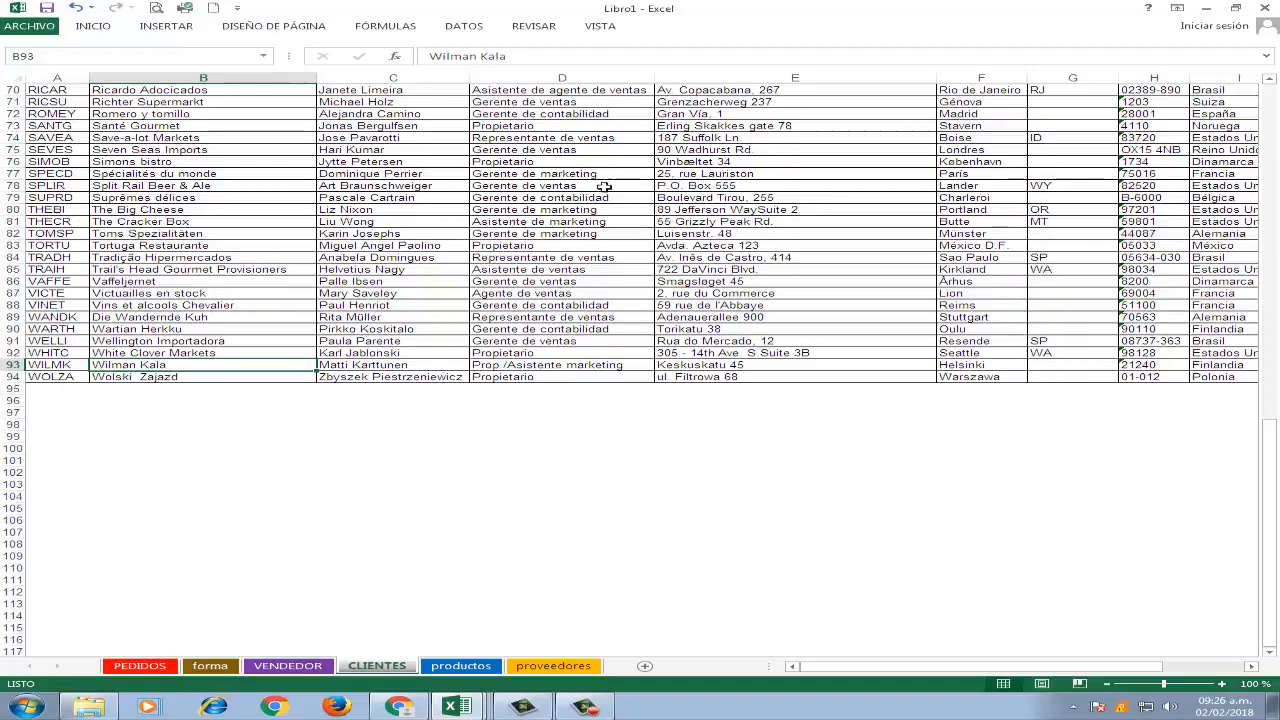
# Return to the PEDIDOS sheet and look at the IdProducto codes, ending on the first order's in C4.
pyautogui.click(140, 666)
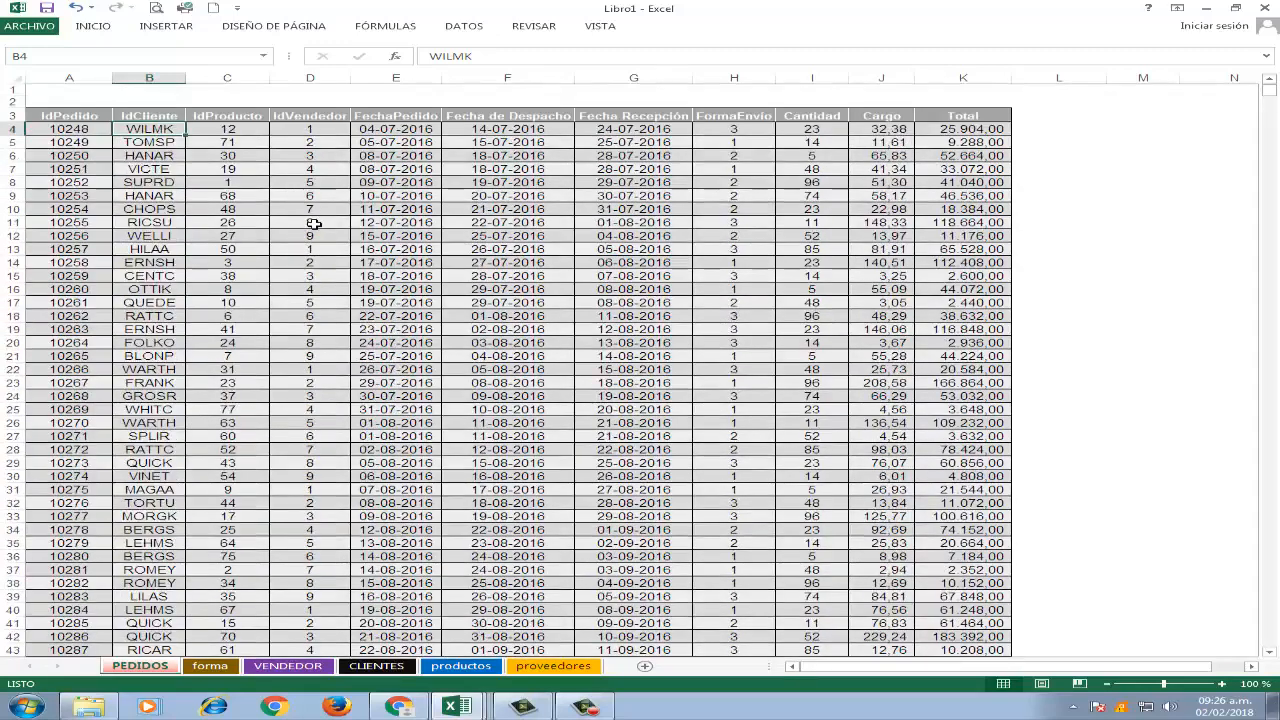
pyautogui.click(239, 133)
pyautogui.click(225, 186)
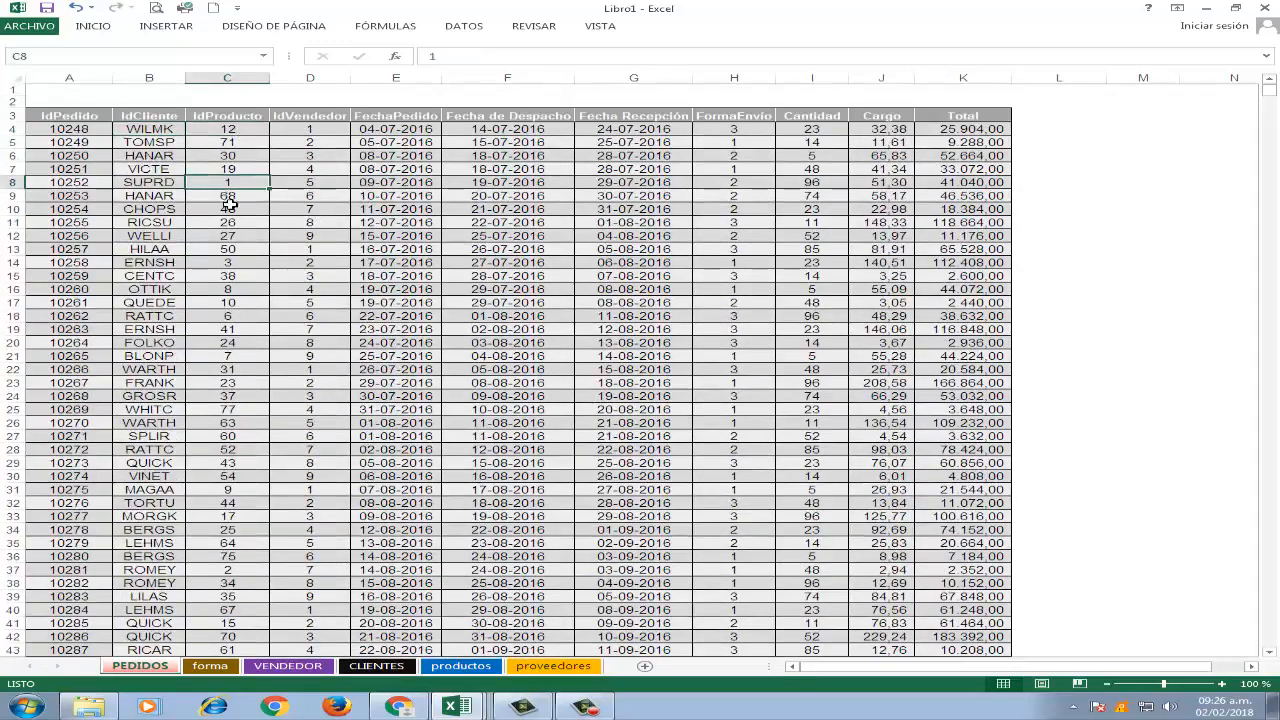
pyautogui.click(254, 265)
pyautogui.click(250, 134)
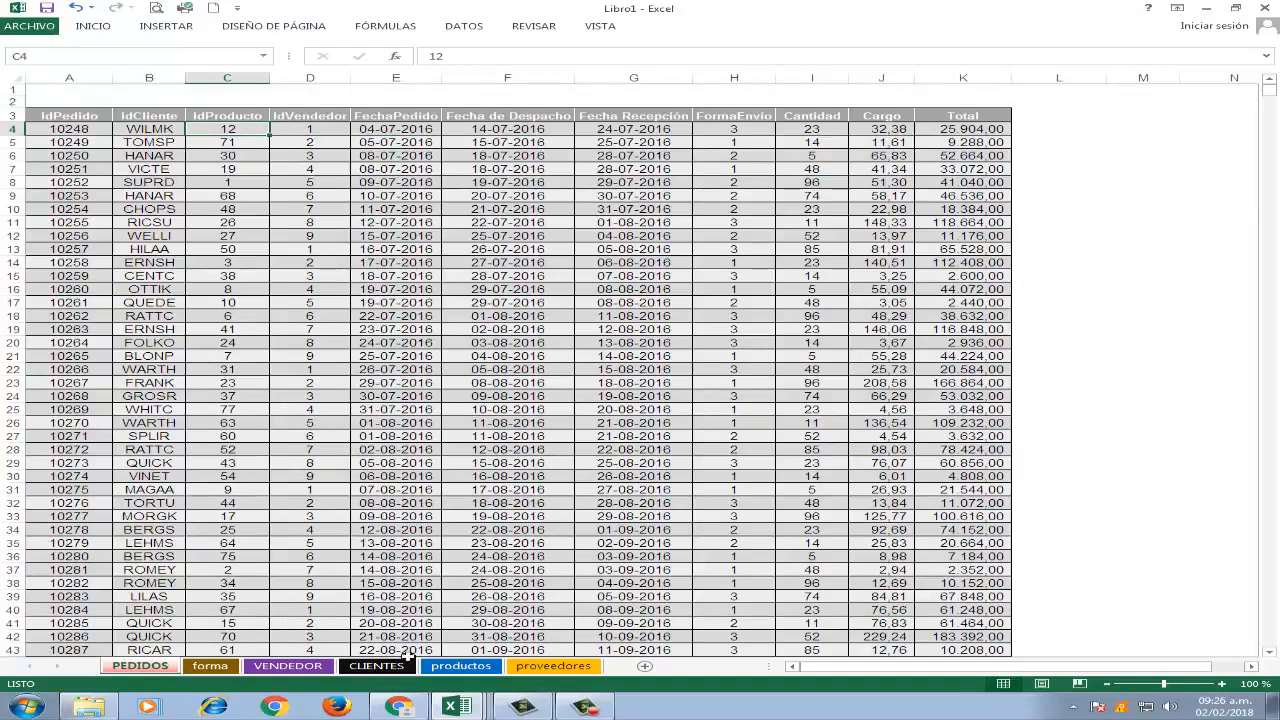
# Open the productos sheet and look through the IdProducto column for the first order's product code.
pyautogui.click(461, 665)
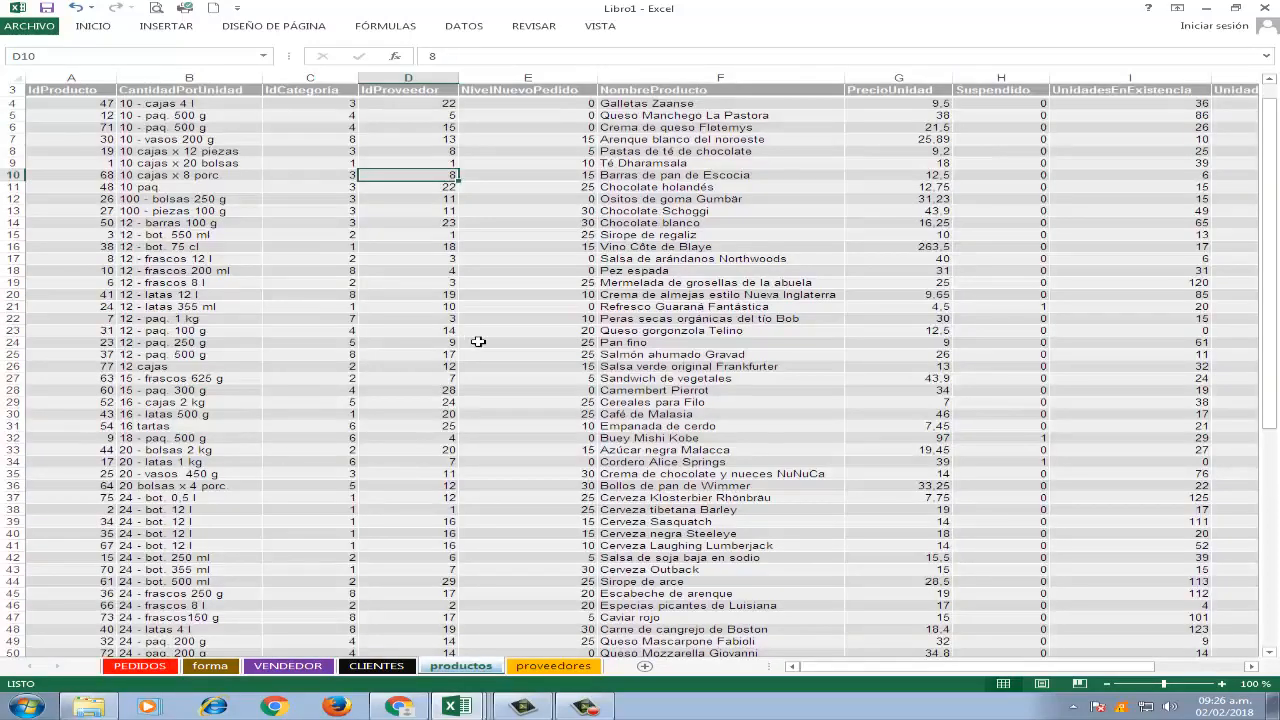
pyautogui.scroll(1, 478, 341)
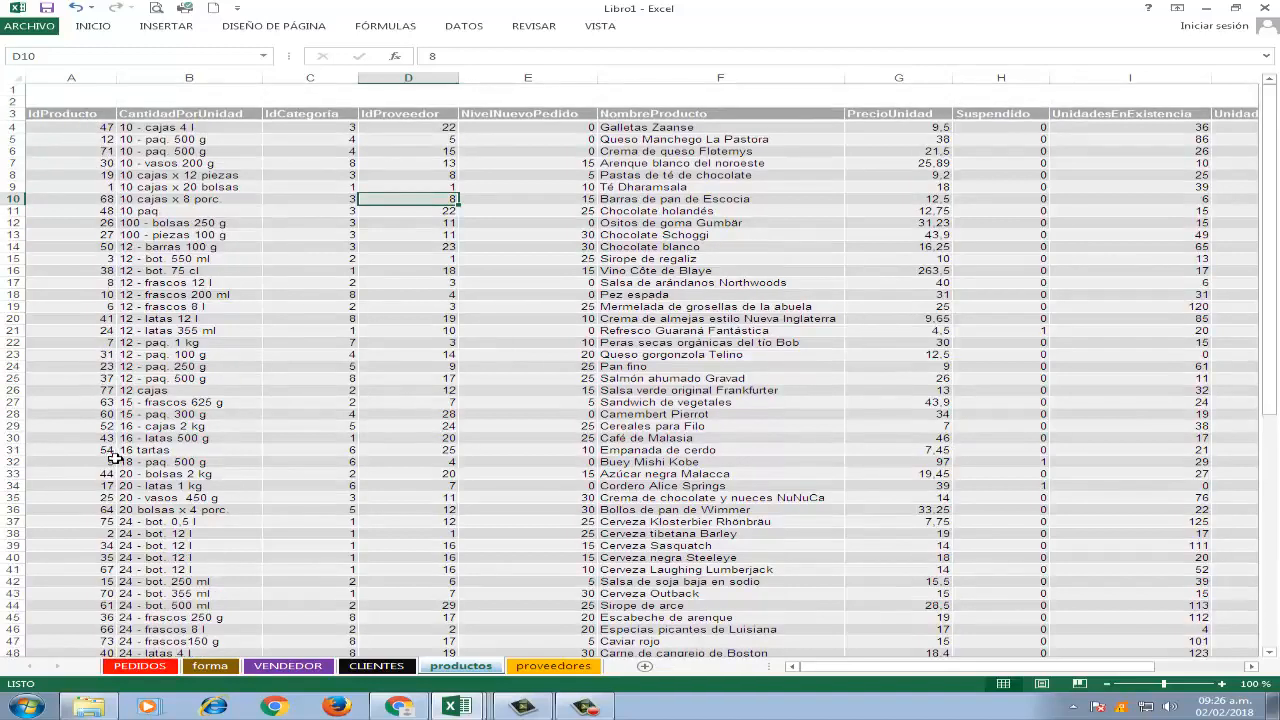
pyautogui.scroll(-1, 116, 470)
pyautogui.scroll(-5, 116, 470)
pyautogui.scroll(6, 116, 468)
# Search the productos sheet for 12, go through several successive matches and close the search.
pyautogui.hotkey('ctrl', 'b')
pyautogui.write('12')
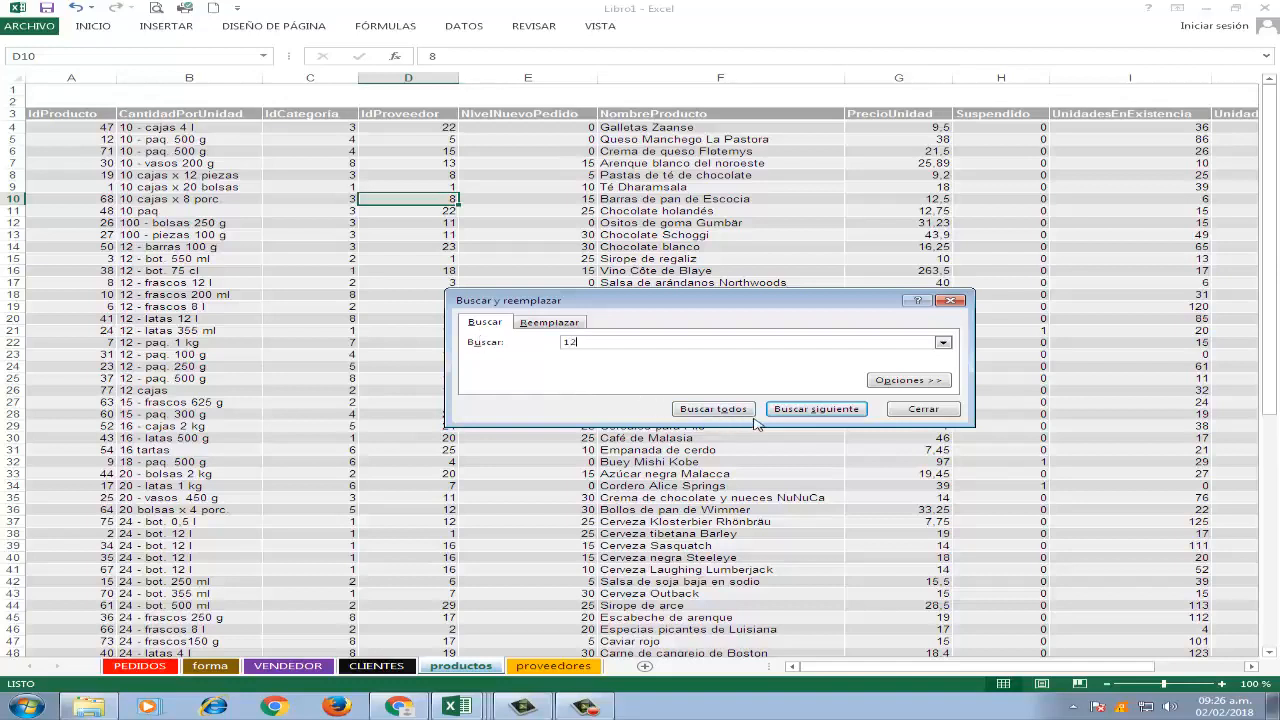
pyautogui.click(788, 412)
pyautogui.click(792, 412)
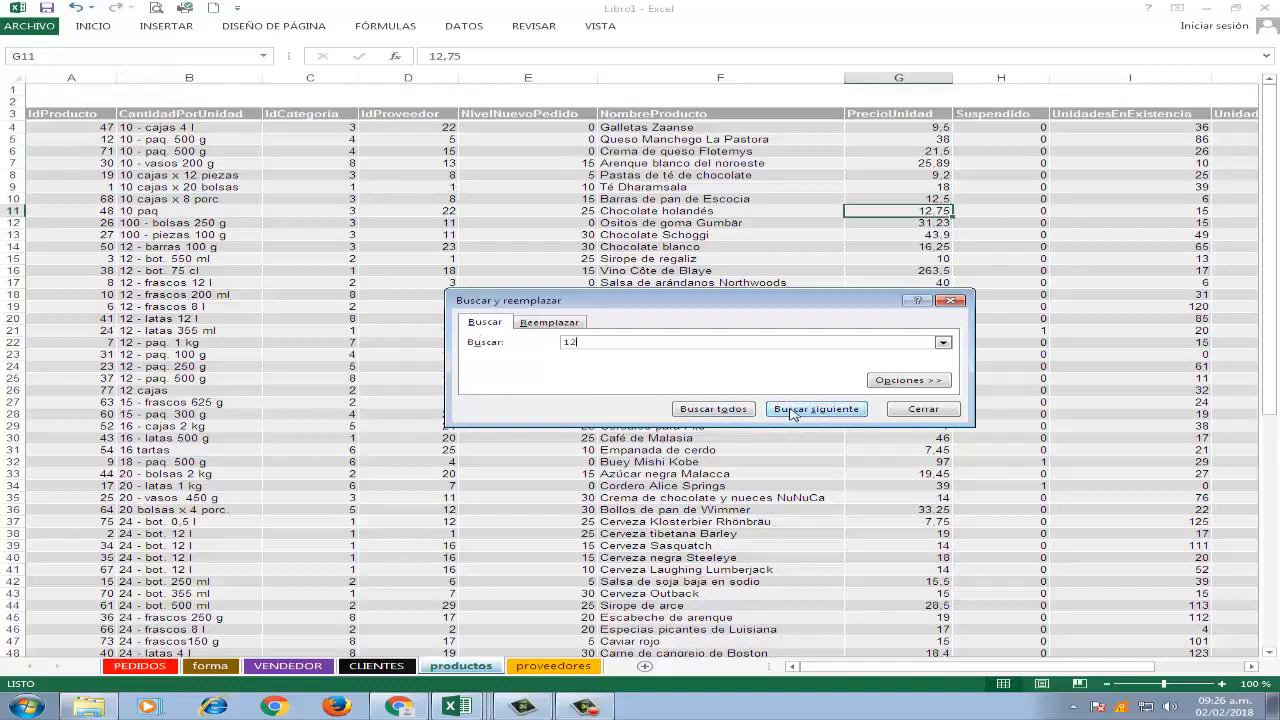
pyautogui.click(792, 412)
pyautogui.click(792, 412)
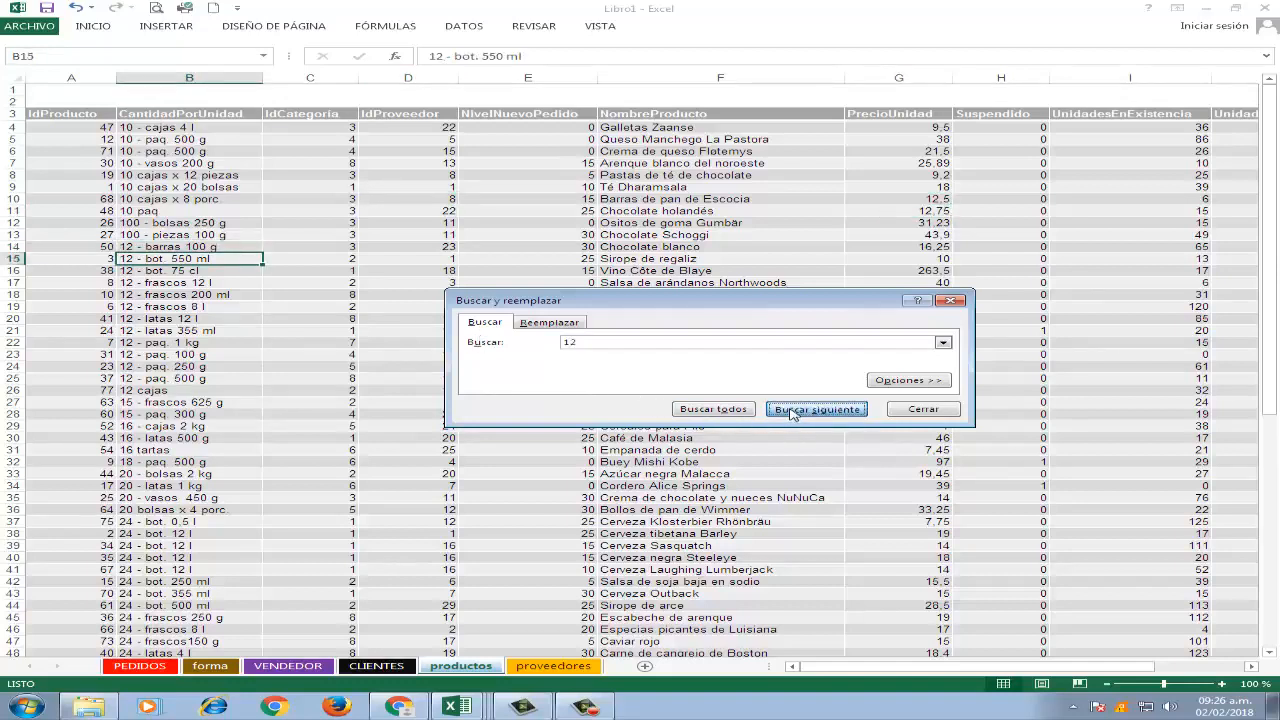
pyautogui.click(792, 412)
pyautogui.click(792, 412)
pyautogui.click(792, 412)
pyautogui.click(792, 412)
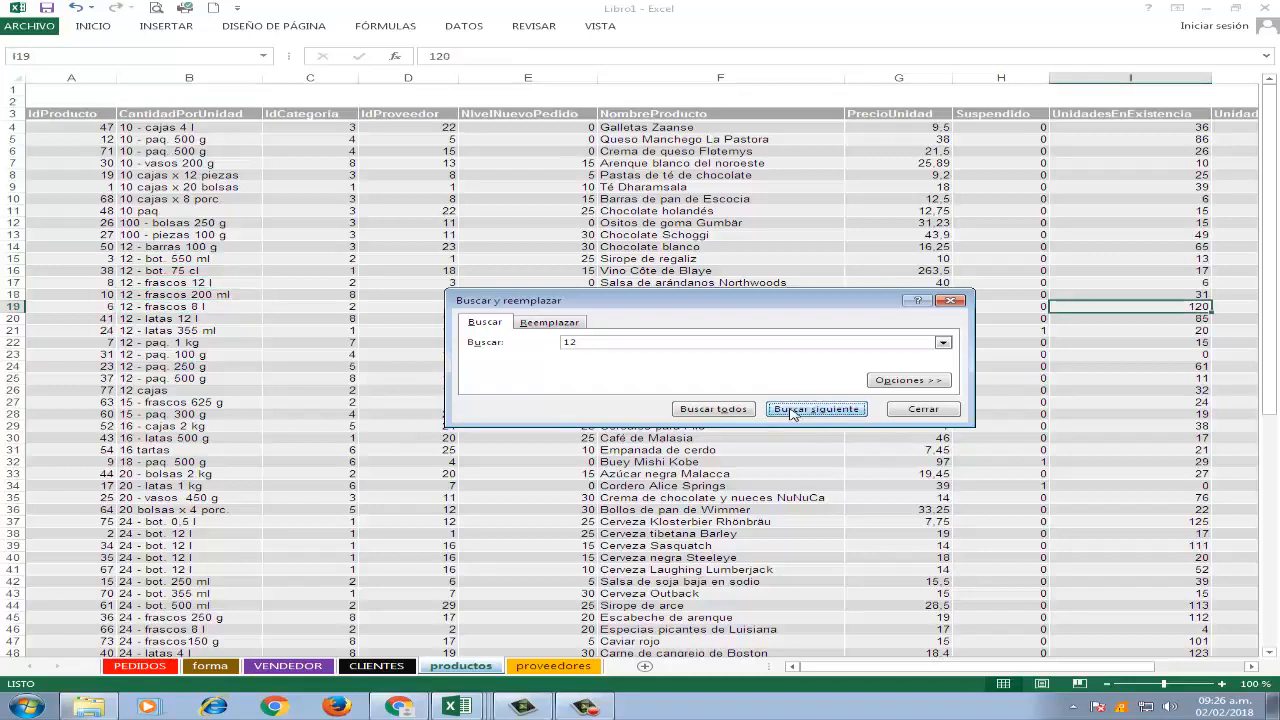
pyautogui.click(792, 412)
pyautogui.click(792, 412)
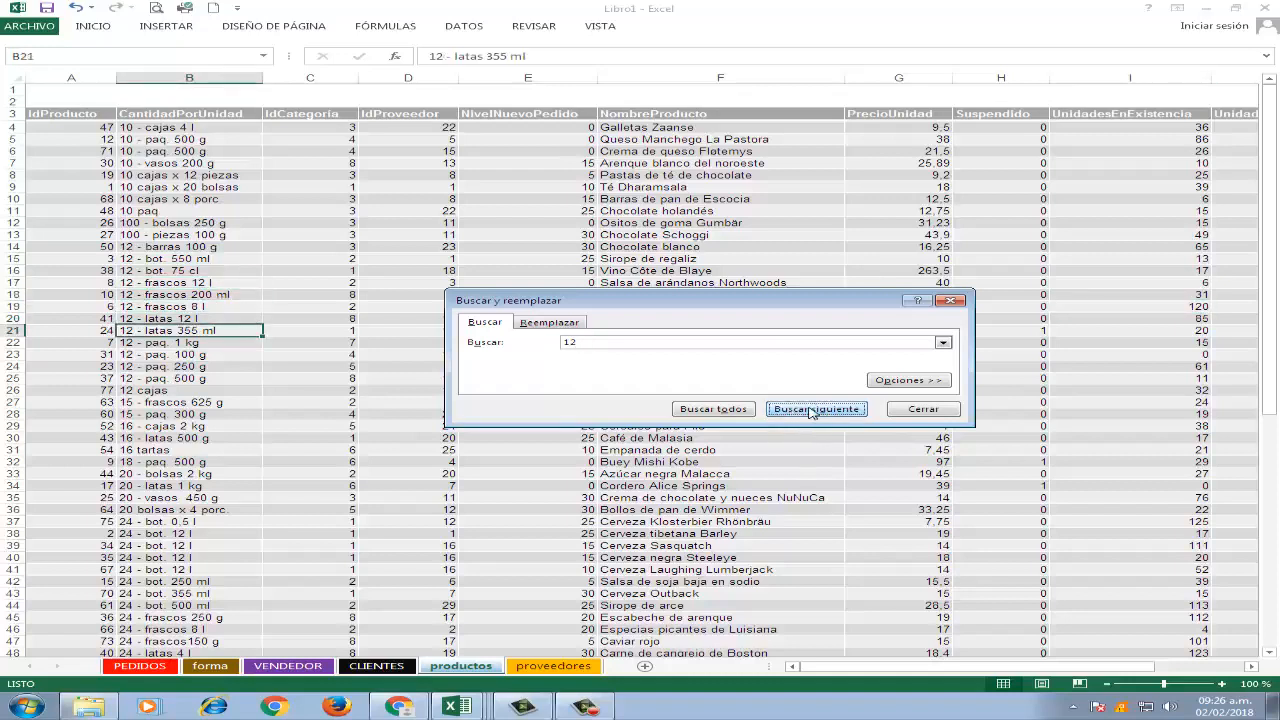
pyautogui.click(920, 410)
# Look through the IdProducto column down to its last record and back up to the top of the sheet.
pyautogui.press('Left')
pyautogui.press('Down')
pyautogui.press('Down')
pyautogui.press('Down')
pyautogui.press('Down')
pyautogui.press('Down')
pyautogui.press('Down')
pyautogui.press('Down')
pyautogui.press('Down')
pyautogui.press('Down')
pyautogui.press('Down')
pyautogui.press('Down')
pyautogui.press('Down')
pyautogui.press('Down')
pyautogui.press('Down')
pyautogui.press('Down')
pyautogui.press('Down')
pyautogui.press('Down')
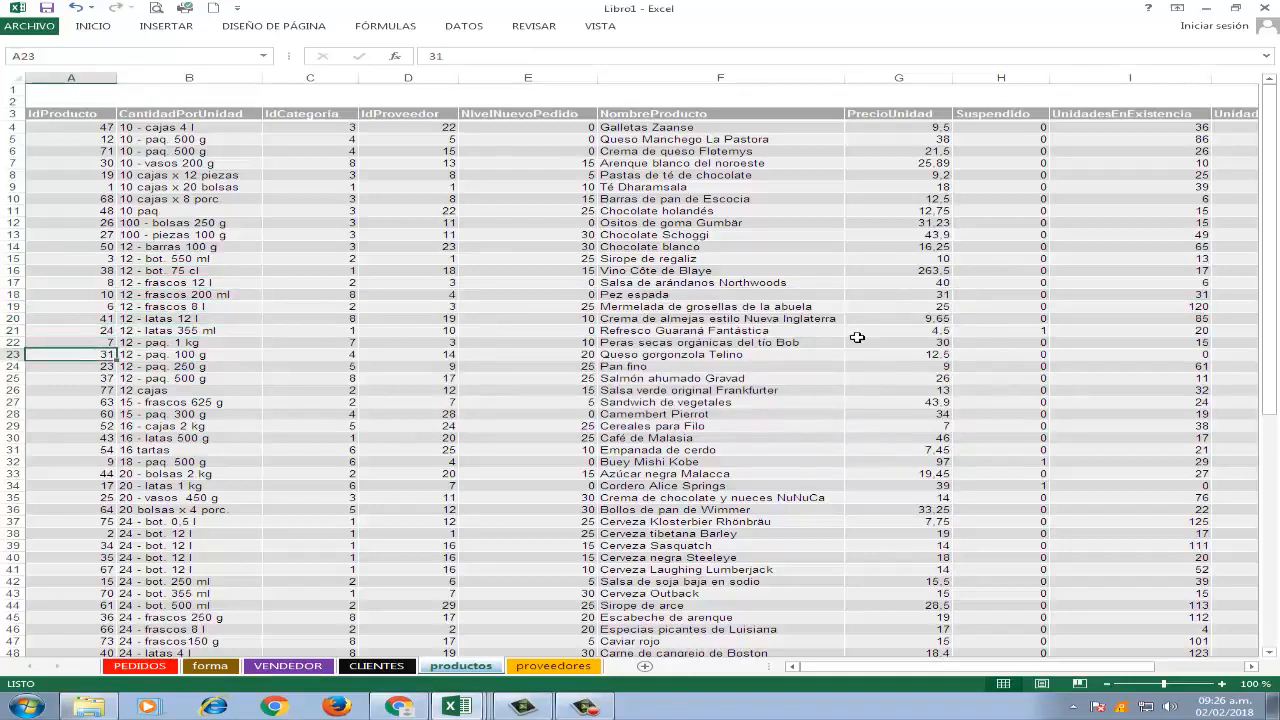
pyautogui.press('Down')
pyautogui.press('Down')
pyautogui.press('Down')
pyautogui.press('Down')
pyautogui.press('Down')
pyautogui.press('Down')
pyautogui.press('Down')
pyautogui.press('Down')
pyautogui.press('Down')
pyautogui.press('Down')
pyautogui.press('Down')
pyautogui.press('Down')
pyautogui.press('Down')
pyautogui.press('Down')
pyautogui.press('Down')
pyautogui.press('Down')
pyautogui.press('Down')
pyautogui.press('Down')
pyautogui.press('Down')
pyautogui.press('Down')
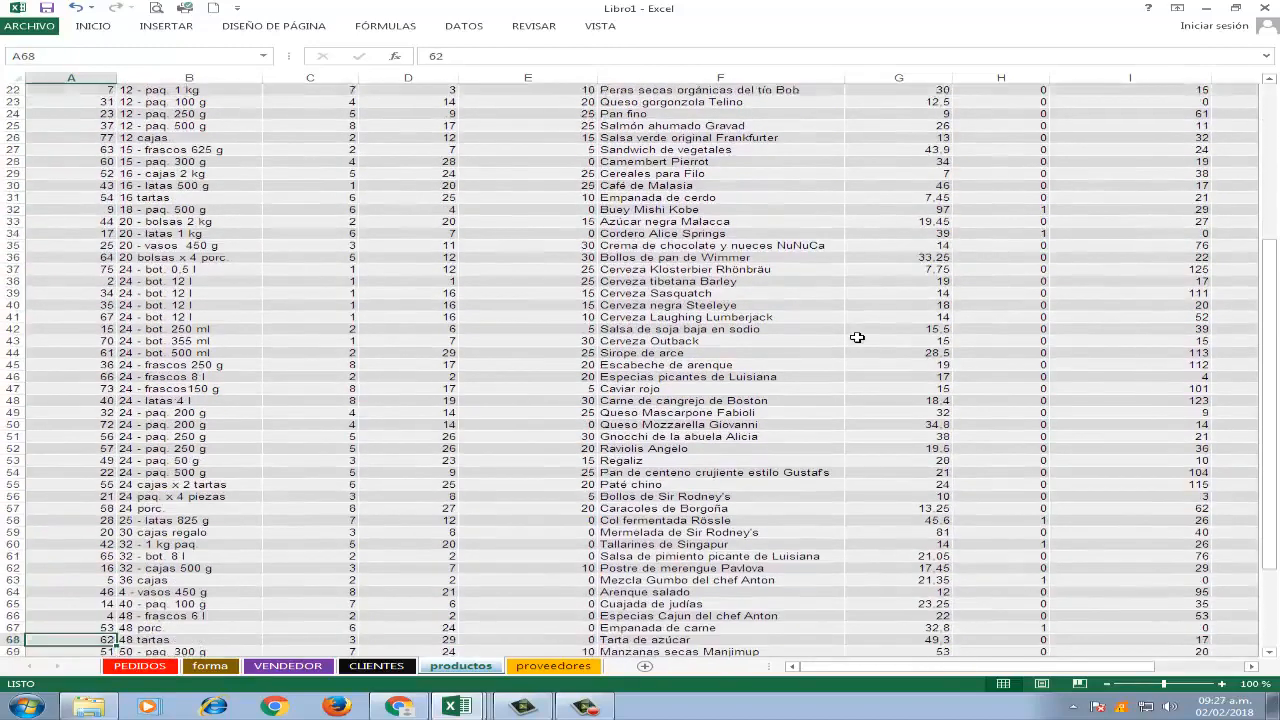
pyautogui.press('Up')
pyautogui.press('Up')
pyautogui.press('Up')
pyautogui.press('Up')
pyautogui.press('Up')
pyautogui.press('Up')
pyautogui.press('Up')
pyautogui.press('Up')
pyautogui.press('Up')
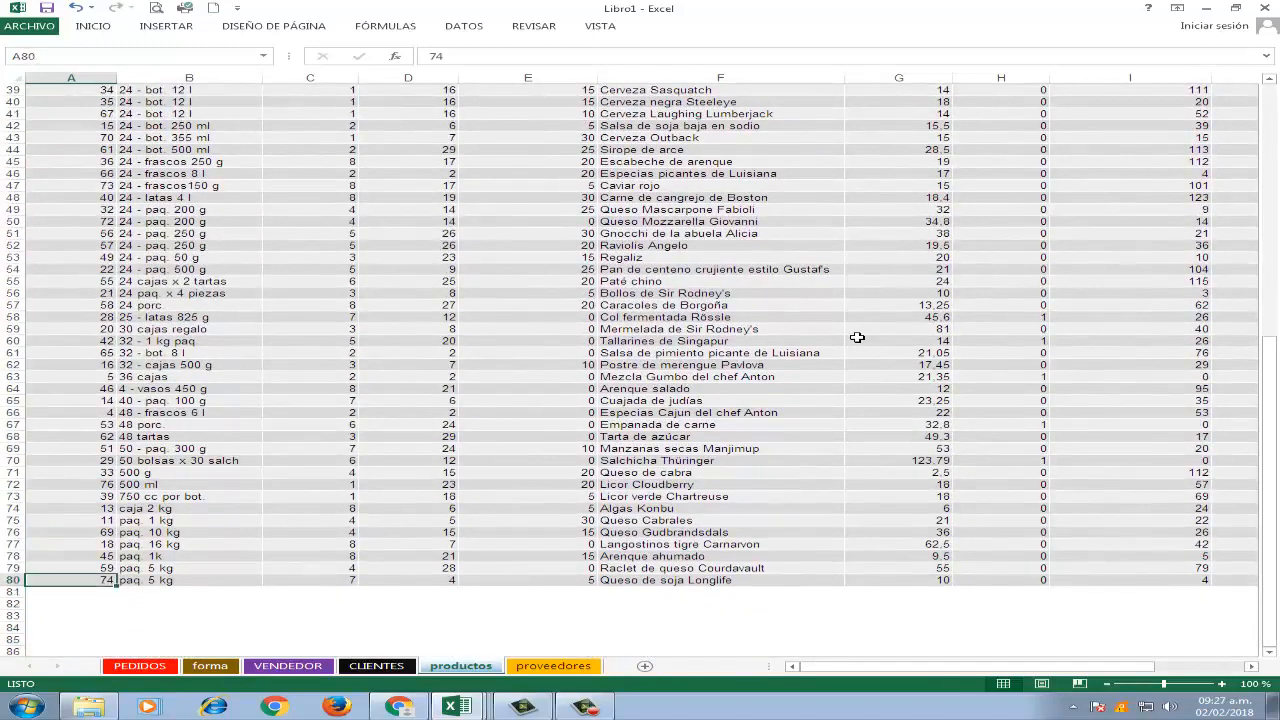
pyautogui.press('Up')
pyautogui.press('Up')
pyautogui.press('Up')
pyautogui.press('Up')
pyautogui.press('Up')
pyautogui.press('Up')
pyautogui.press('Up')
pyautogui.press('Up')
pyautogui.press('Up')
pyautogui.press('Up')
pyautogui.press('Up')
pyautogui.press('Up')
pyautogui.press('Up')
pyautogui.press('Up')
pyautogui.press('Up')
pyautogui.press('Up')
pyautogui.press('Up')
pyautogui.press('Up')
pyautogui.press('Up')
pyautogui.press('Up')
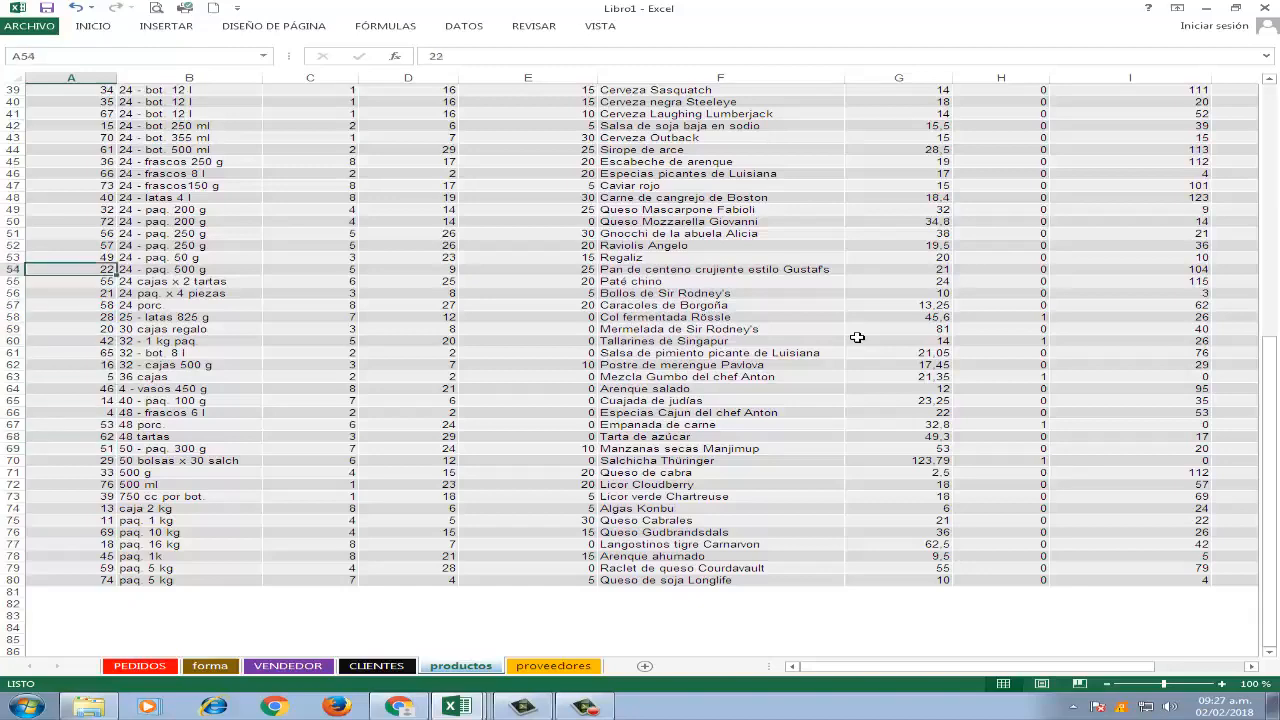
pyautogui.press('Up')
pyautogui.press('Up')
pyautogui.press('Up')
pyautogui.press('Up')
pyautogui.press('Up')
pyautogui.press('Up')
pyautogui.press('Up')
pyautogui.press('Up')
pyautogui.press('Up')
pyautogui.press('Up')
pyautogui.press('Up')
pyautogui.press('Up')
pyautogui.press('Up')
pyautogui.press('Up')
pyautogui.press('Up')
pyautogui.press('Up')
pyautogui.press('Up')
pyautogui.press('Up')
pyautogui.press('Up')
pyautogui.press('Up')
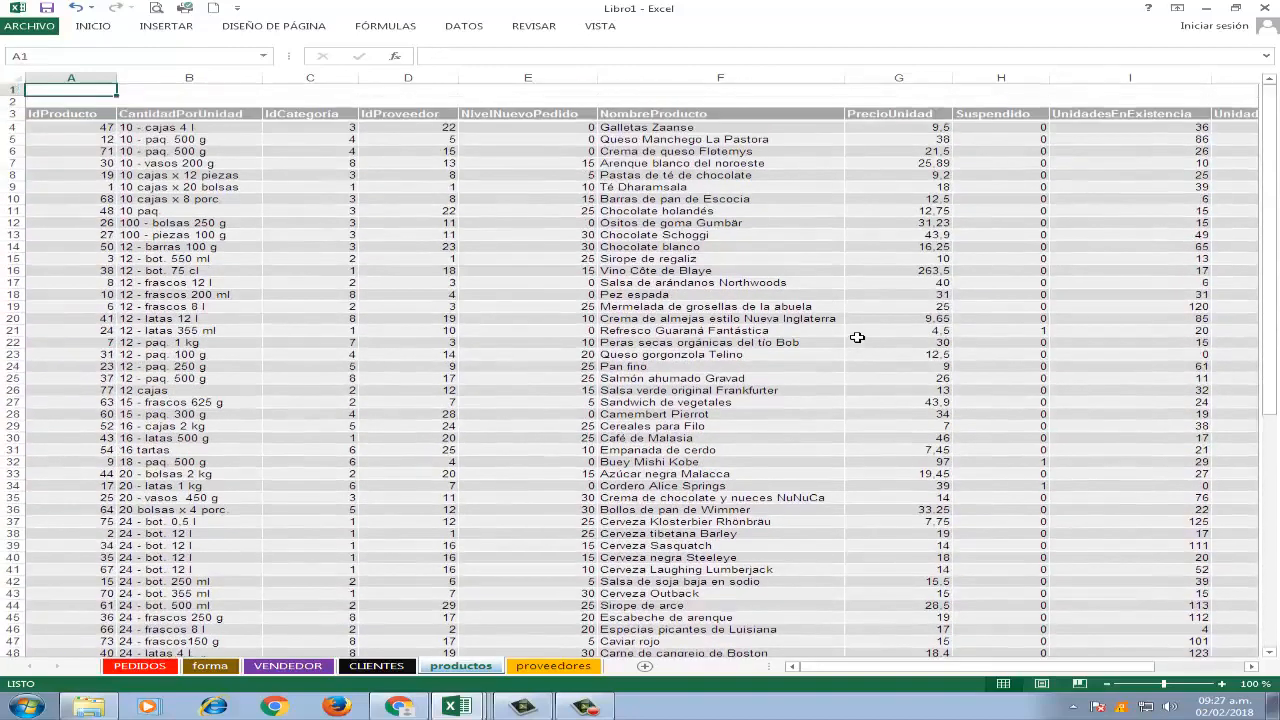
# Examine the record of product 12 in row 5 from its IdProducto across to UnidadesEnPedido.
pyautogui.press('Down')
pyautogui.press('Down')
pyautogui.press('Down')
pyautogui.press('Down')
pyautogui.press('Right')
pyautogui.press('Right')
pyautogui.press('Right')
pyautogui.press('Right')
pyautogui.press('Right')
pyautogui.press('Right')
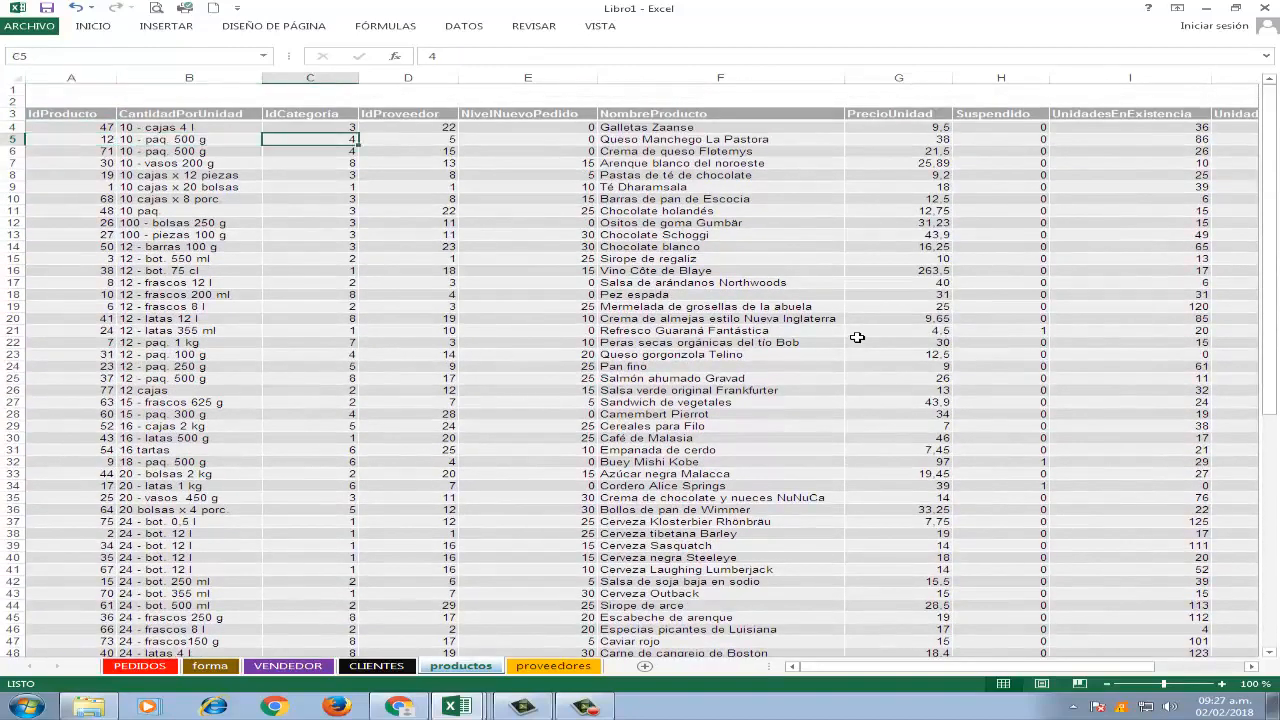
pyautogui.press('Left')
pyautogui.press('Right')
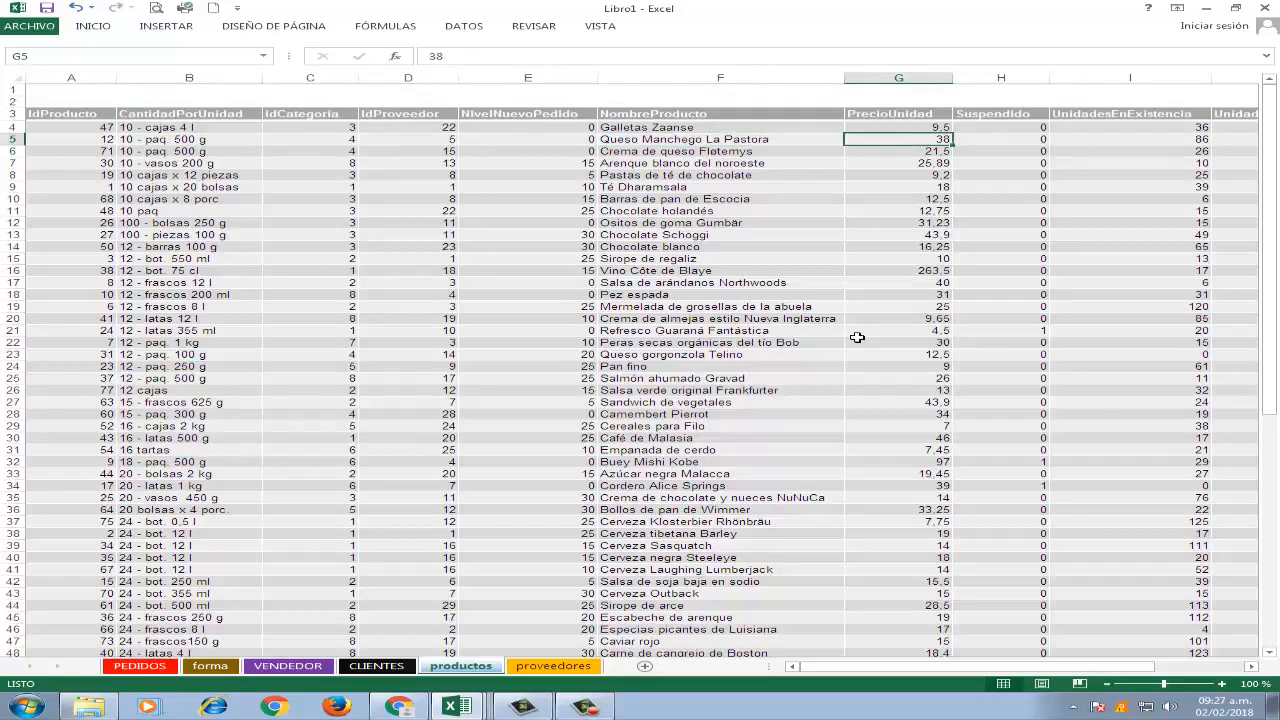
pyautogui.press('Right')
pyautogui.press('Right')
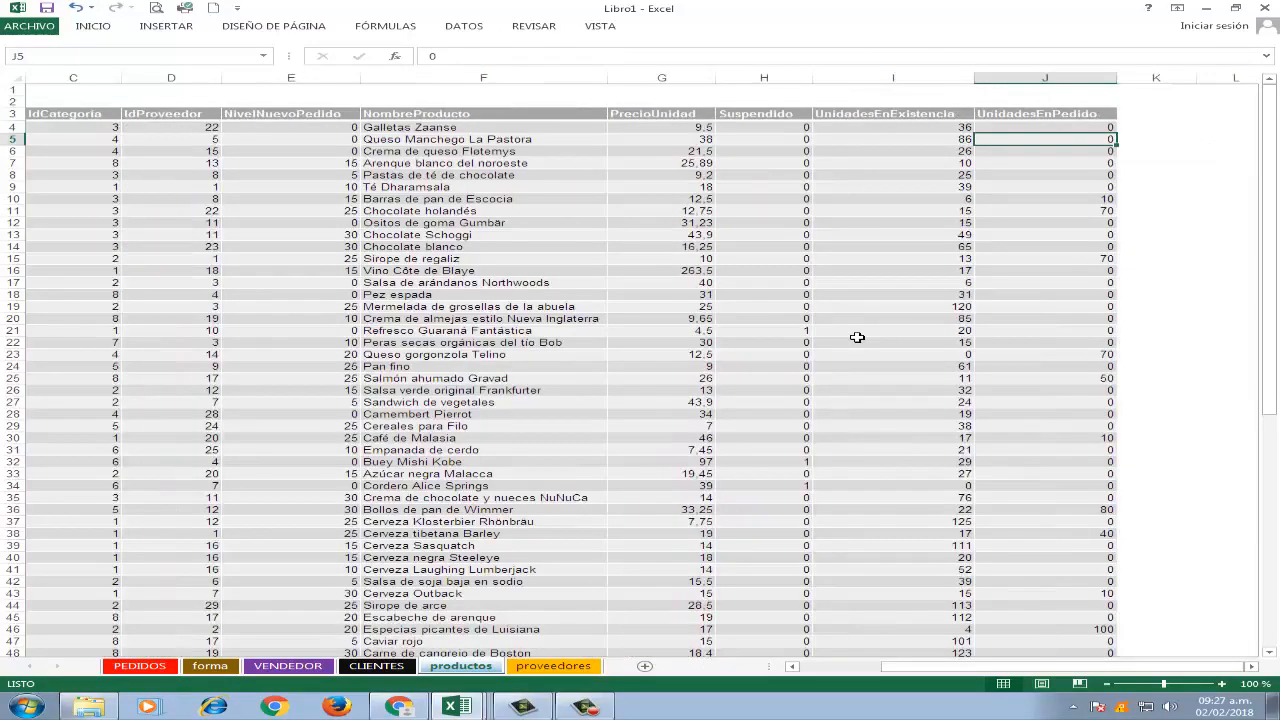
# Go back along the record of product 12 to its IdProducto and look at its IdCategoría in C5.
pyautogui.press('Left')
pyautogui.press('Left')
pyautogui.press('Left')
pyautogui.press('Left')
pyautogui.press('Left')
pyautogui.press('Left')
pyautogui.press('Left')
pyautogui.press('Left')
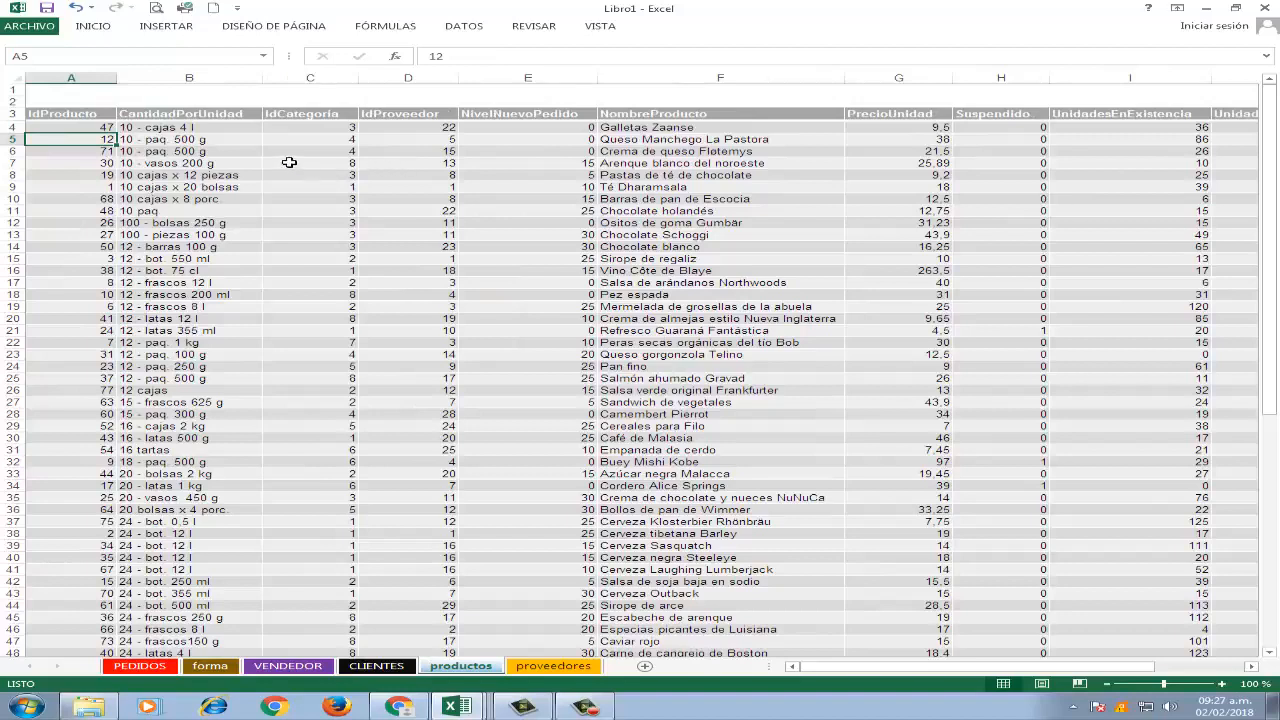
pyautogui.click(346, 145)
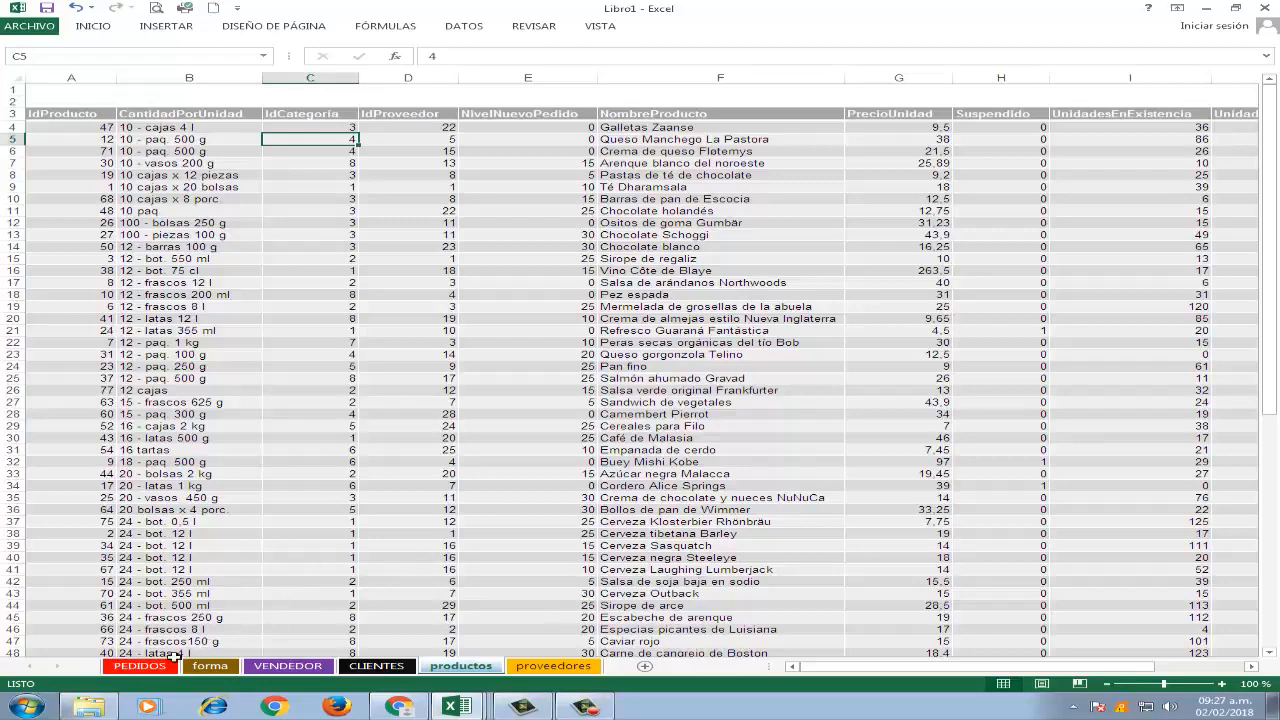
# Look at the first order's IdVendedor in PEDIDOS and find the matching IdEmpleado in A4 of the VENDEDOR sheet.
pyautogui.click(140, 666)
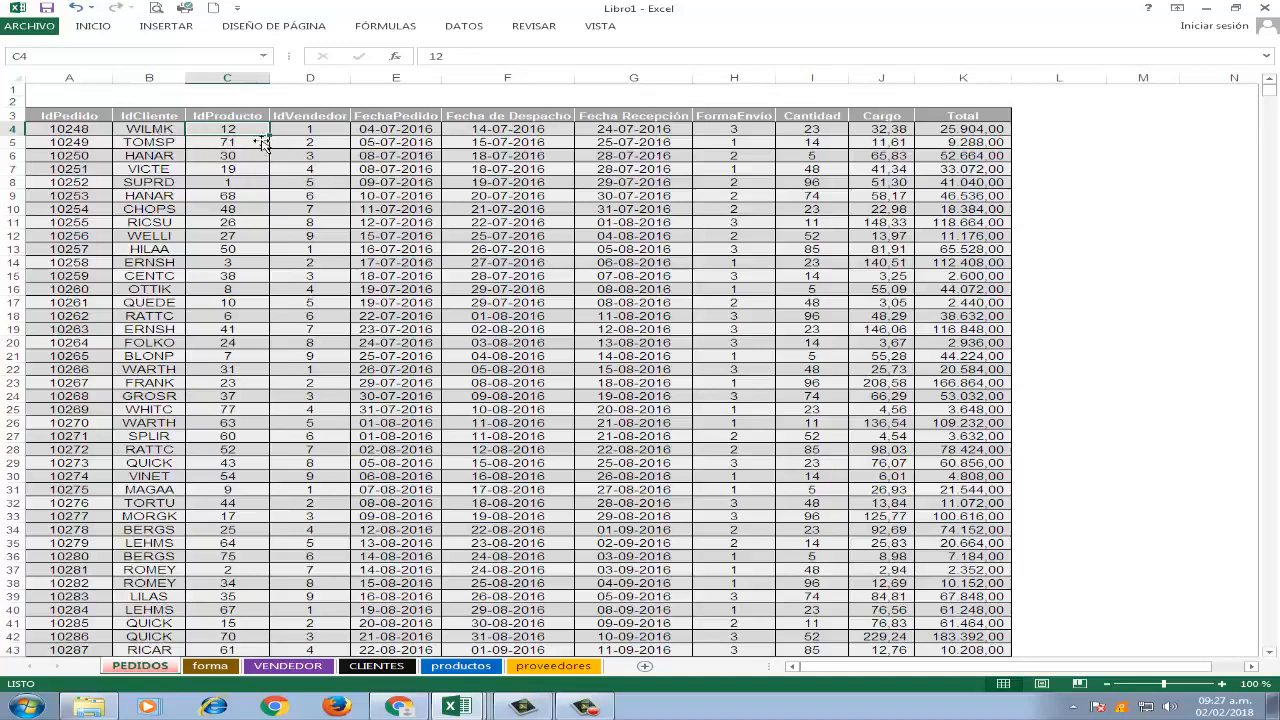
pyautogui.click(333, 133)
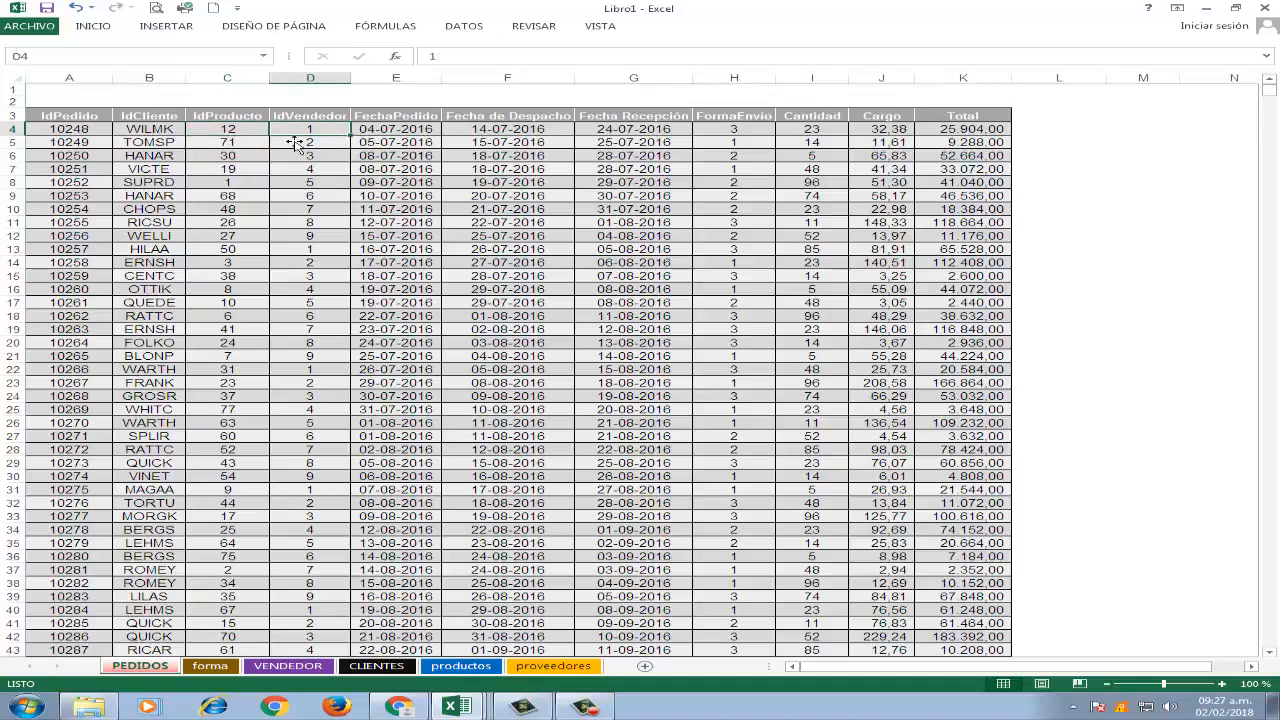
pyautogui.click(295, 665)
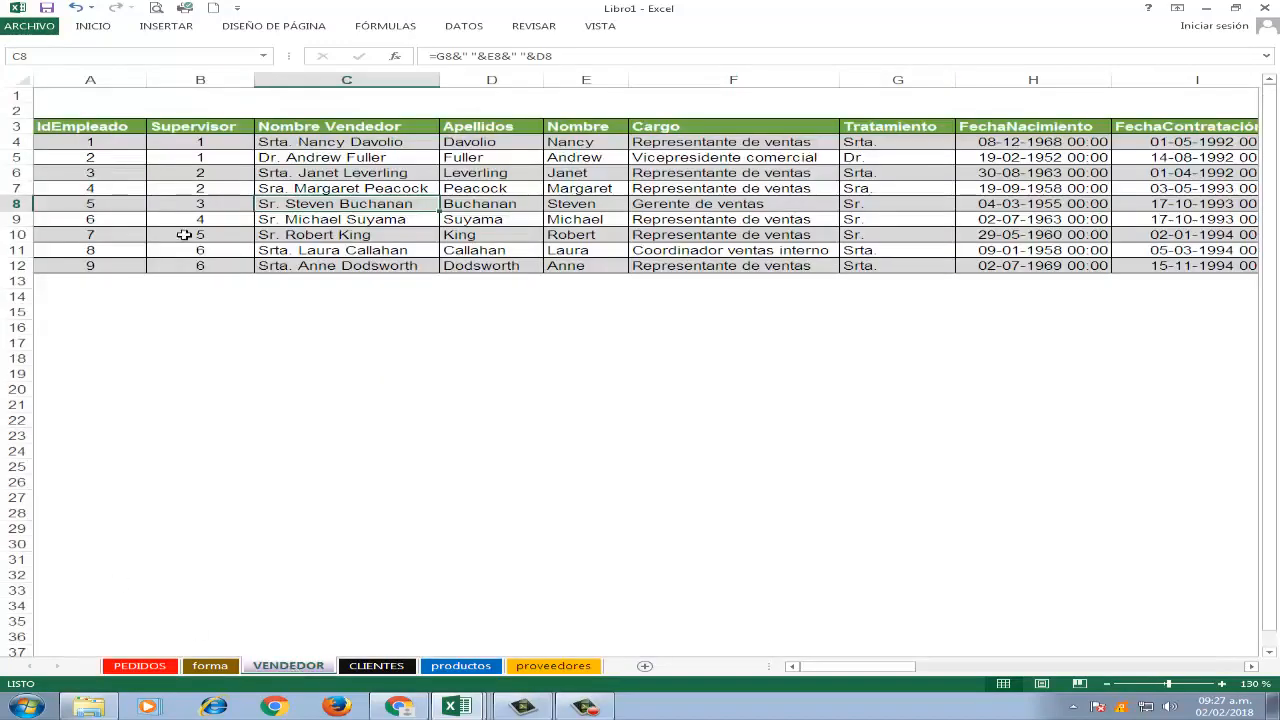
pyautogui.click(102, 145)
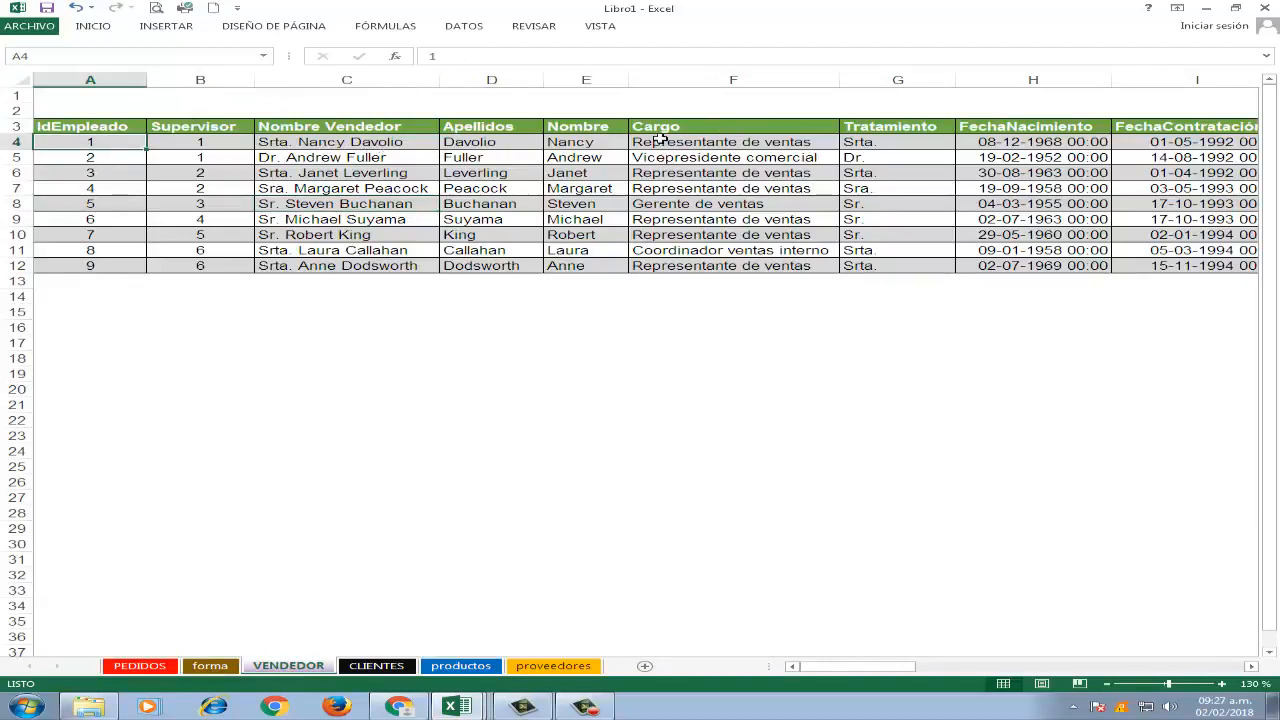
# Look at the first order's FormaEnvío code in H4 of PEDIDOS and view the shipping descriptions on the forma sheet.
pyautogui.click(155, 666)
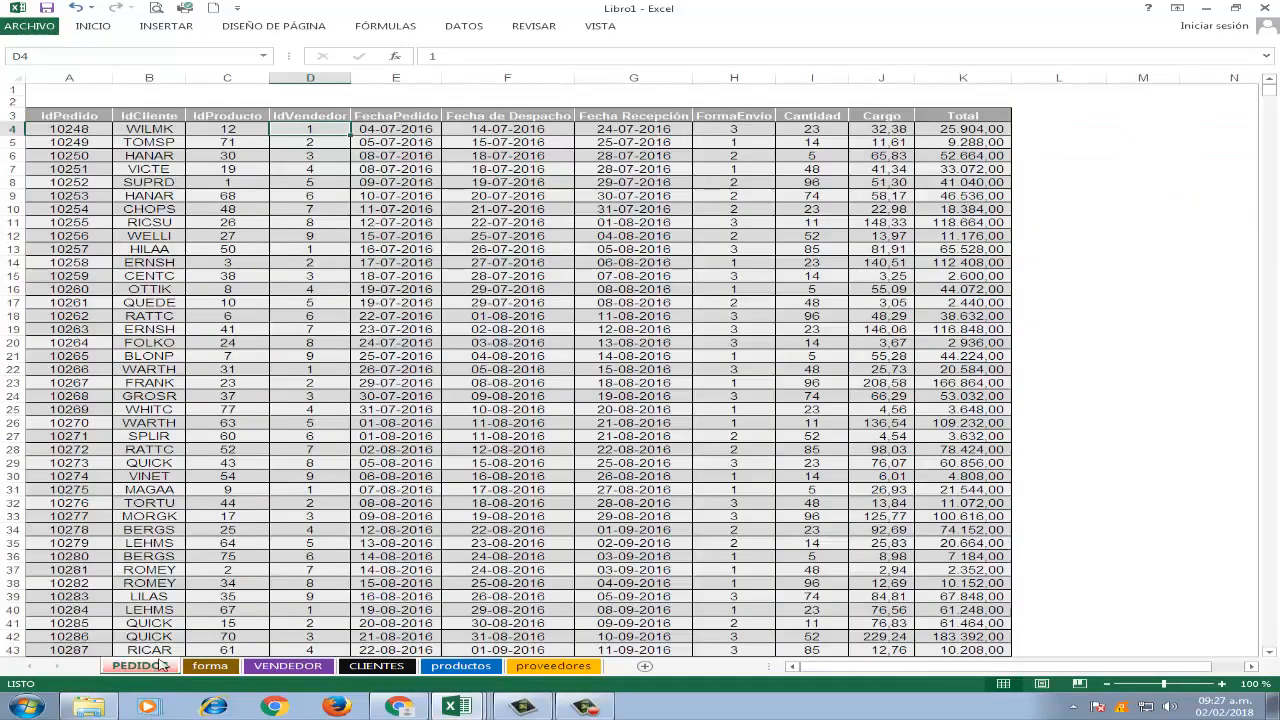
pyautogui.click(745, 131)
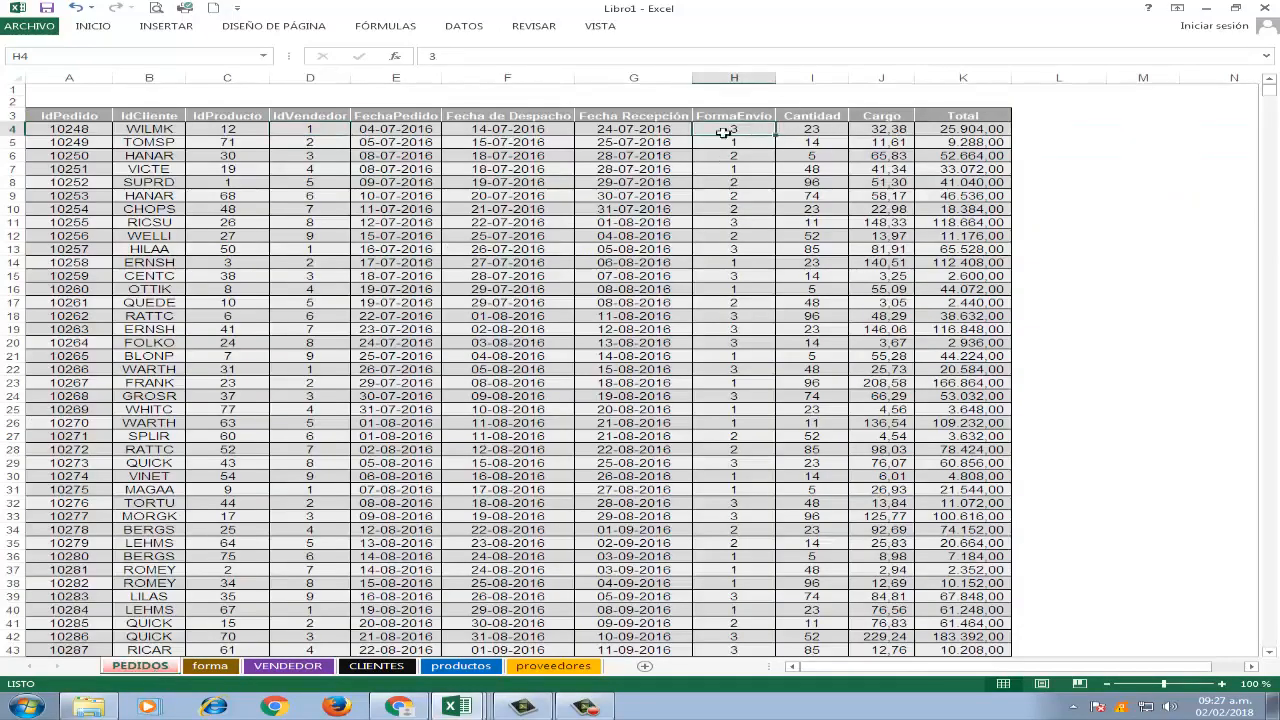
pyautogui.click(220, 670)
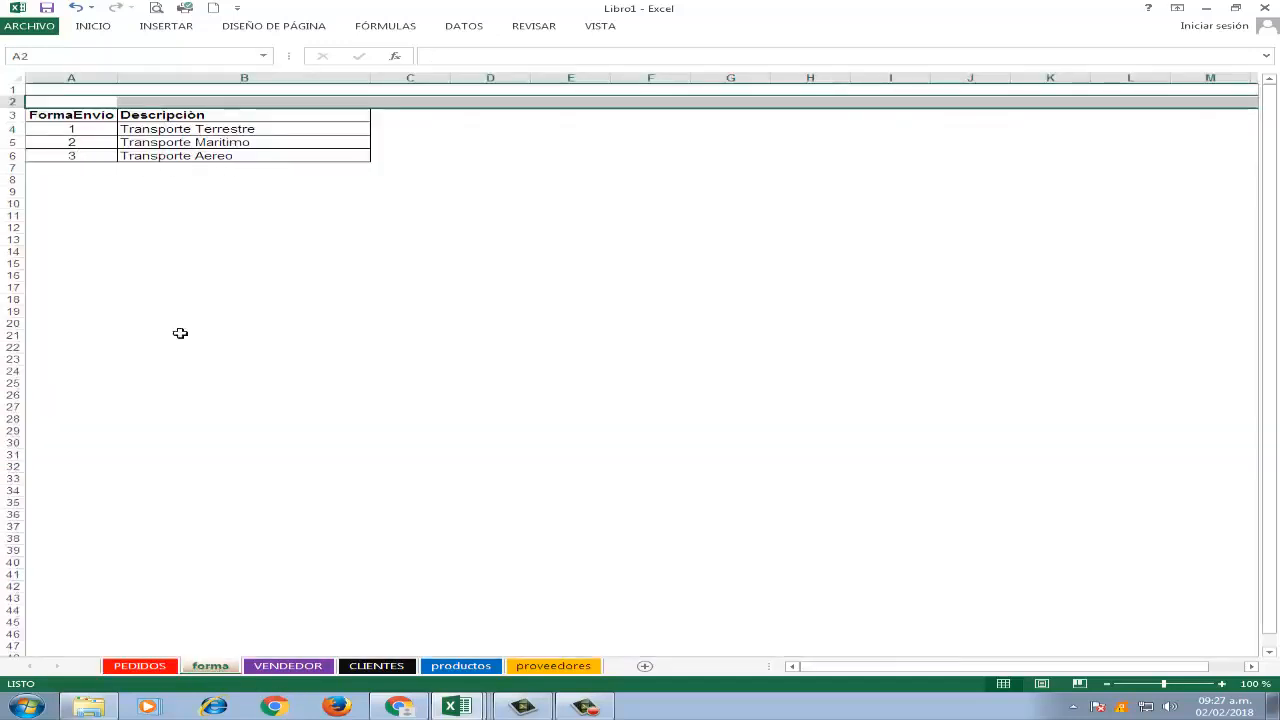
# Look at the IdProveedor of product 12 in productos and find the matching supplier code in A8 of the proveedores sheet.
pyautogui.click(140, 666)
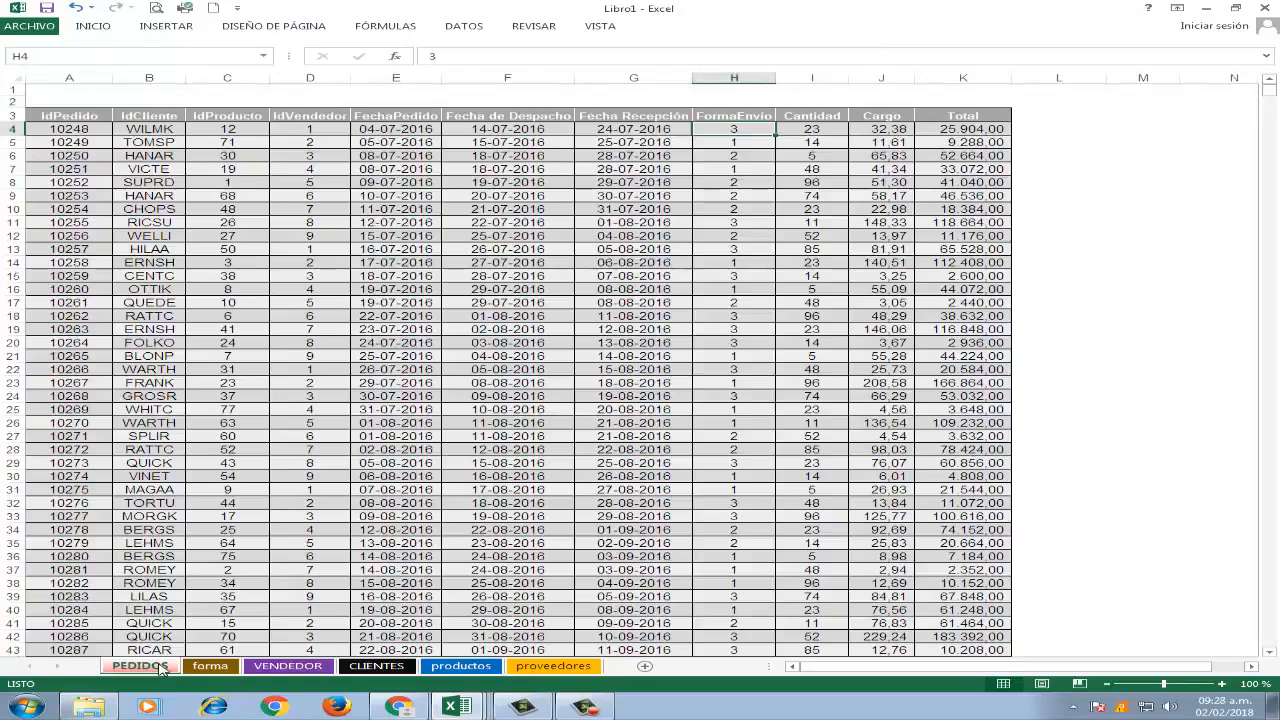
pyautogui.click(460, 666)
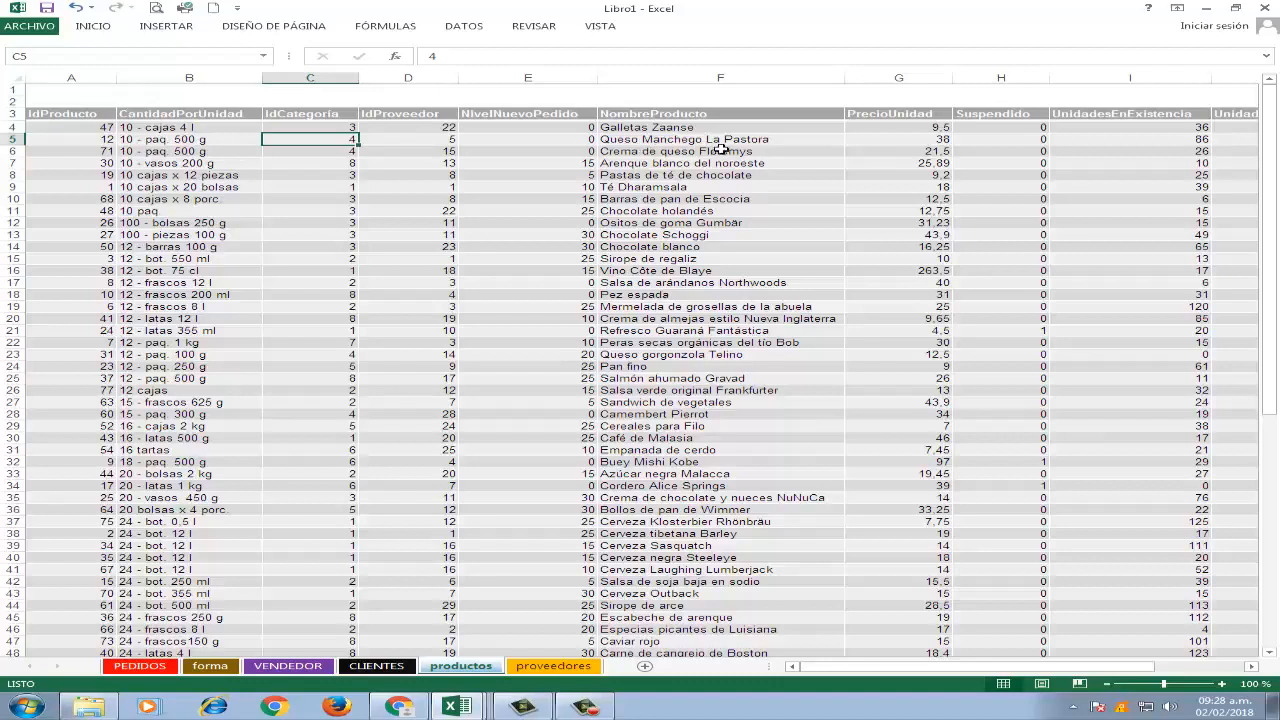
pyautogui.click(452, 145)
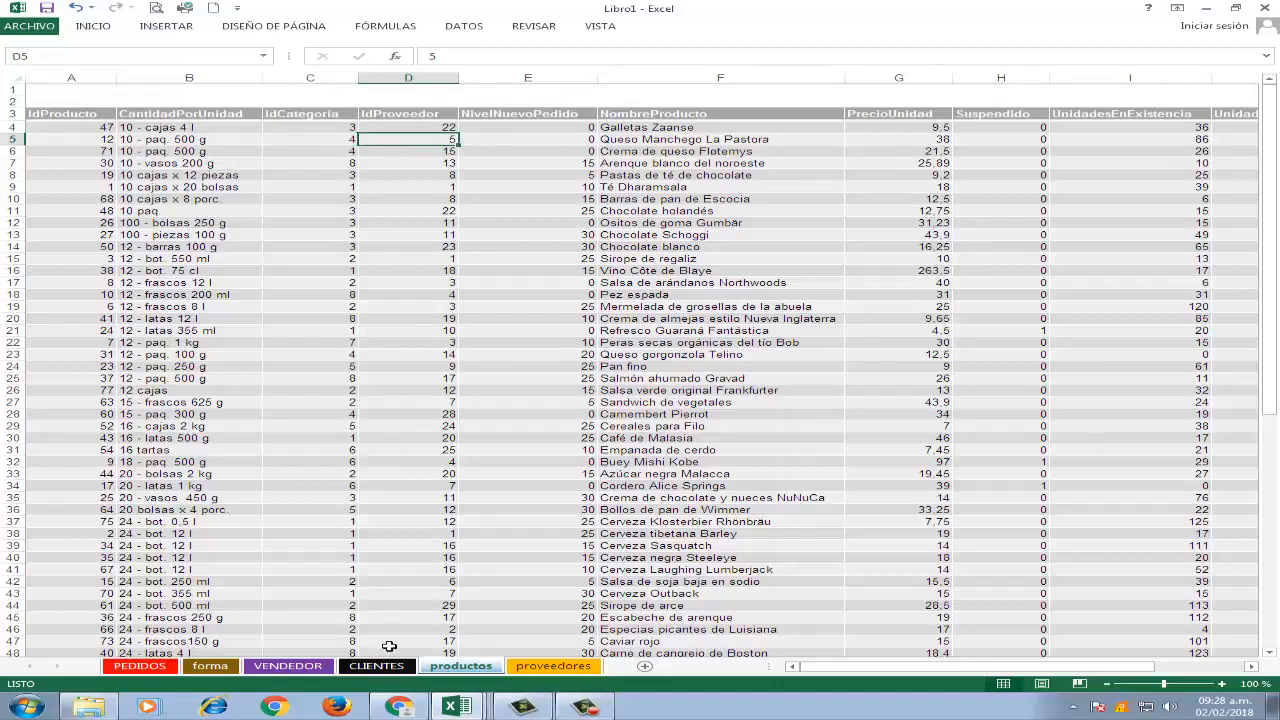
pyautogui.click(518, 668)
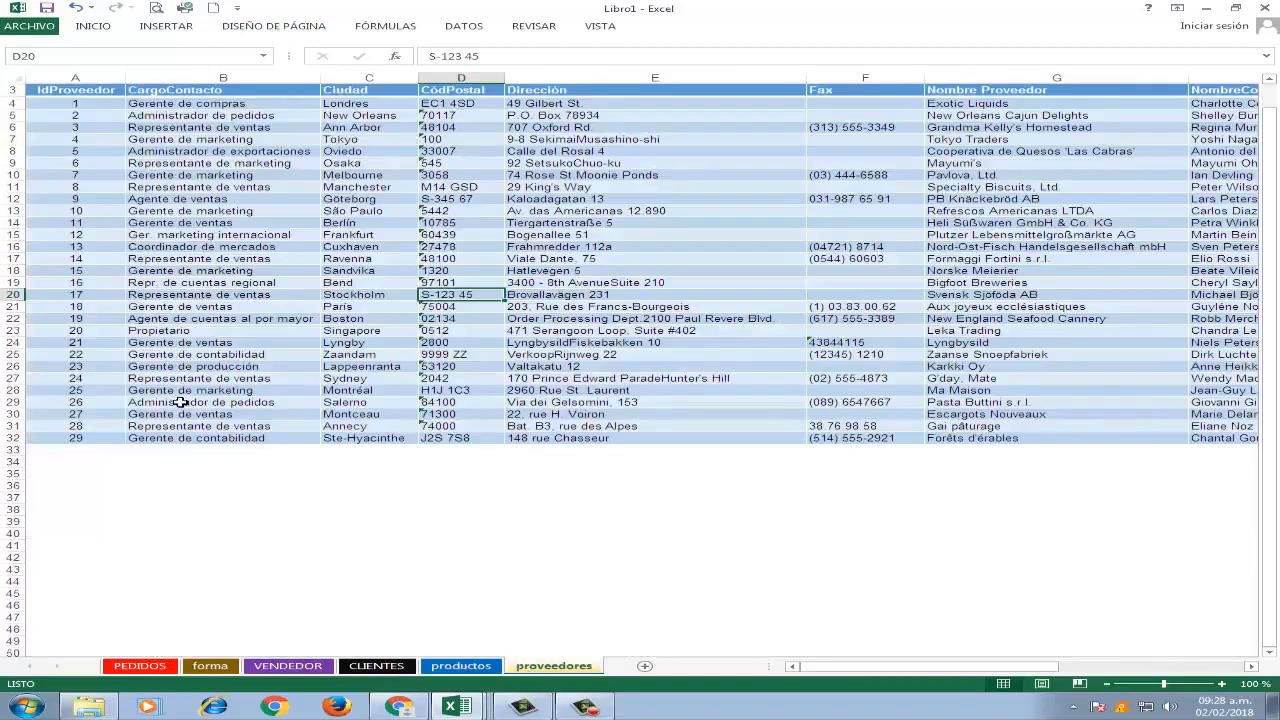
pyautogui.click(88, 155)
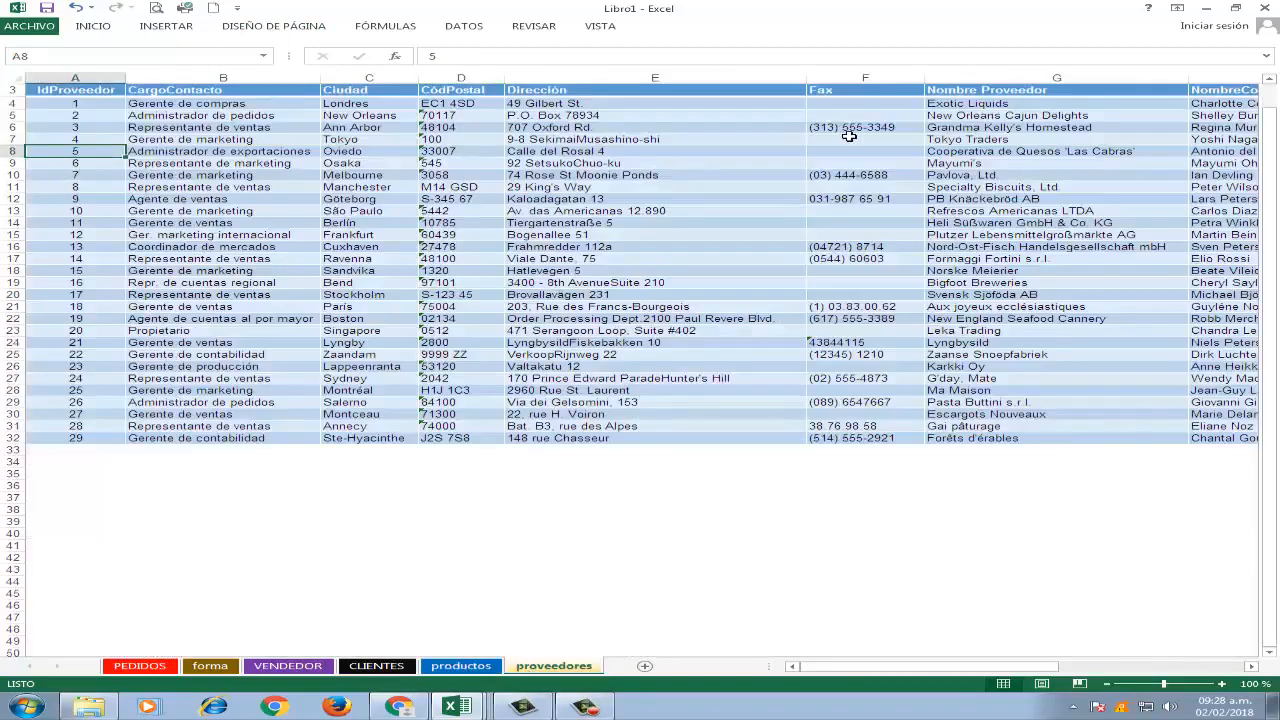
# Examine the matching supplier's record in row 8 across to PáginaPrincipal and go back to its IdProveedor.
pyautogui.press('Right')
pyautogui.press('Right')
pyautogui.press('Right')
pyautogui.press('Right')
pyautogui.press('Right')
pyautogui.press('Right')
pyautogui.press('Right')
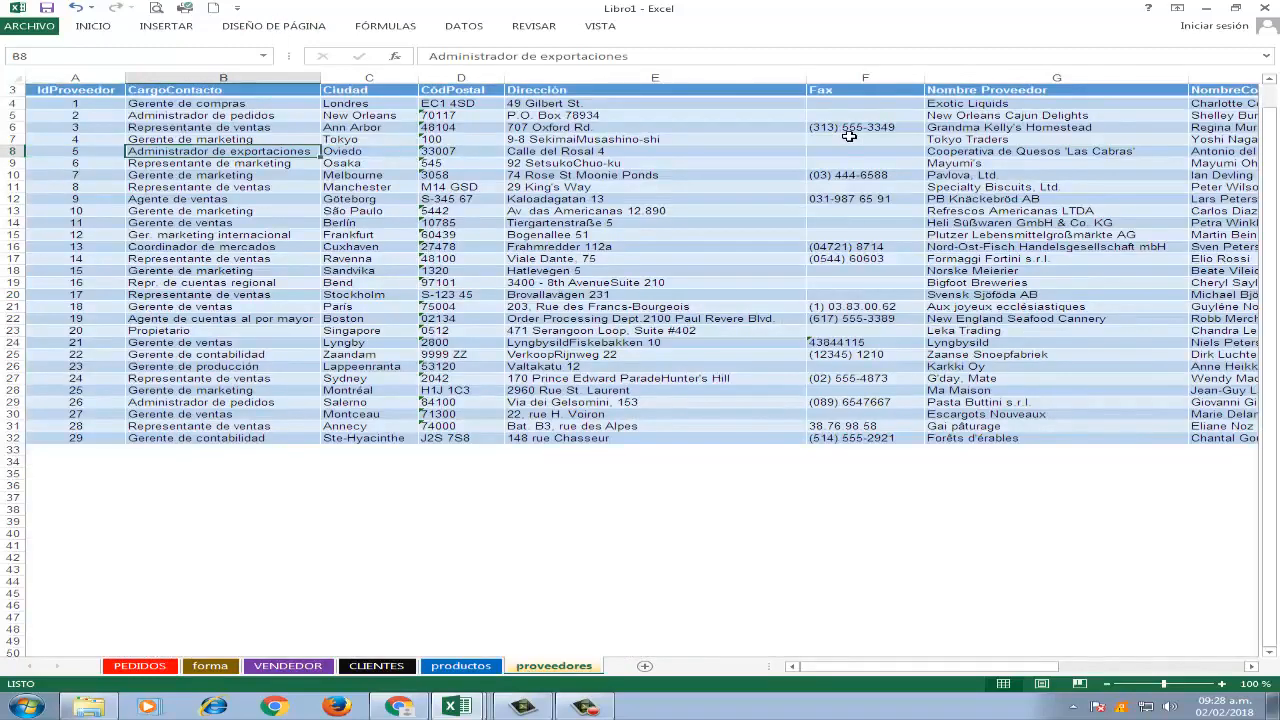
pyautogui.press('Left')
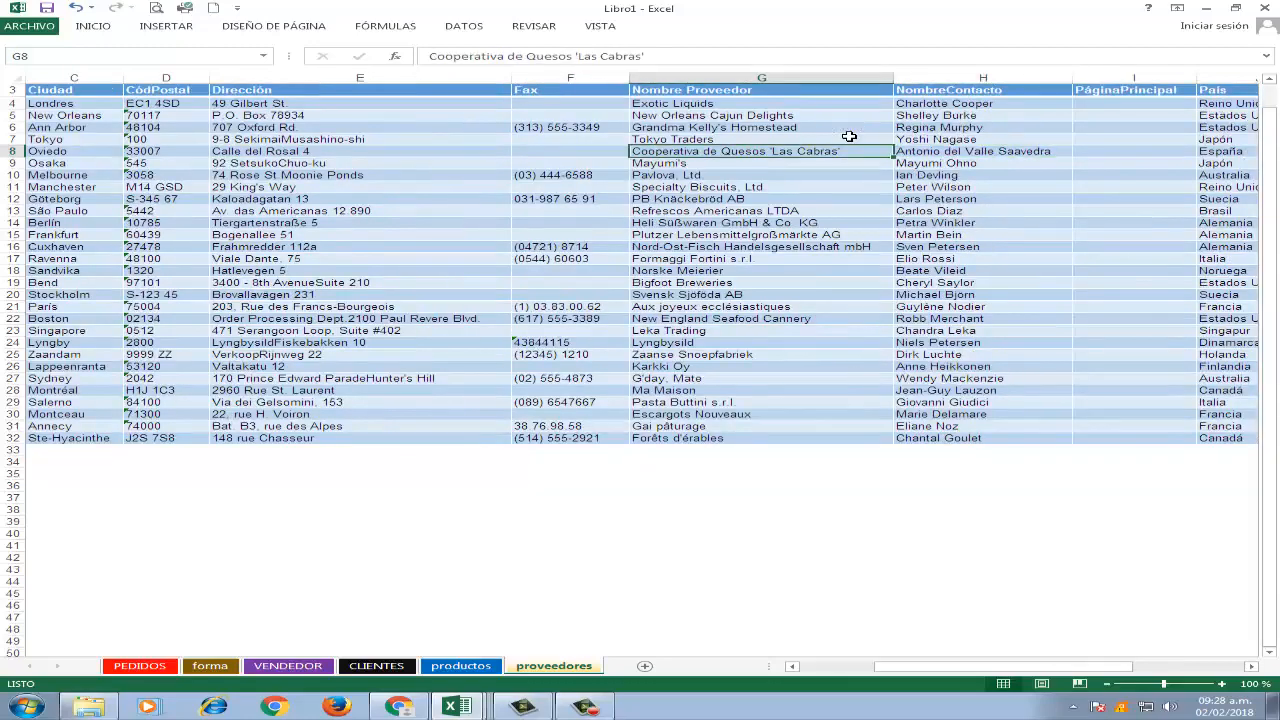
pyautogui.press('Right')
pyautogui.press('Right')
pyautogui.press('Right')
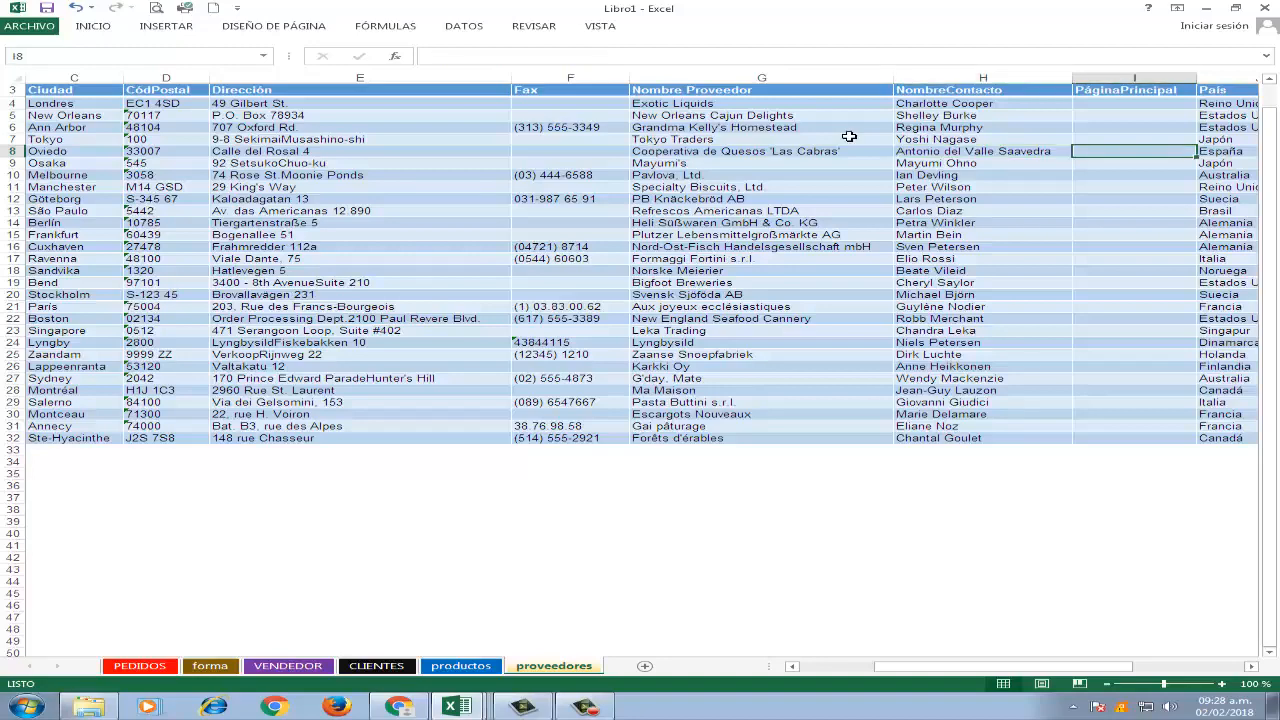
pyautogui.press('Left')
pyautogui.press('Left')
pyautogui.press('Left')
pyautogui.press('Left')
pyautogui.press('Left')
pyautogui.press('Left')
pyautogui.press('Left')
pyautogui.press('Left')
pyautogui.press('Left')
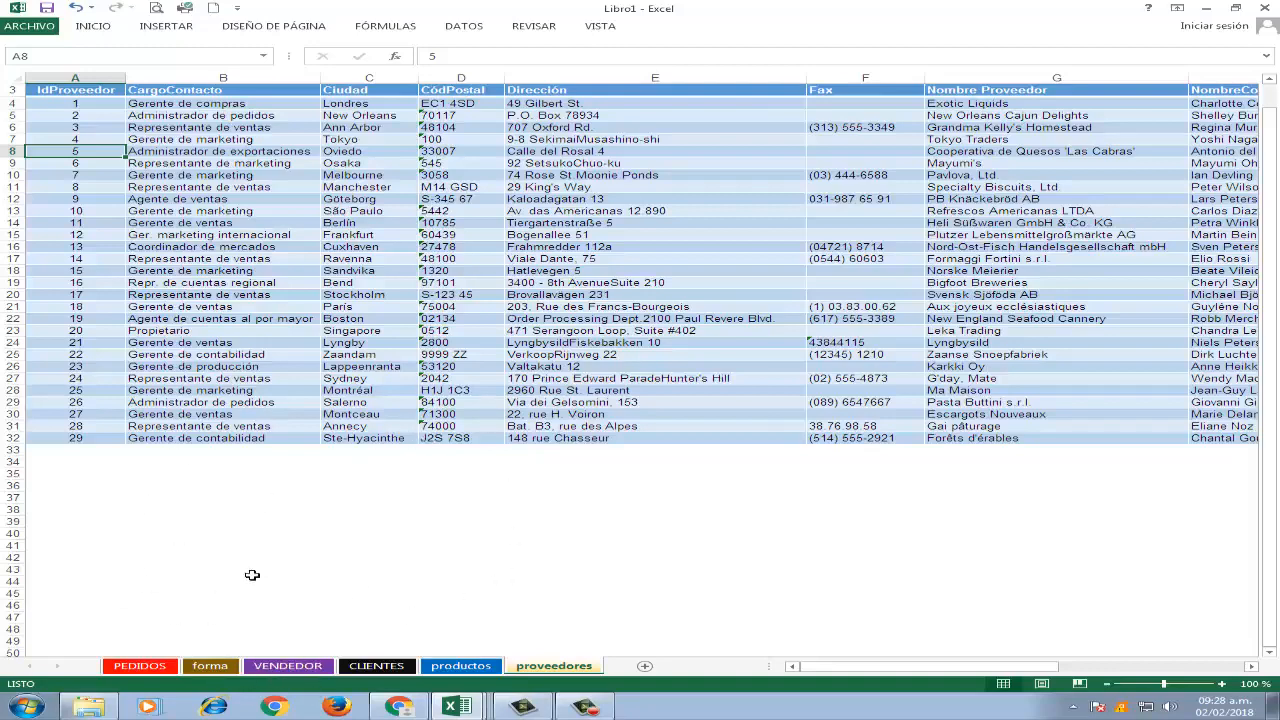
# Return to the PEDIDOS sheet and look over the list of orders.
pyautogui.click(163, 667)
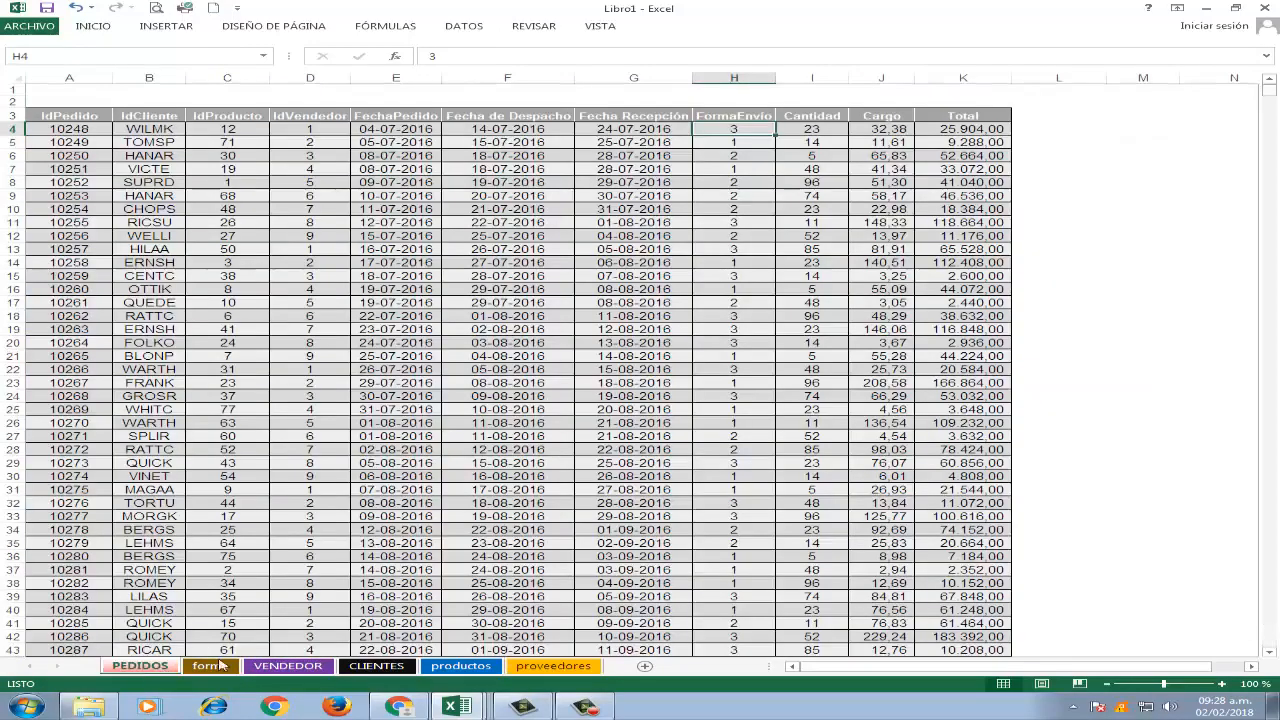
pyautogui.scroll(-4, 361, 484)
pyautogui.scroll(4, 361, 484)
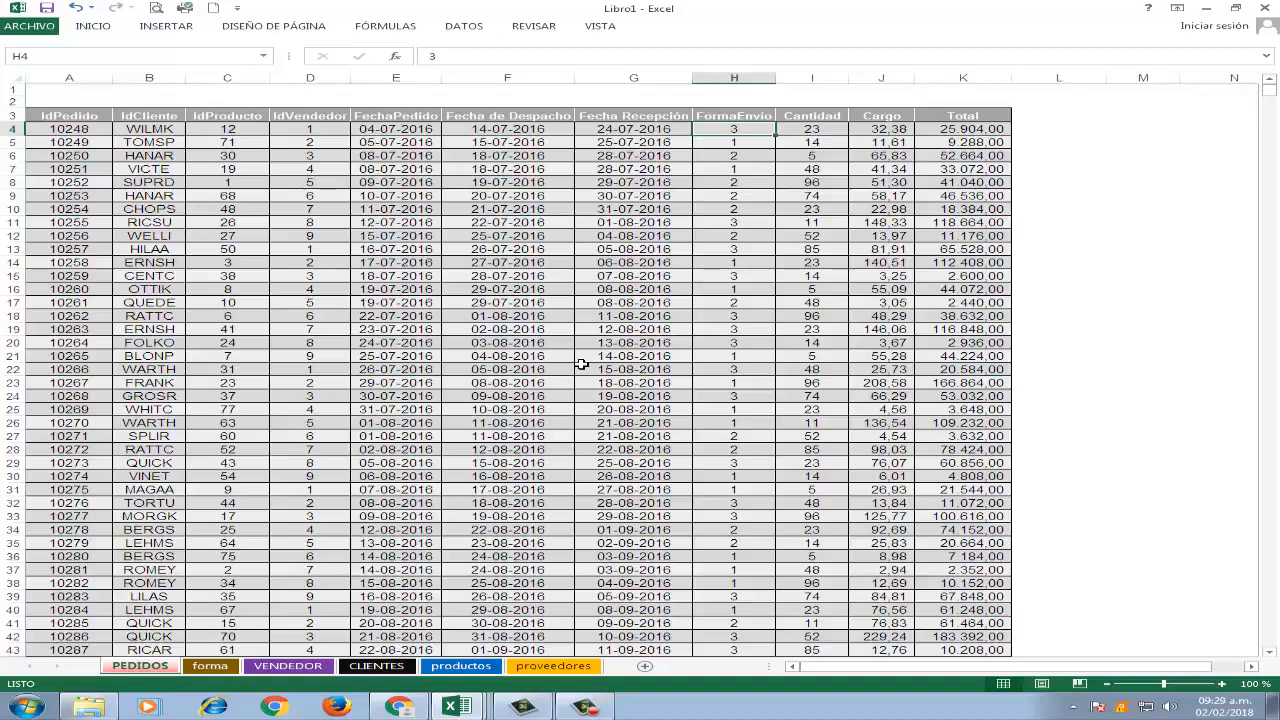
# Look through the order rows below the first one in PEDIDOS, checking the IdPedido and IdProducto columns down to row 14.
pyautogui.press('Down')
pyautogui.press('Left')
pyautogui.press('Left')
pyautogui.press('Left')
pyautogui.press('Left')
pyautogui.press('Left')
pyautogui.press('Left')
pyautogui.press('Left')
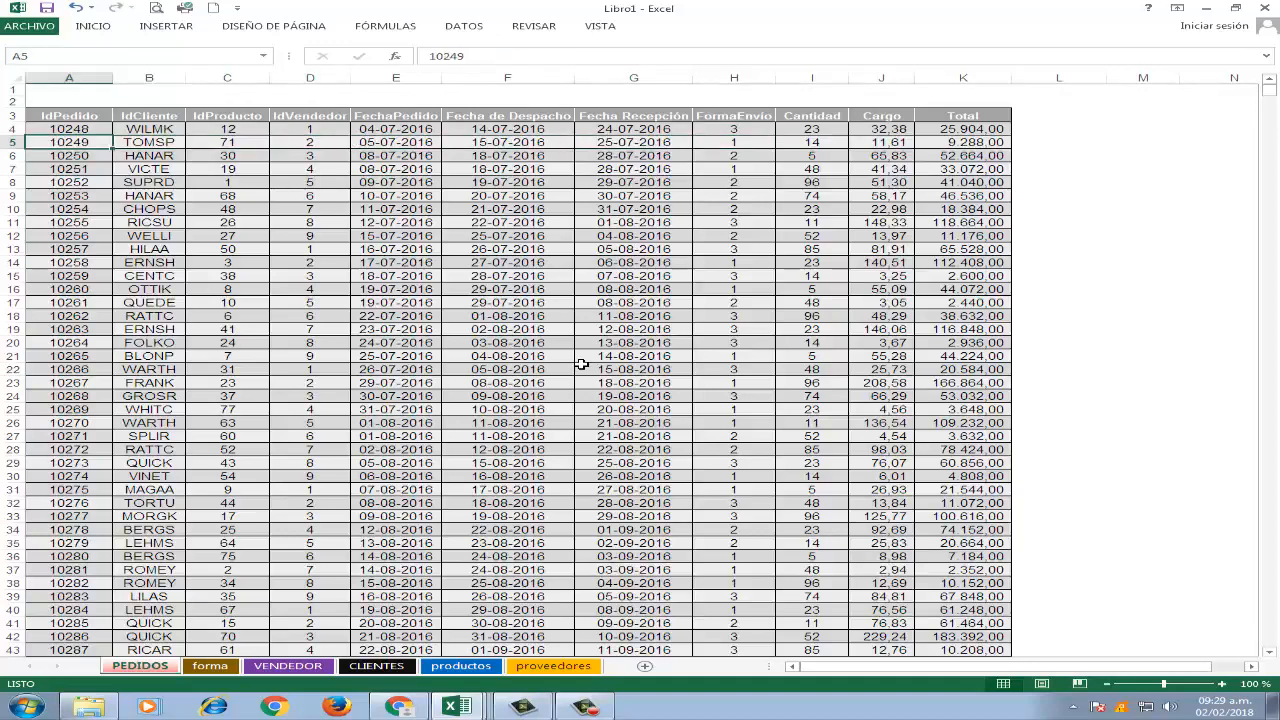
pyautogui.press('Down')
pyautogui.press('Down')
pyautogui.press('Down')
pyautogui.press('Right')
pyautogui.press('Right')
pyautogui.press('Right')
pyautogui.press('Right')
pyautogui.press('Right')
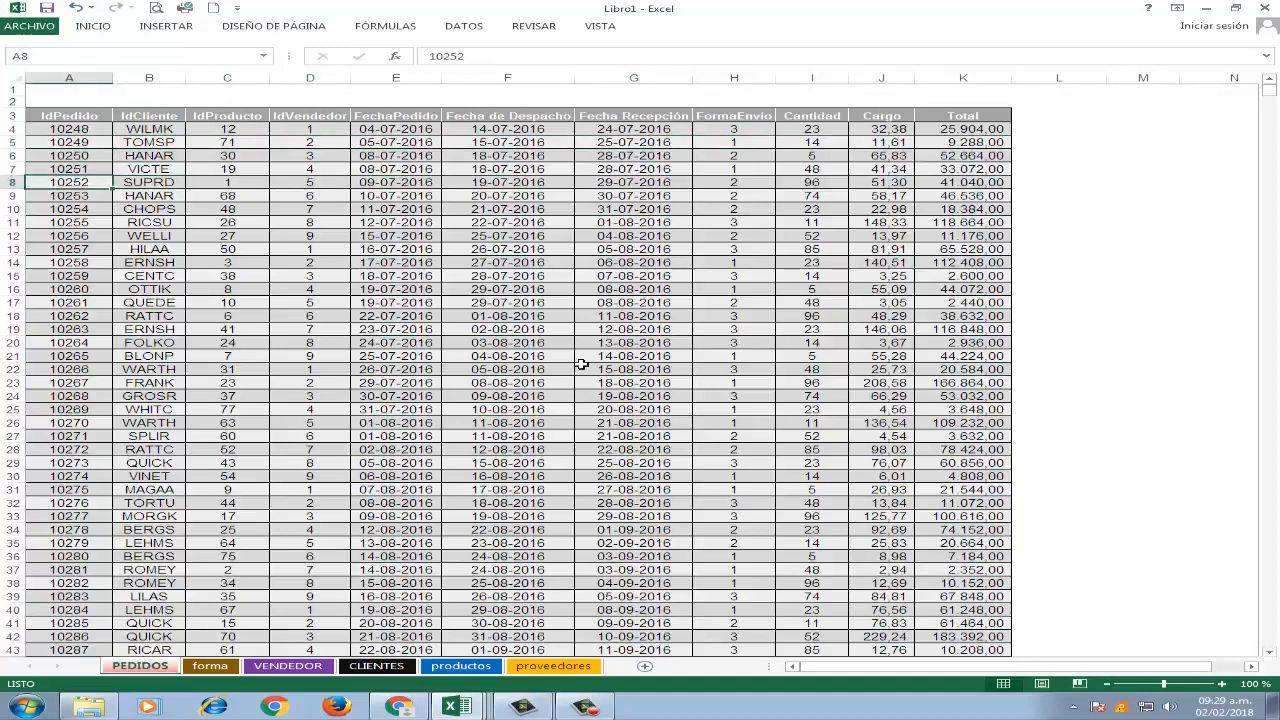
pyautogui.press('Left')
pyautogui.press('Left')
pyautogui.press('Left')
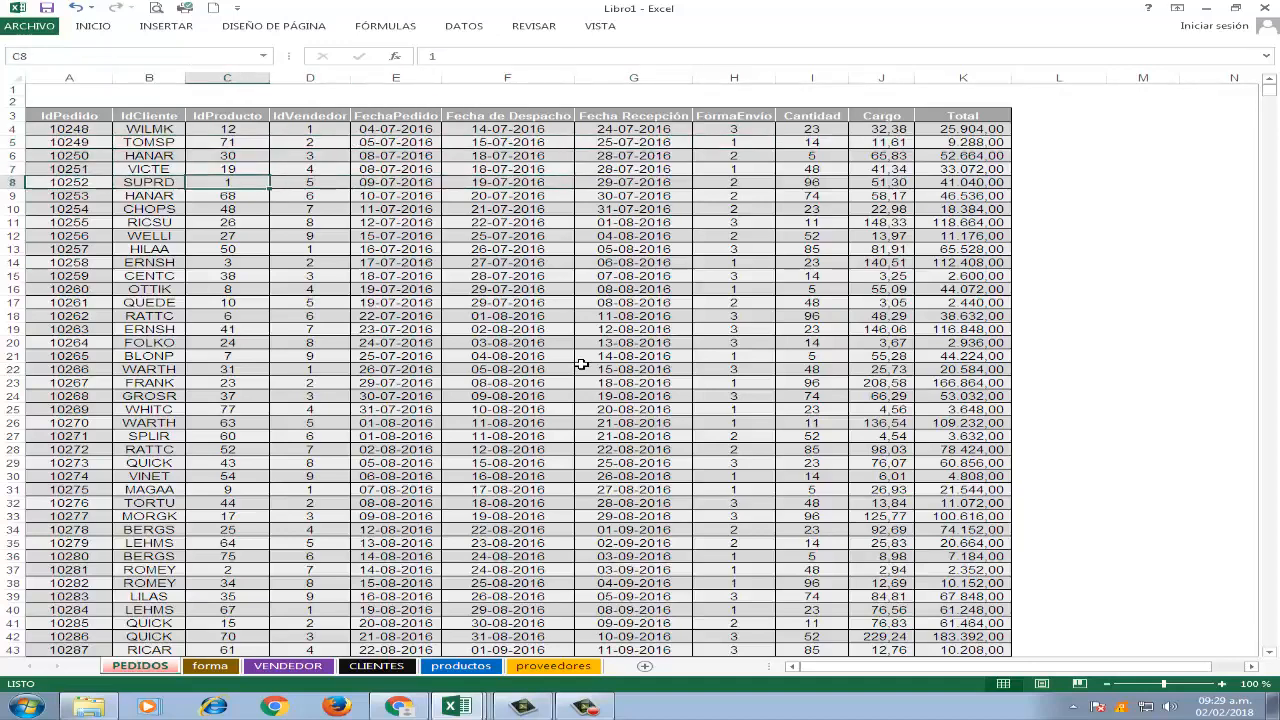
pyautogui.press('Down')
pyautogui.press('Down')
pyautogui.press('Down')
pyautogui.press('Down')
pyautogui.press('Down')
pyautogui.press('Down')
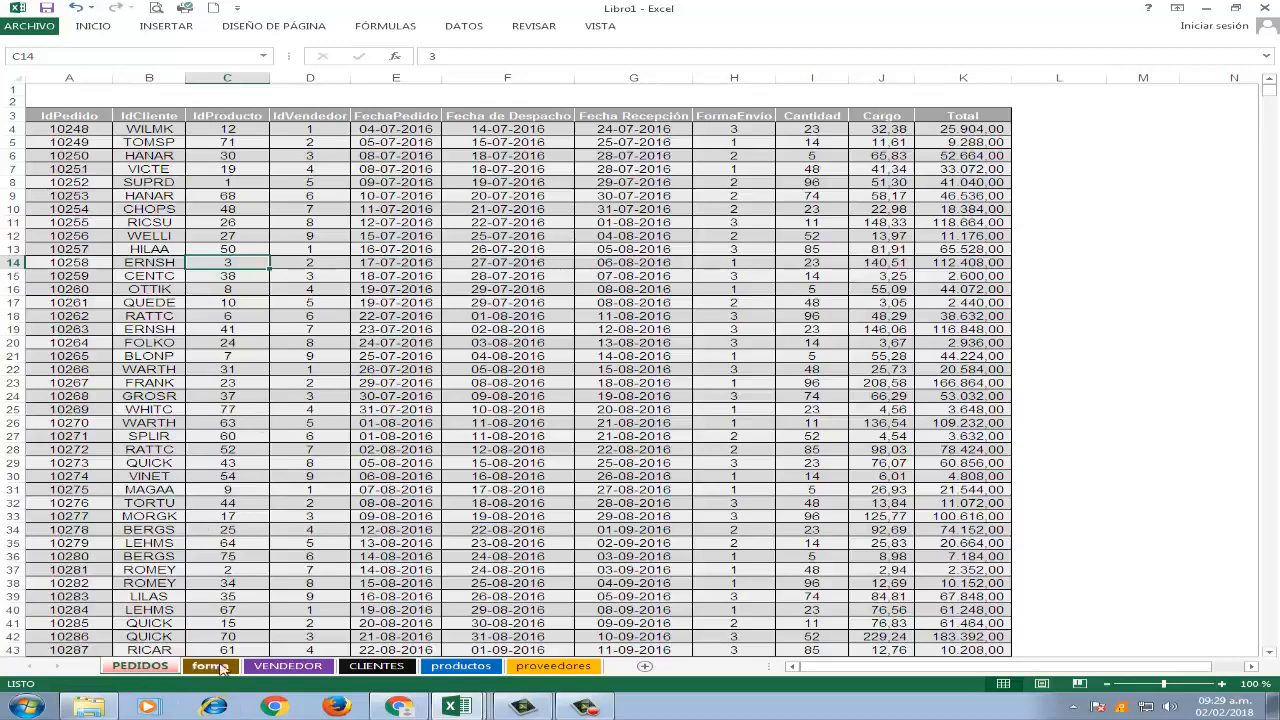
# Convert the order list A3:K18001 on the PEDIDOS sheet into a table with headers.
pyautogui.click(430, 412)
pyautogui.click(452, 329)
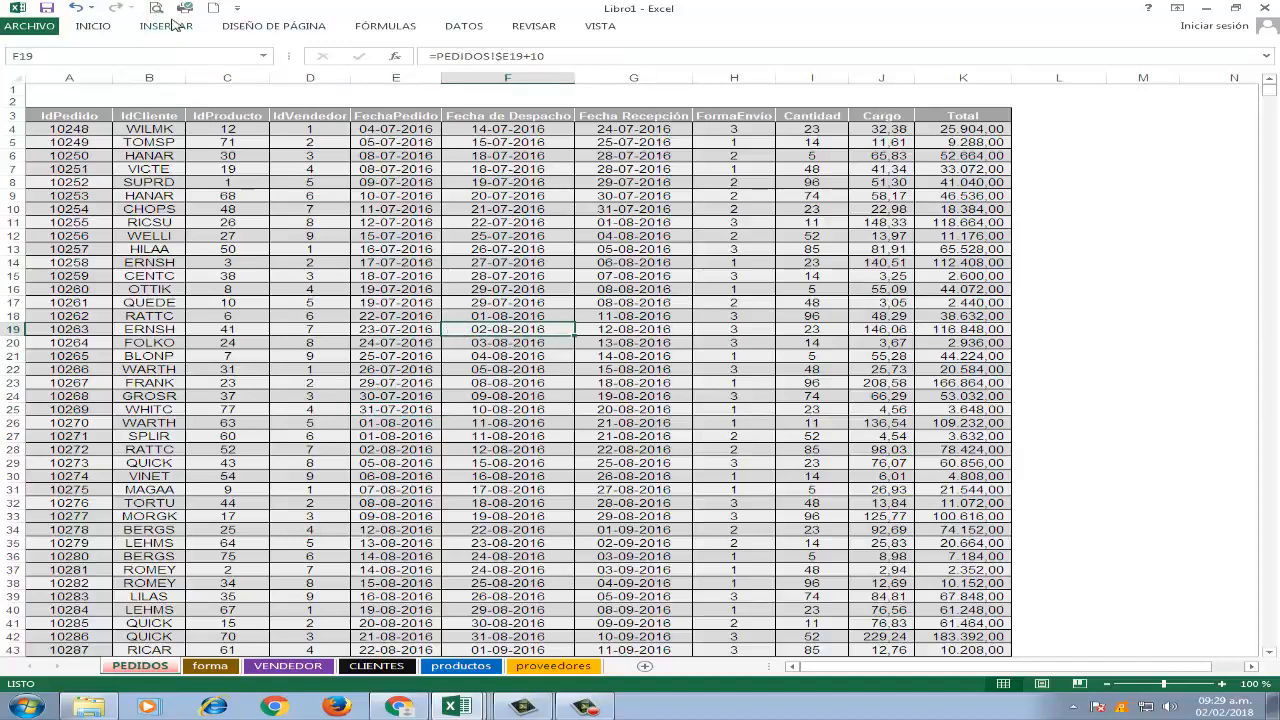
pyautogui.click(172, 25)
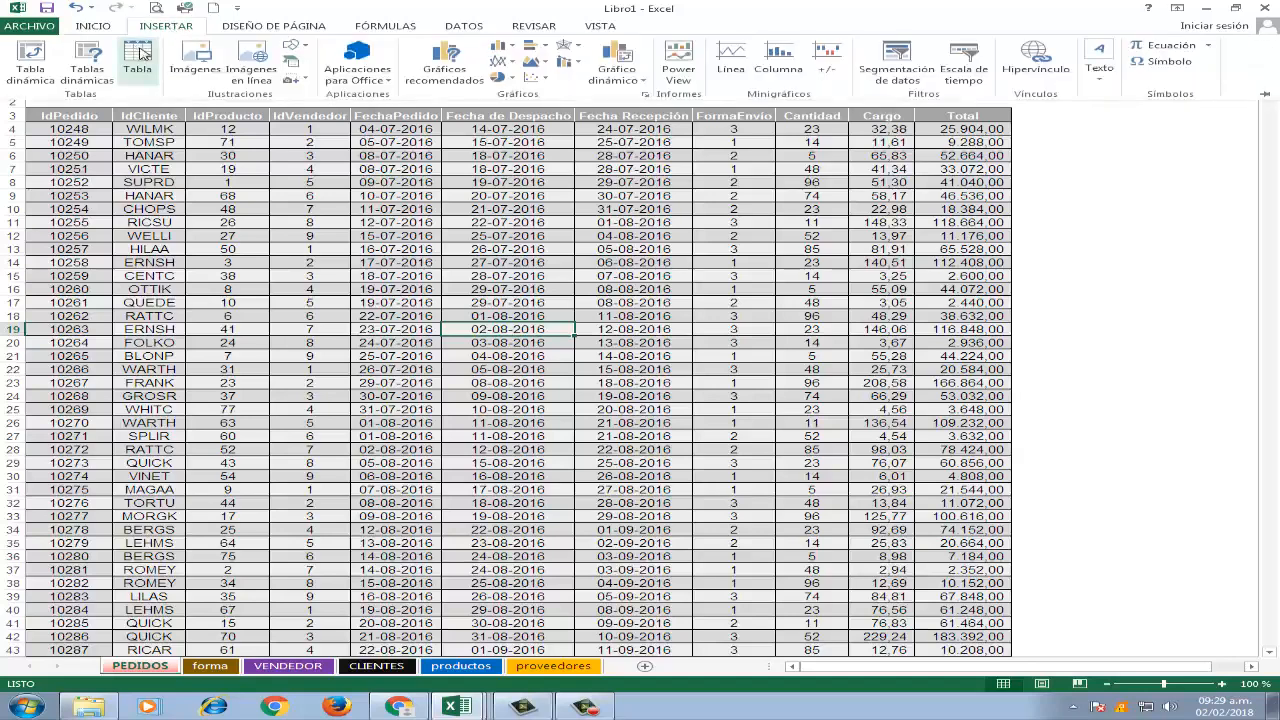
pyautogui.click(141, 53)
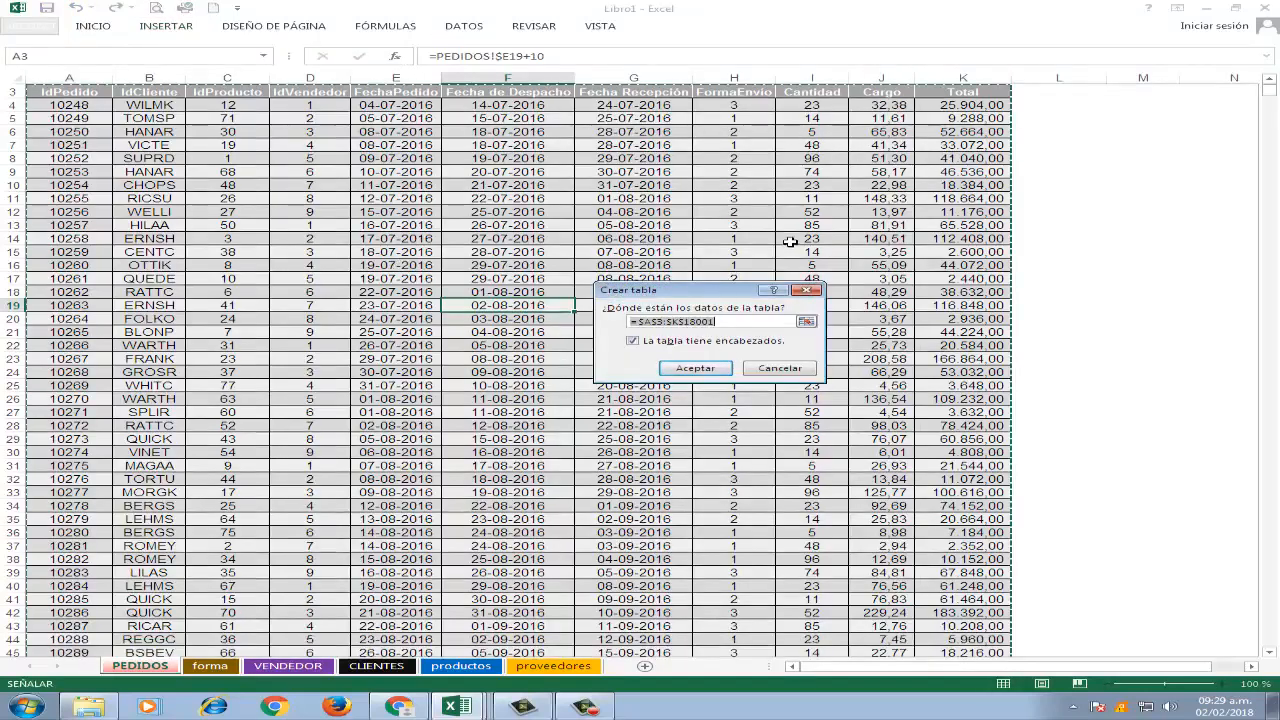
pyautogui.click(719, 372)
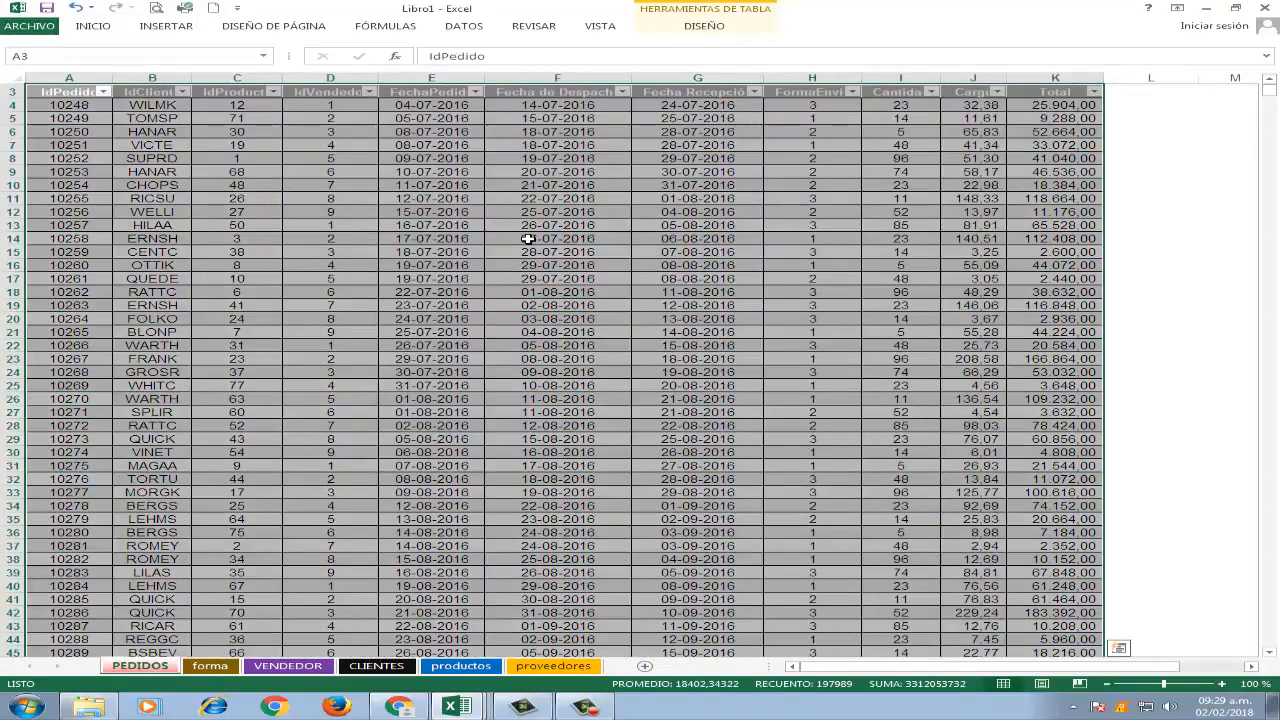
# Name the orders table pedidos.
pyautogui.click(702, 25)
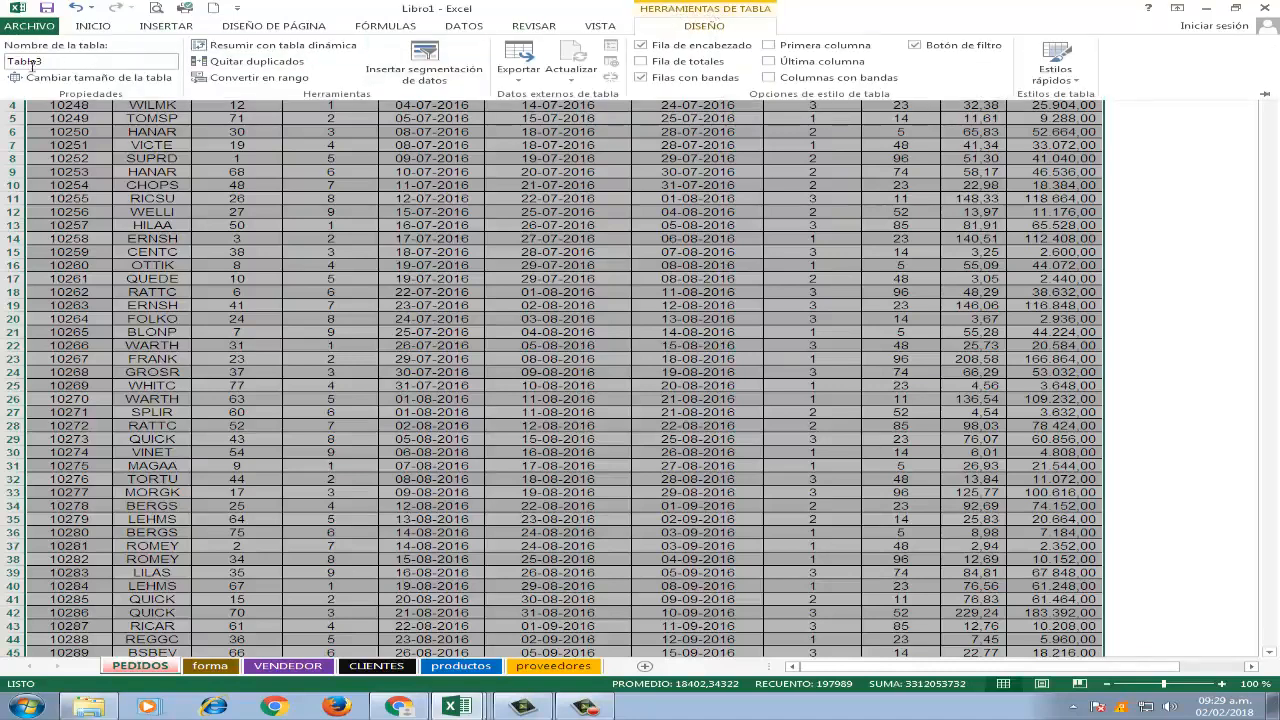
pyautogui.click(107, 63)
pyautogui.write('pedid')
pyautogui.write('os')
pyautogui.press('Return')
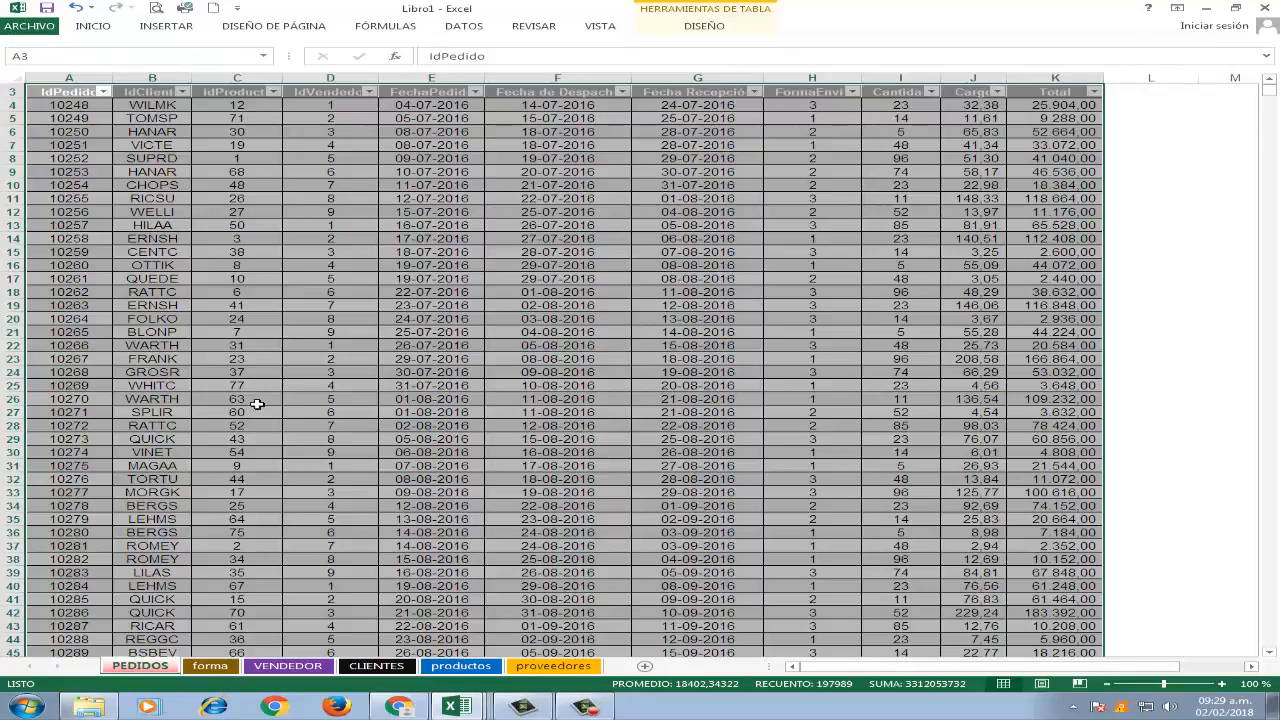
# Convert the shipping method list A3:B6 on the forma sheet into a table with headers.
pyautogui.click(210, 666)
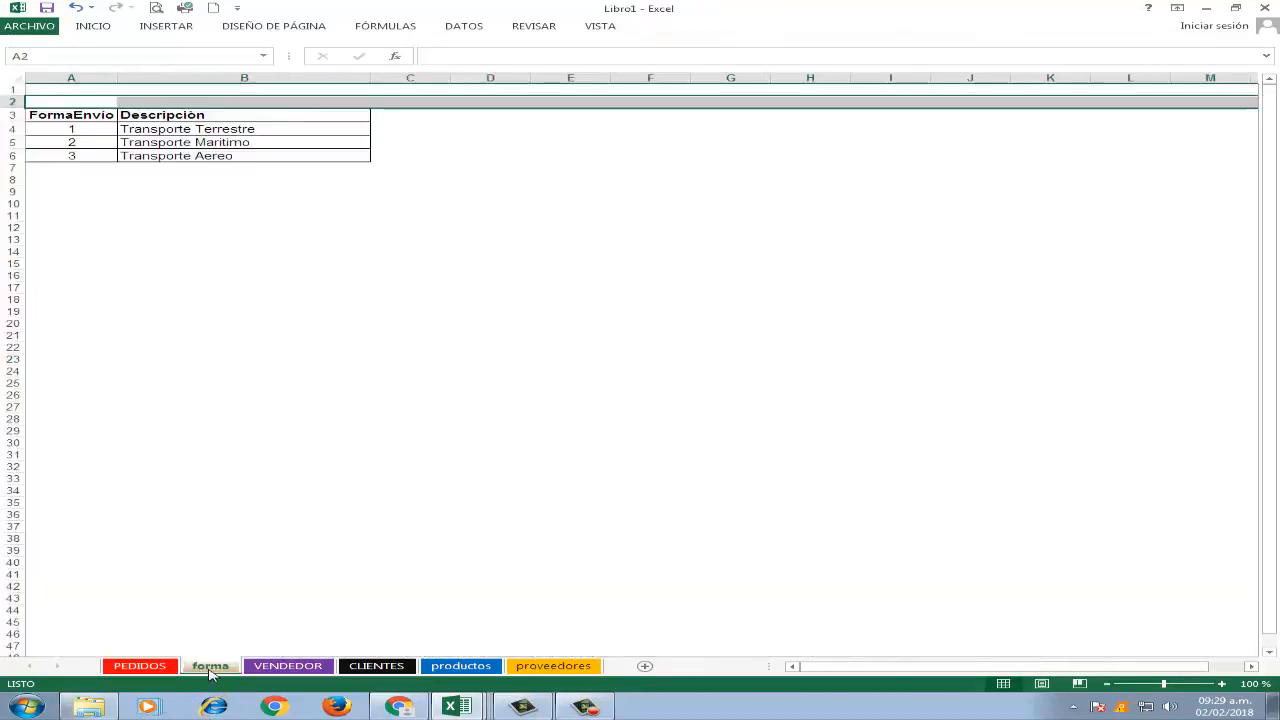
pyautogui.click(262, 142)
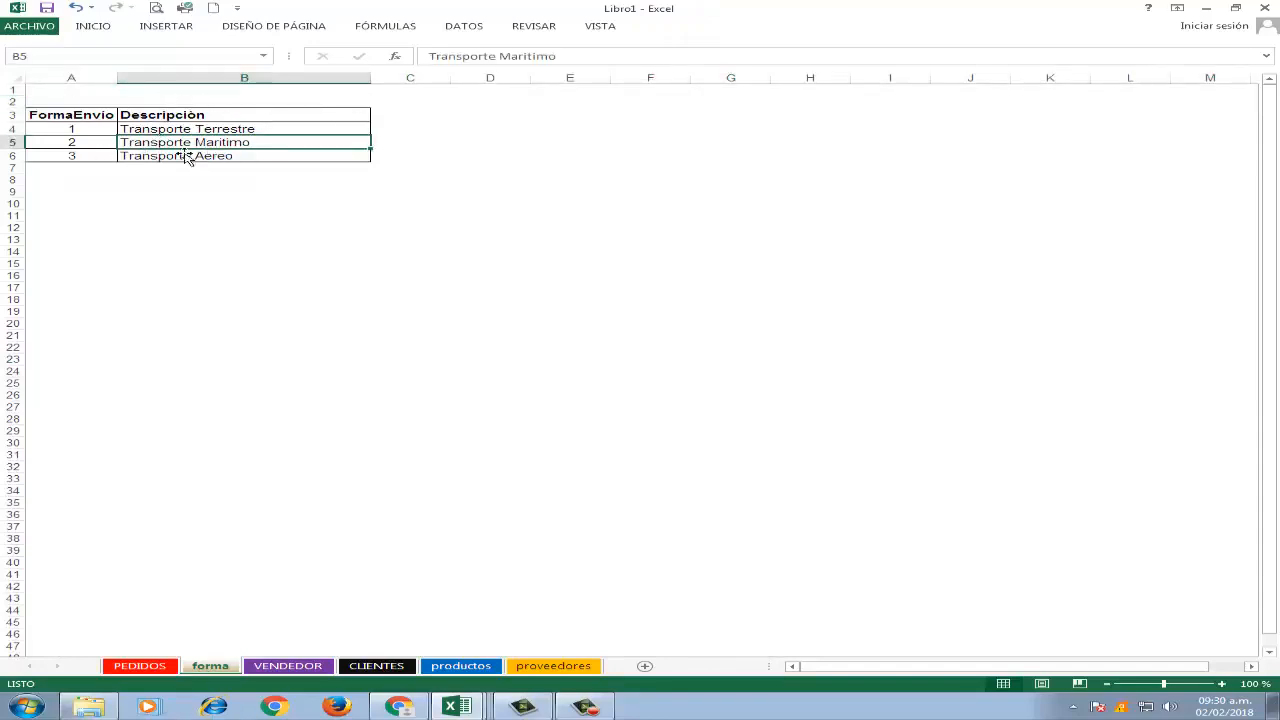
pyautogui.click(166, 26)
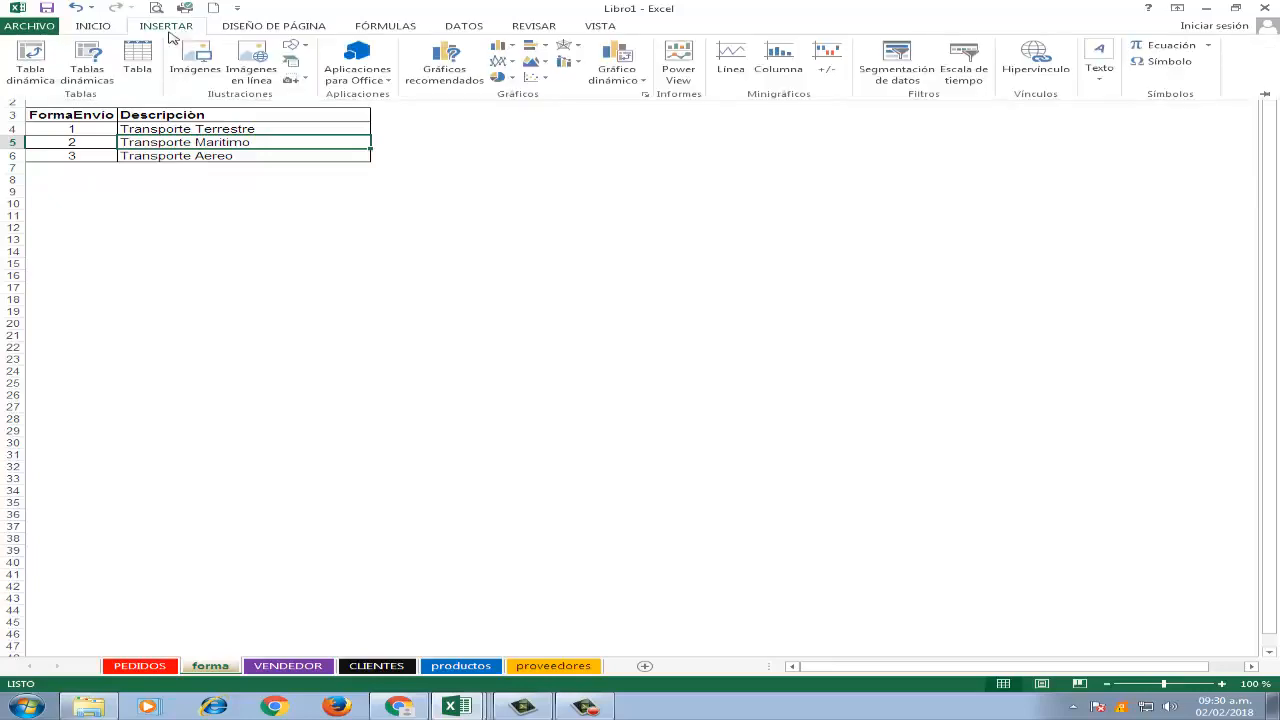
pyautogui.click(134, 57)
pyautogui.click(694, 368)
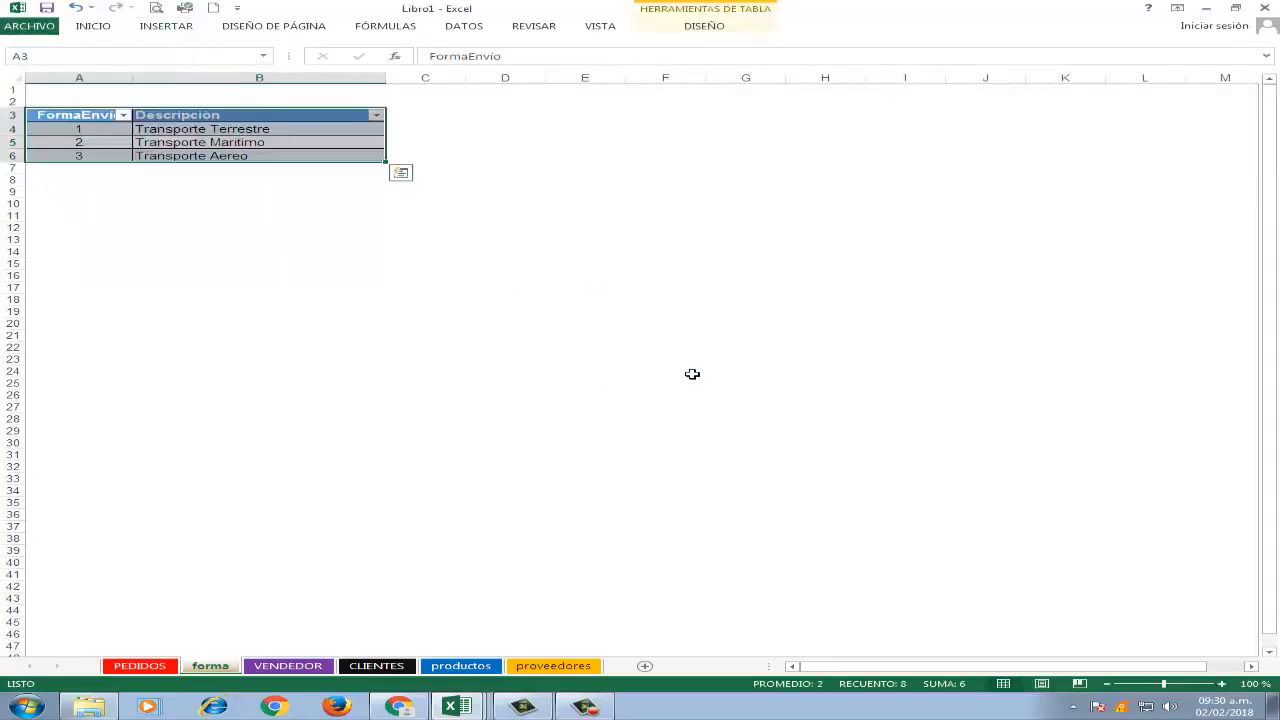
# Name the shipping methods table forma.
pyautogui.click(690, 14)
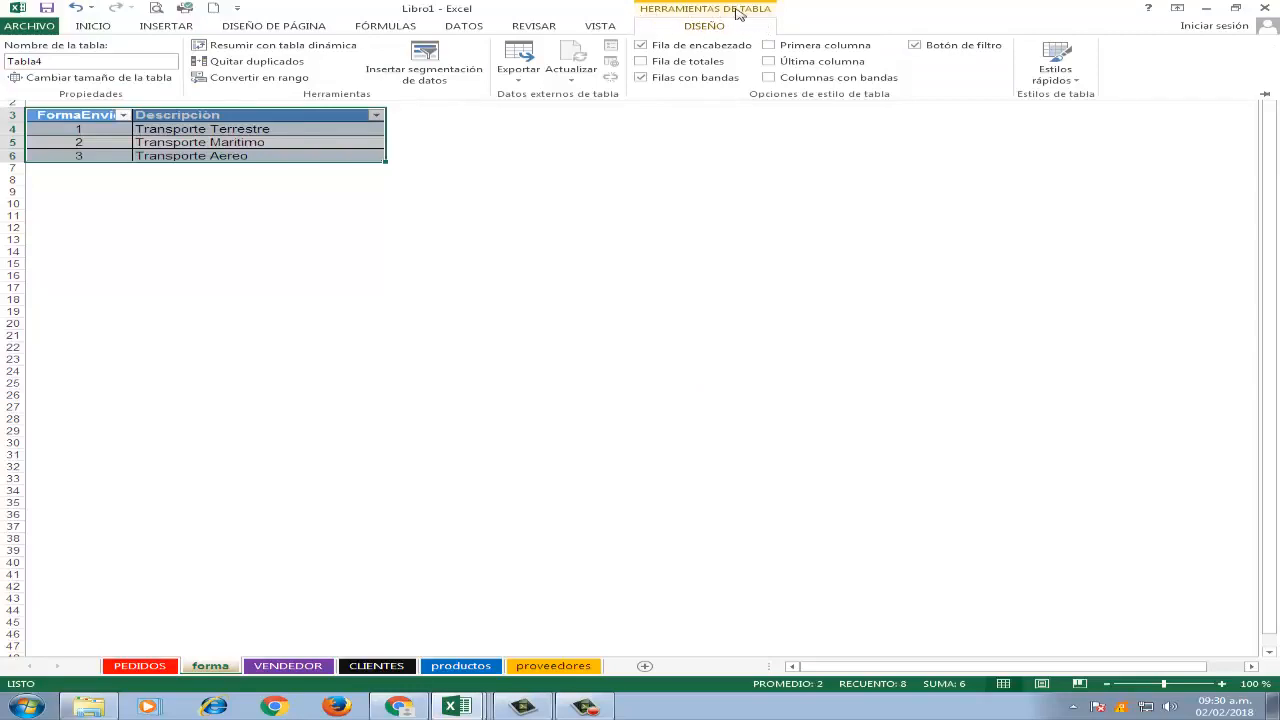
pyautogui.click(104, 64)
pyautogui.write('formas')
pyautogui.press('Return')
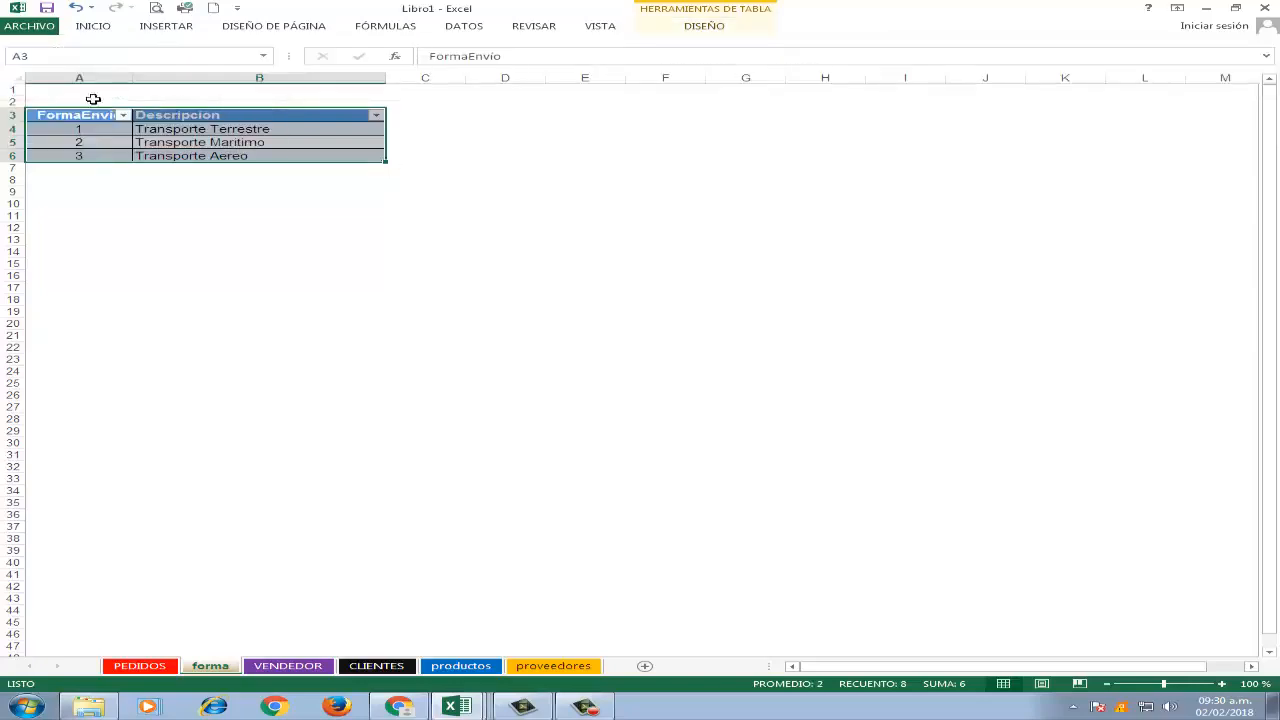
# Convert the seller list A3:S12 on the VENDEDOR sheet into a table with headers.
pyautogui.click(305, 665)
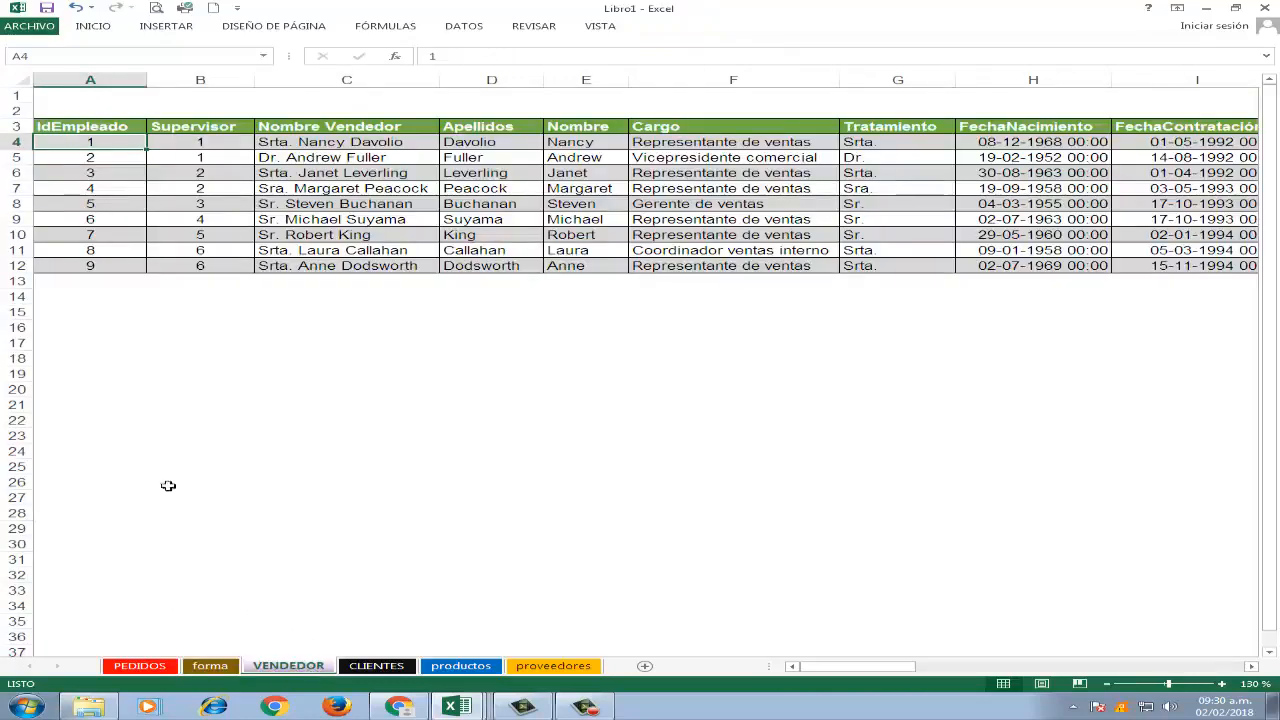
pyautogui.click(436, 205)
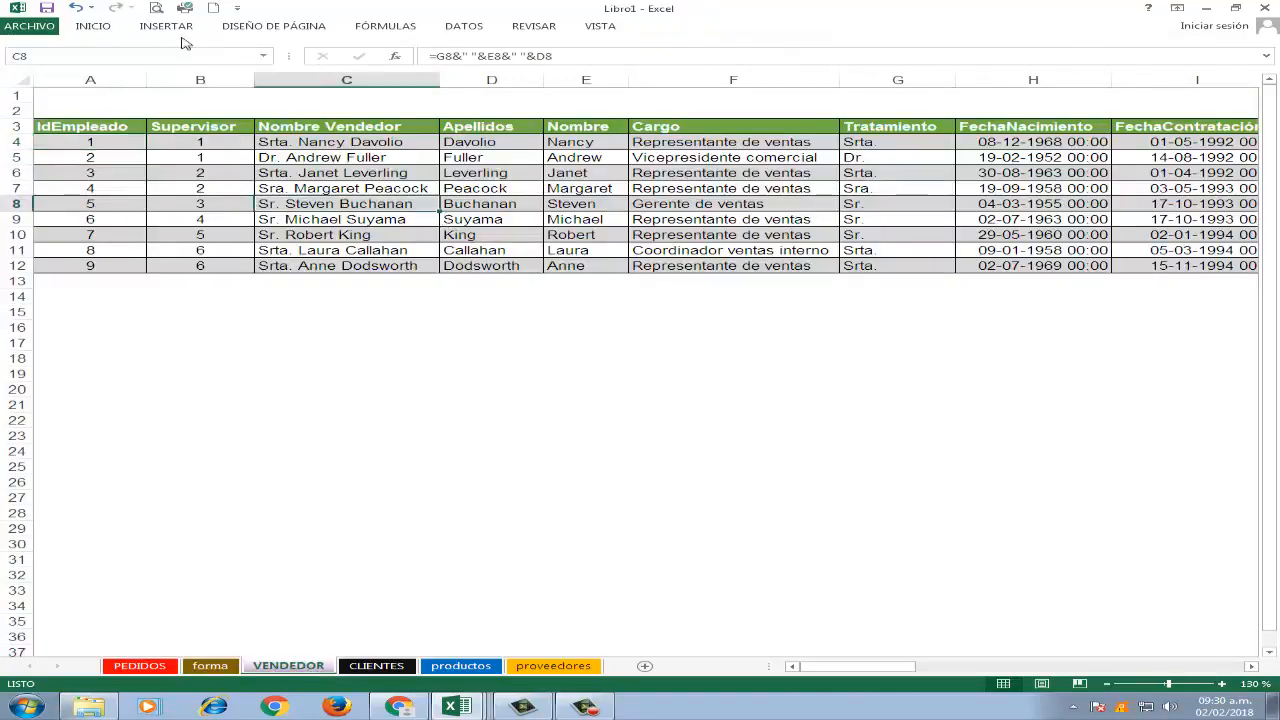
pyautogui.click(166, 26)
pyautogui.click(137, 55)
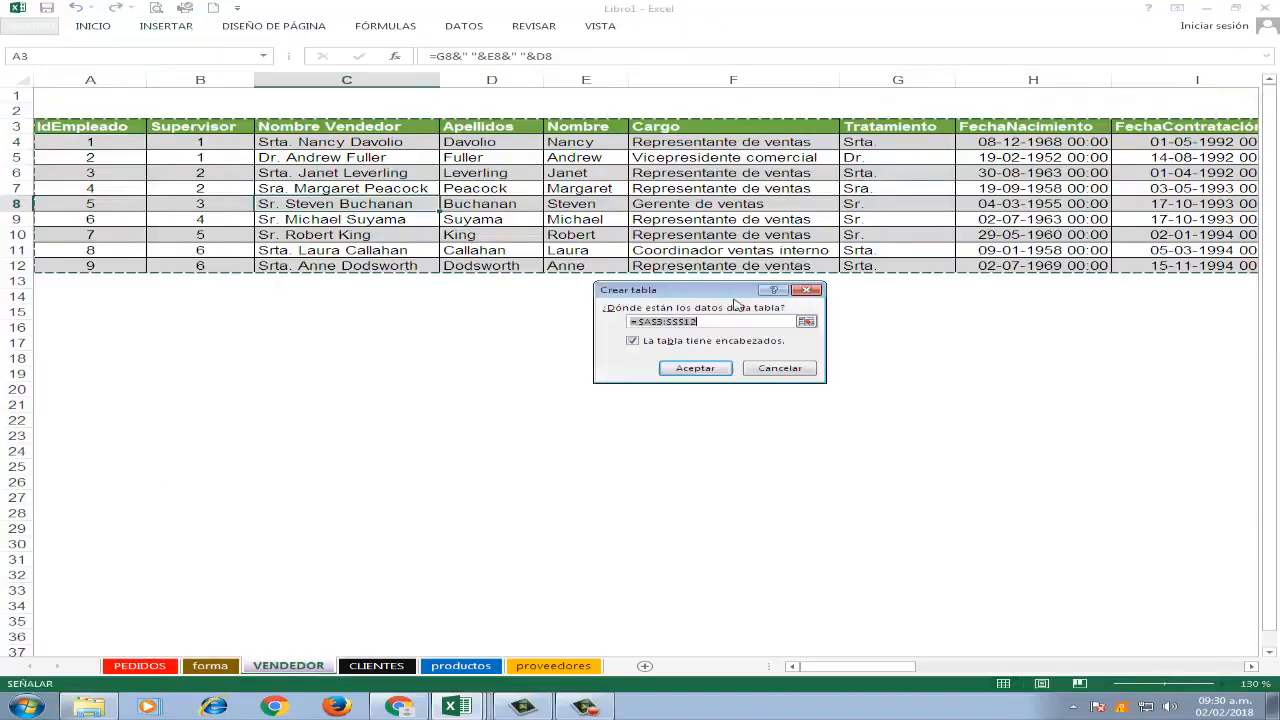
pyautogui.click(695, 368)
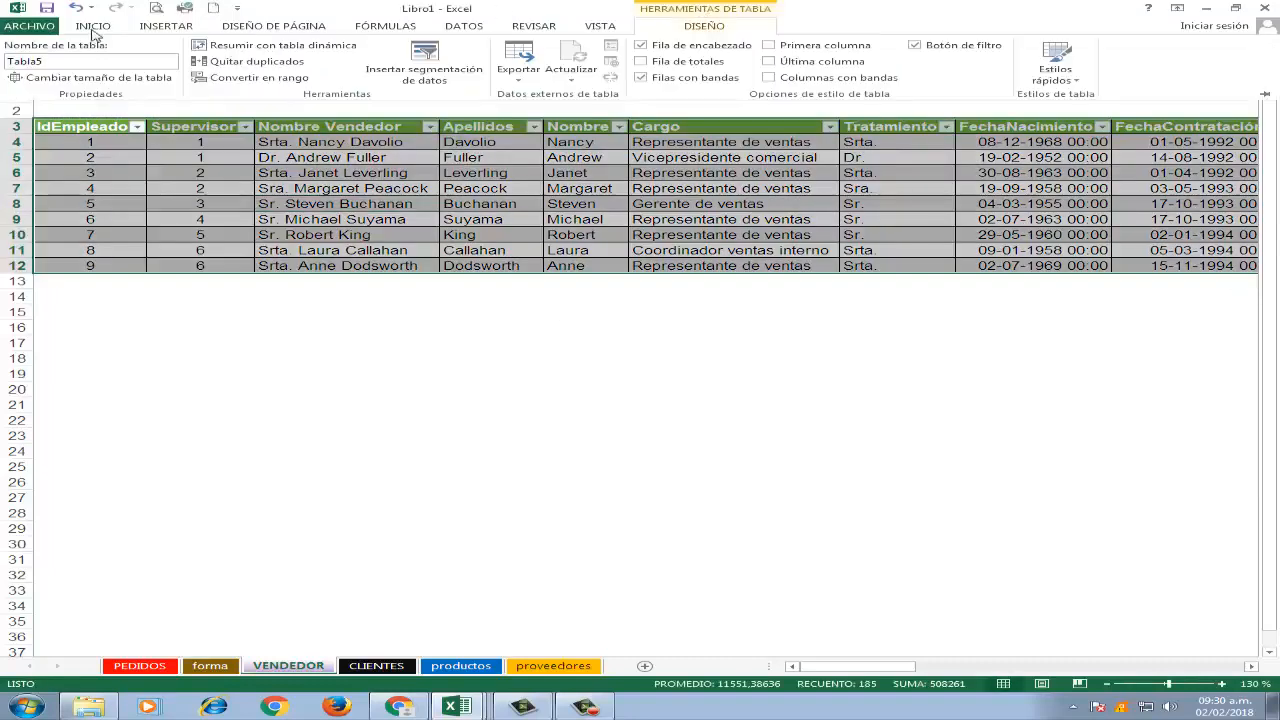
# Name the sellers table vendedor.
pyautogui.click(109, 62)
pyautogui.write('vendedore')
pyautogui.press('Return')
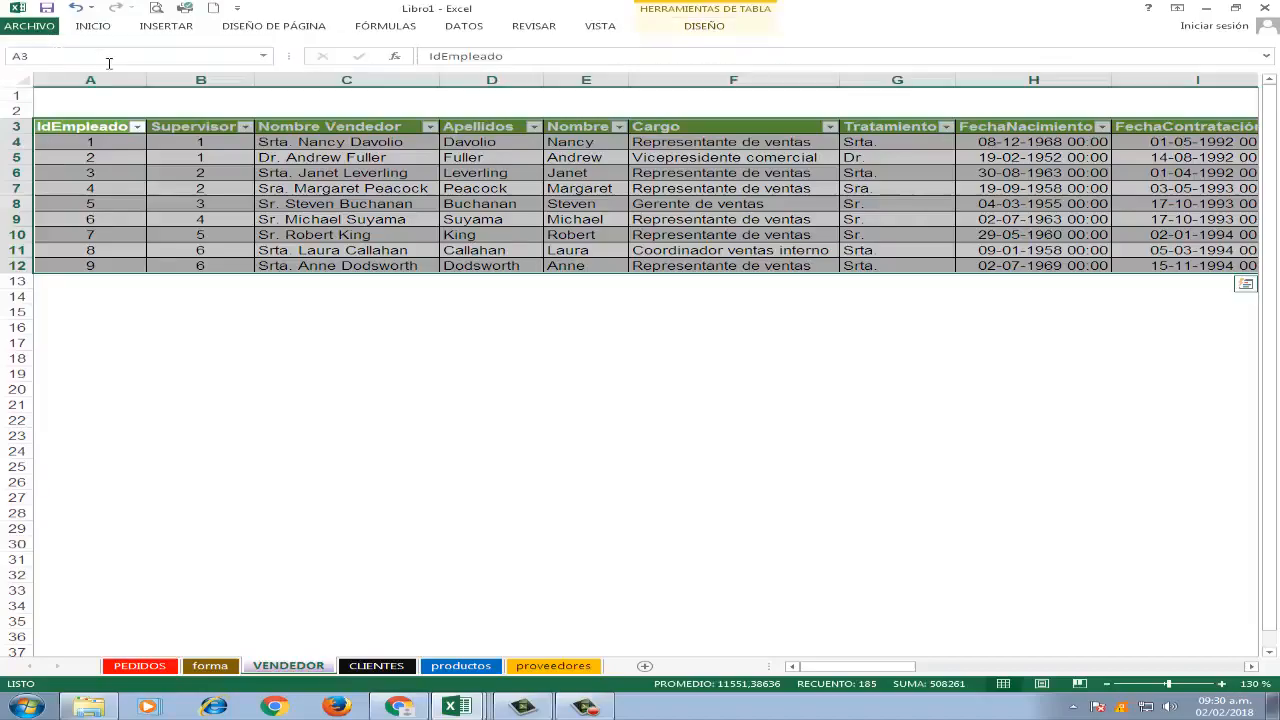
# Convert the customer list starting at IdCliente in A3 of the CLIENTES sheet into a table with headers.
pyautogui.click(378, 666)
pyautogui.click(486, 220)
pyautogui.scroll(12, 560, 240)
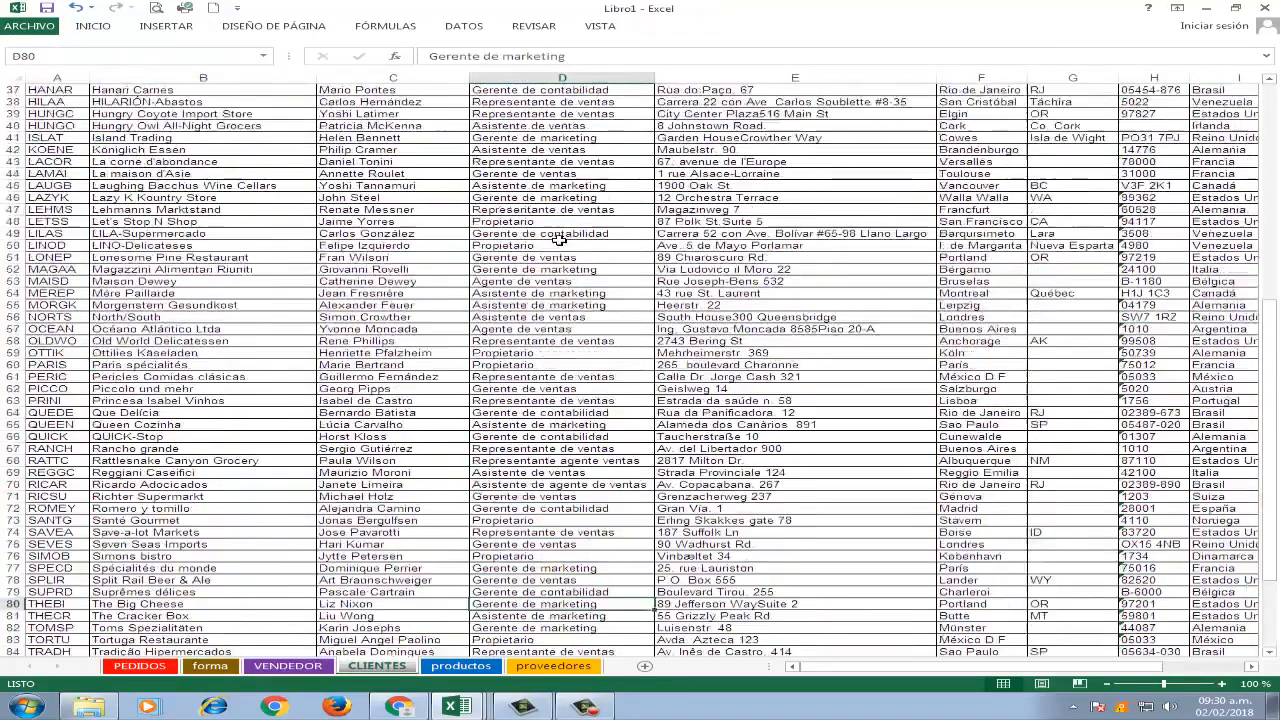
pyautogui.scroll(2, 555, 245)
pyautogui.click(372, 246)
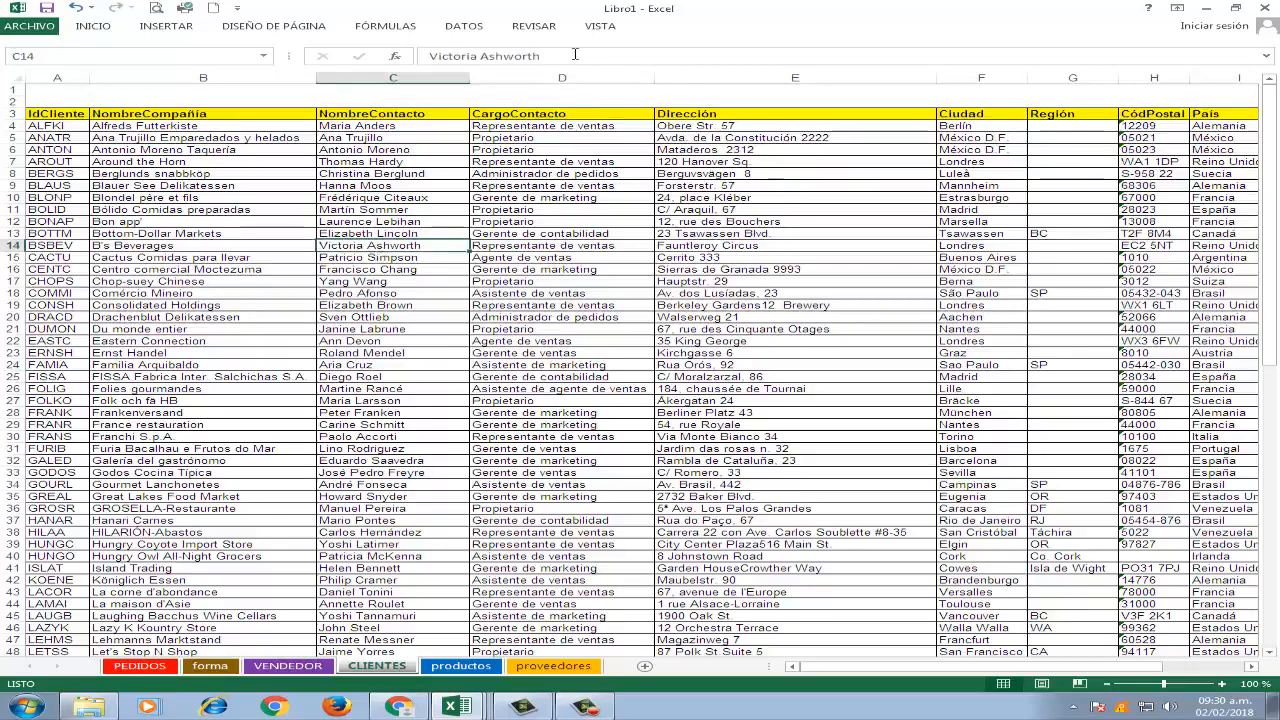
pyautogui.click(166, 26)
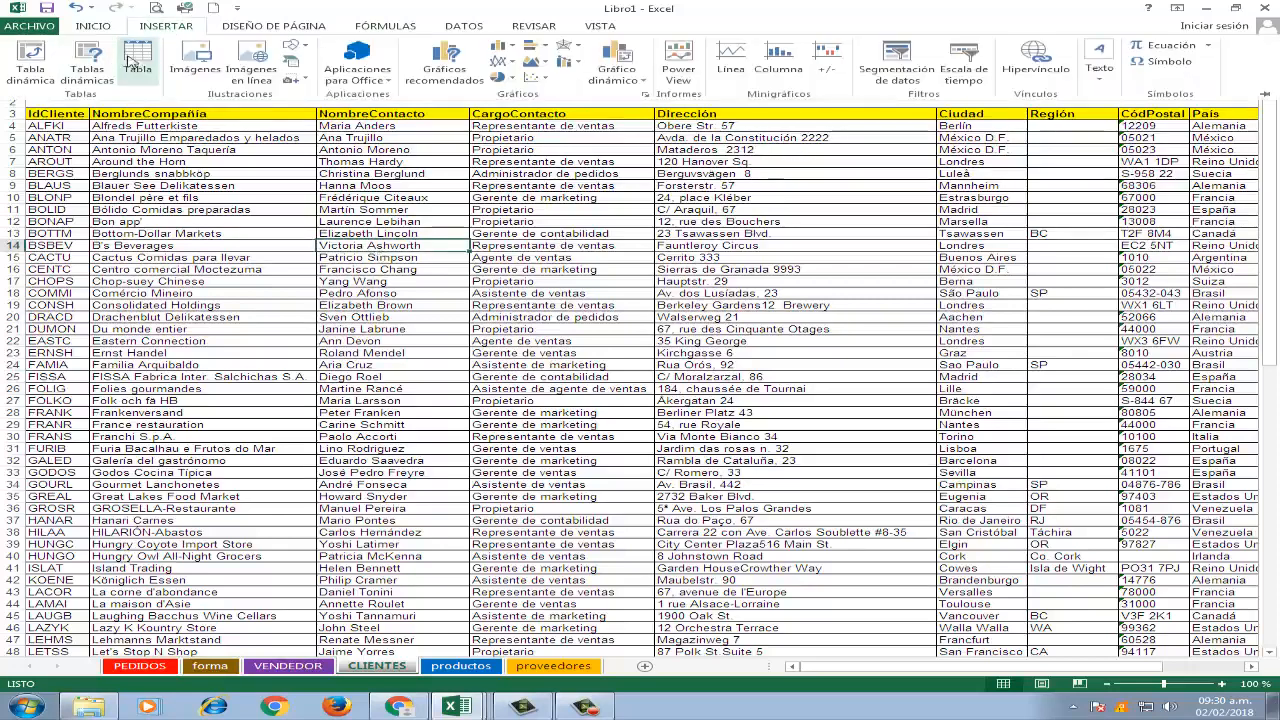
pyautogui.click(130, 55)
pyautogui.click(695, 368)
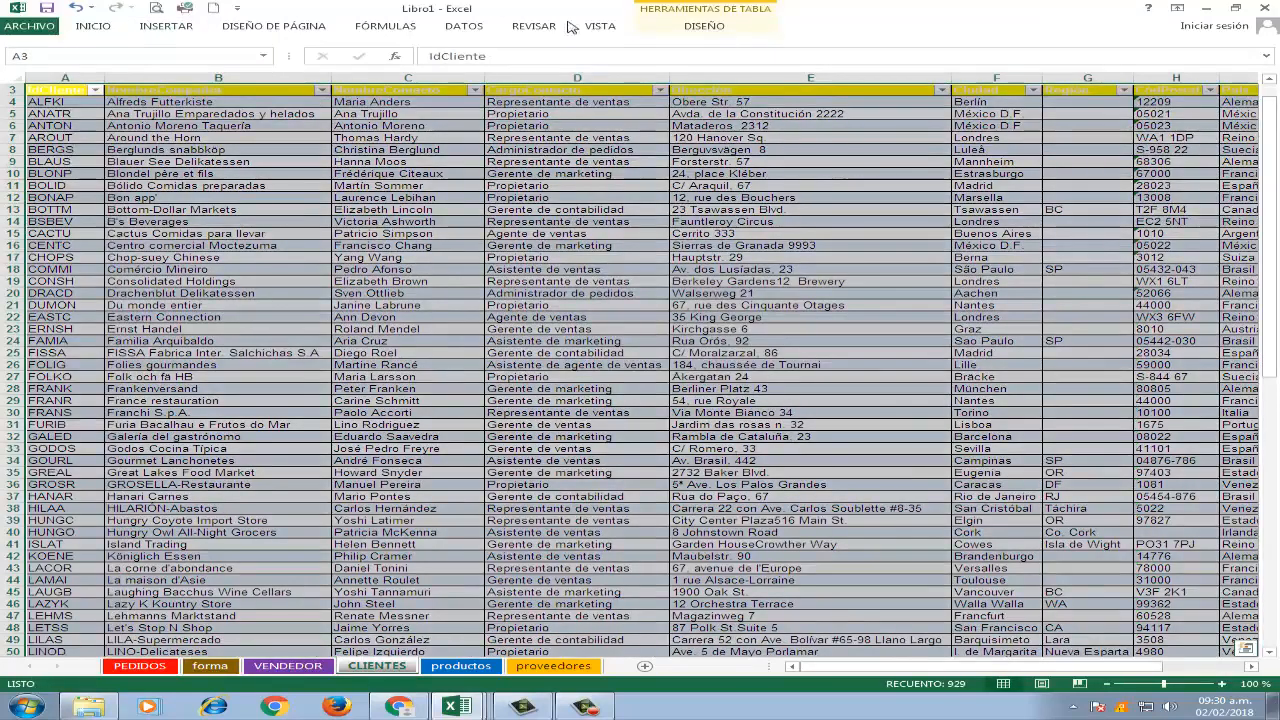
# Name the customers table clientes.
pyautogui.click(705, 24)
pyautogui.click(96, 66)
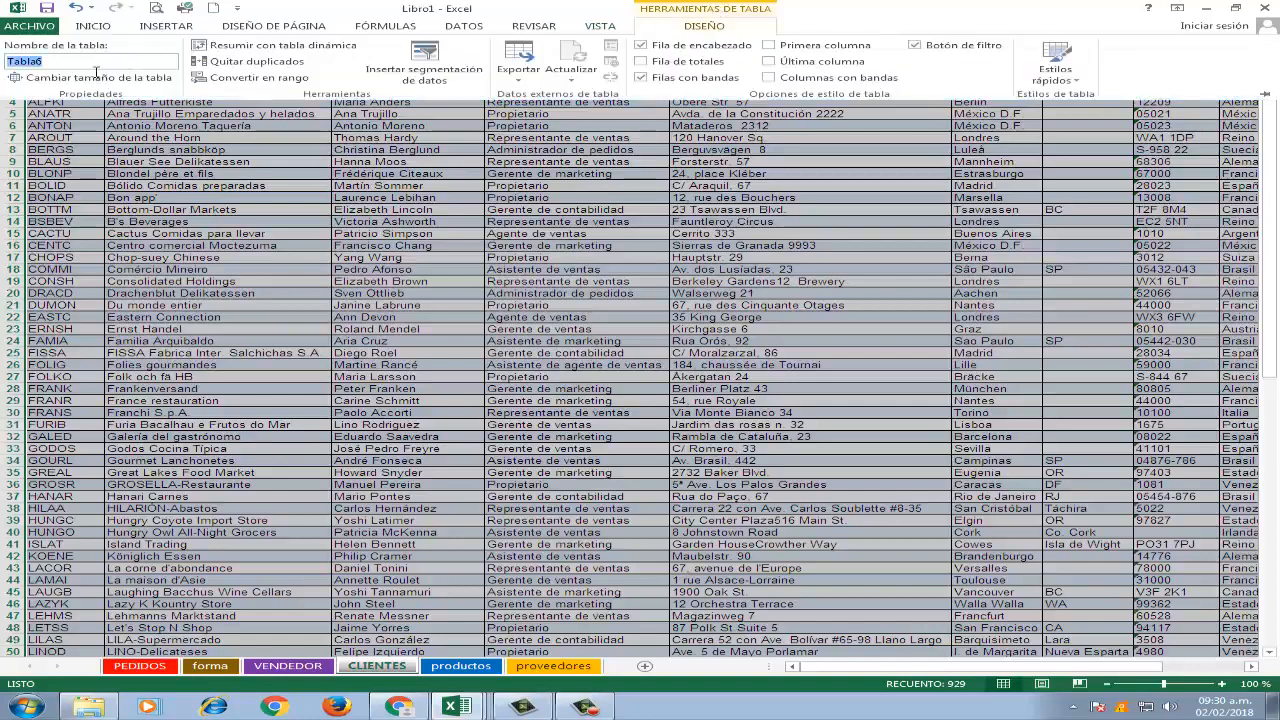
pyautogui.write('clientes')
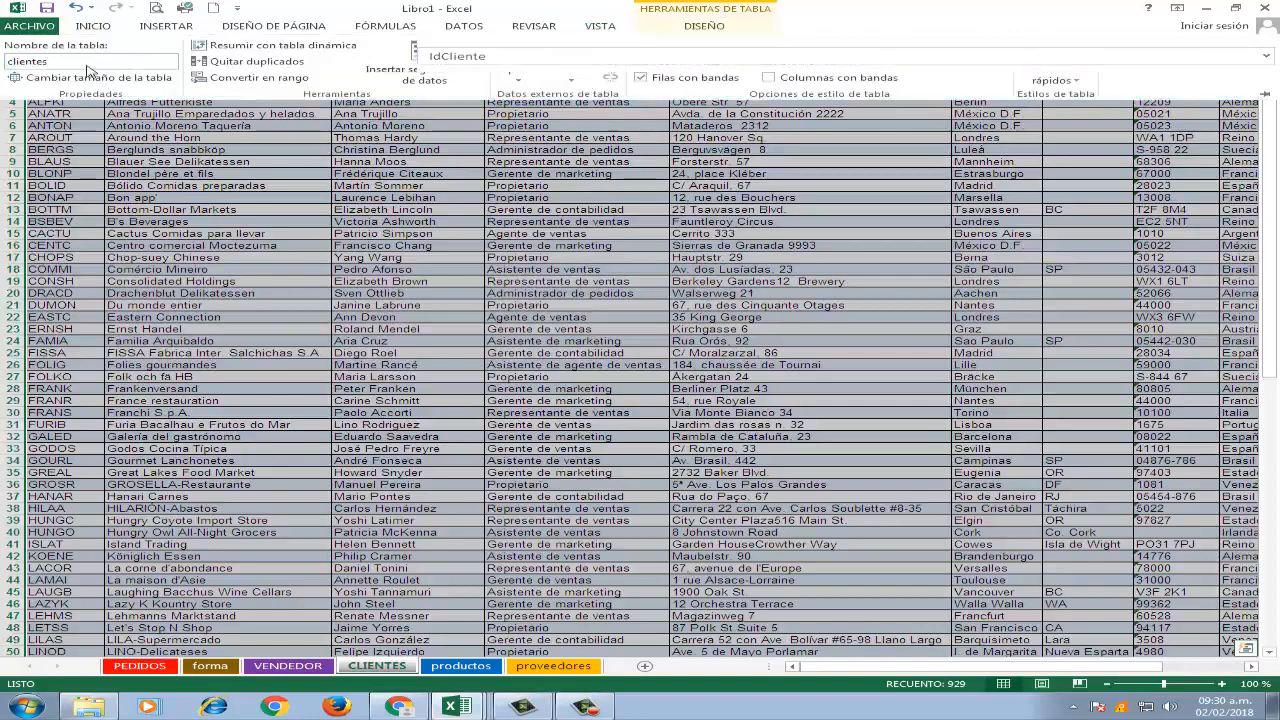
pyautogui.press('Return')
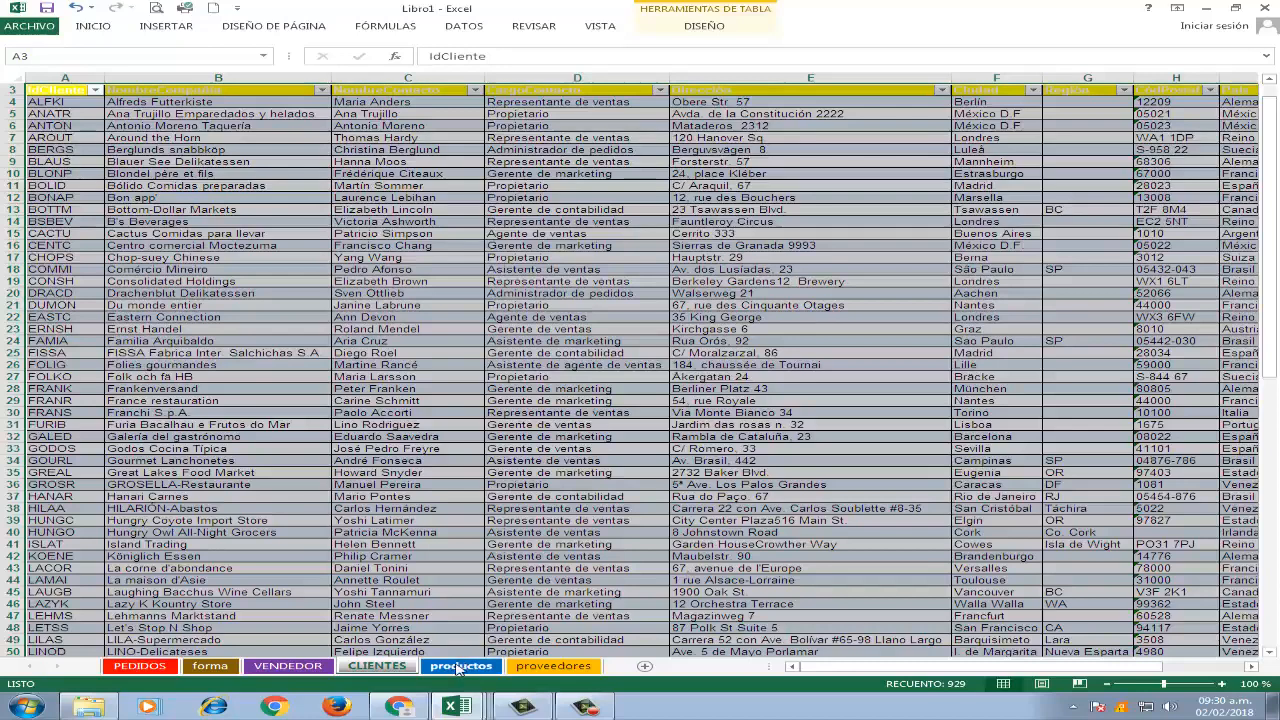
# Convert the product list A3:J80 on the productos sheet into a table with headers.
pyautogui.click(460, 666)
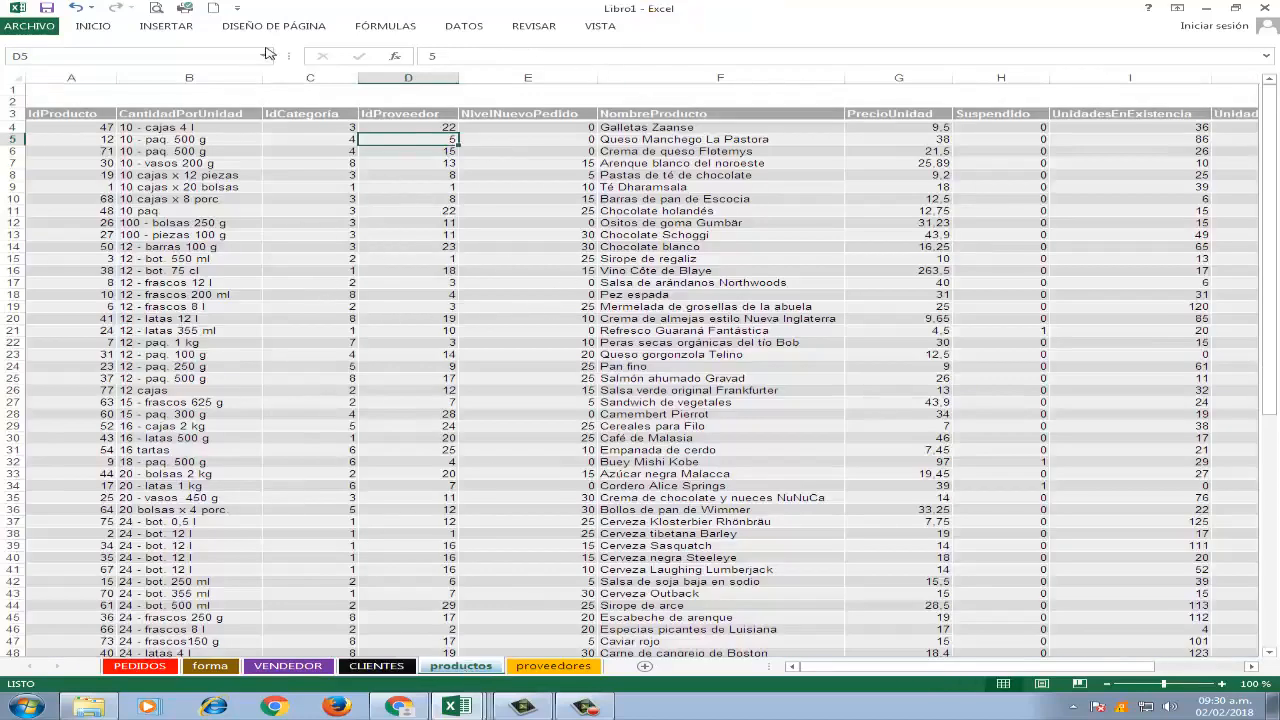
pyautogui.click(163, 27)
pyautogui.click(134, 53)
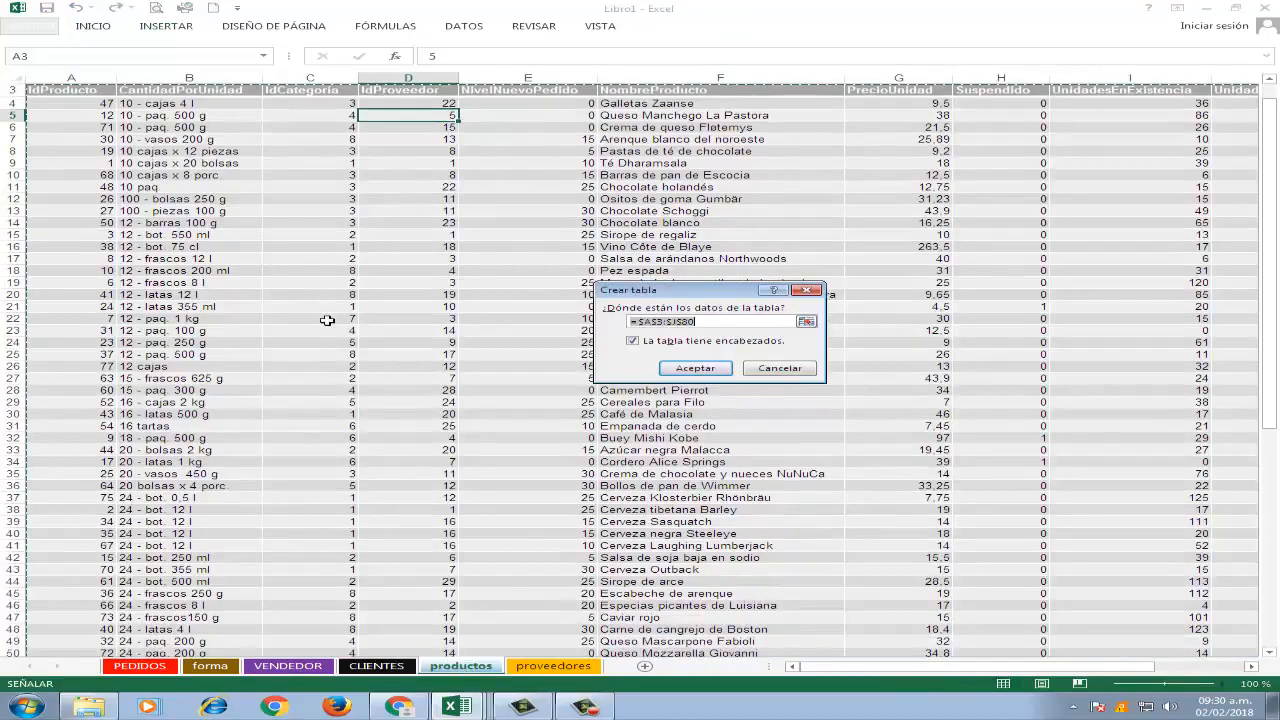
pyautogui.click(700, 377)
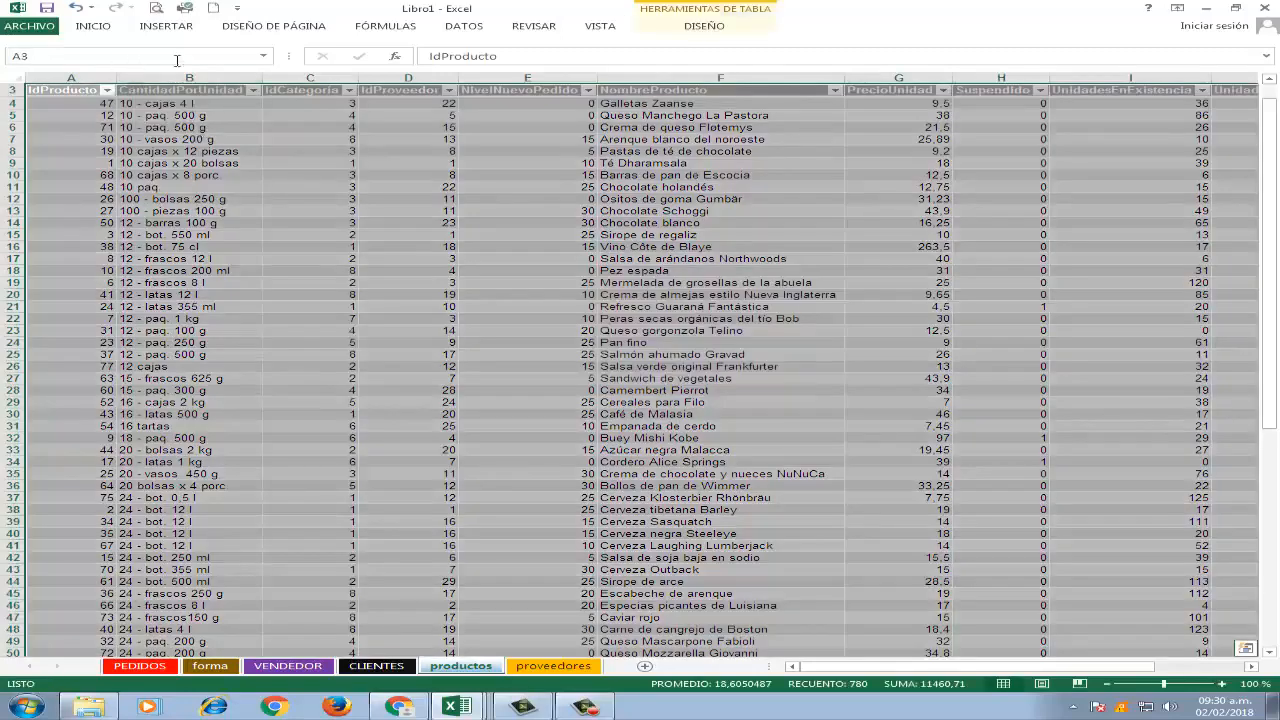
# Name the products table producto.
pyautogui.click(670, 14)
pyautogui.click(162, 66)
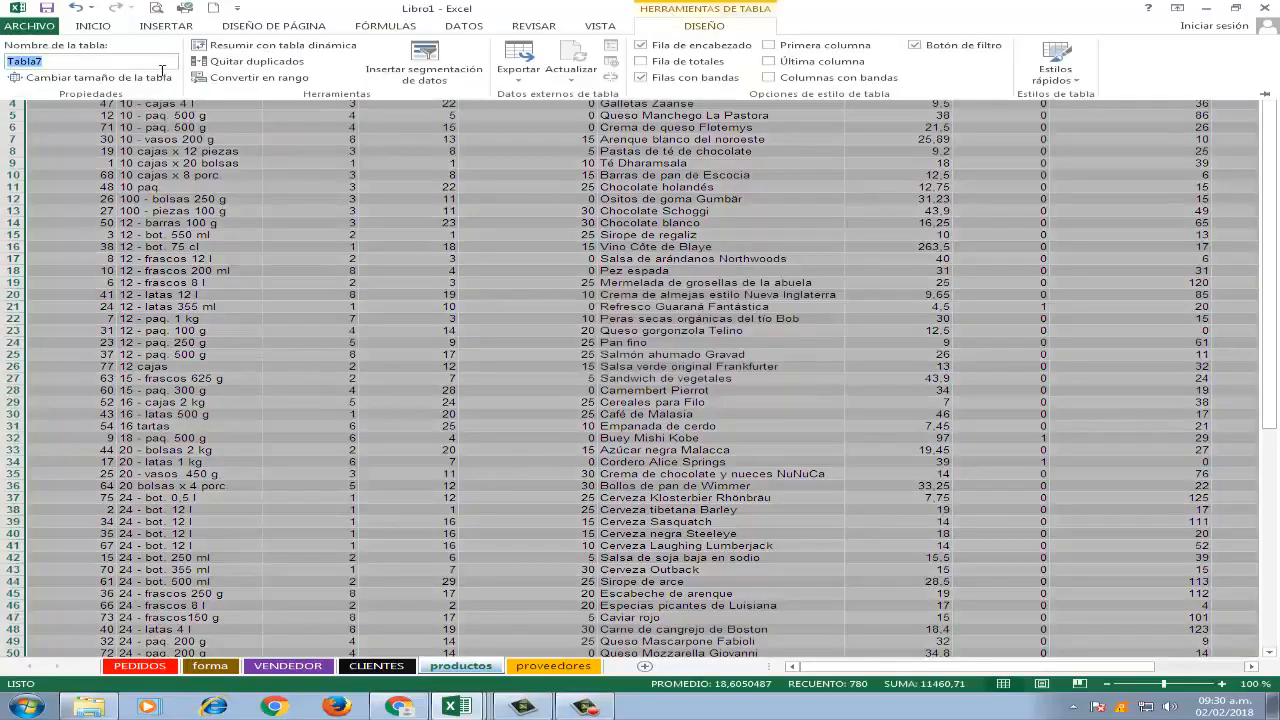
pyautogui.write('productos')
pyautogui.press('Return')
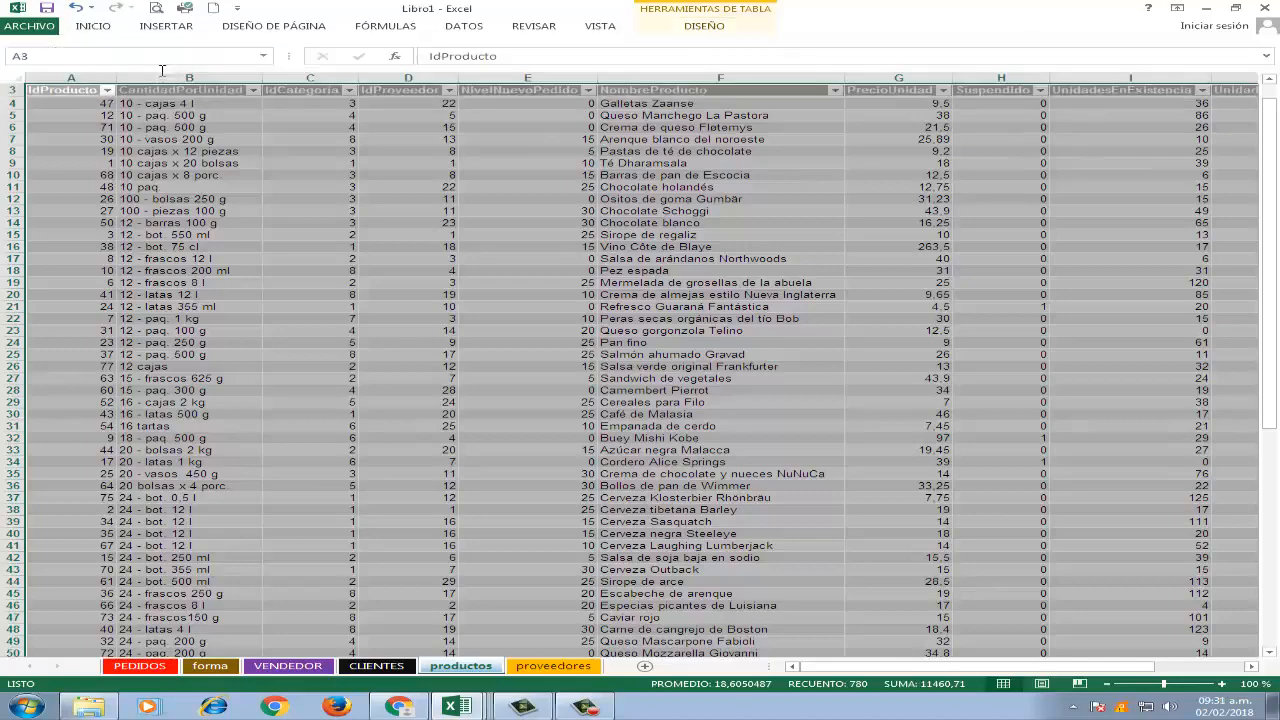
# Convert the supplier list A3:L32 on the proveedores sheet into a table with headers.
pyautogui.click(552, 666)
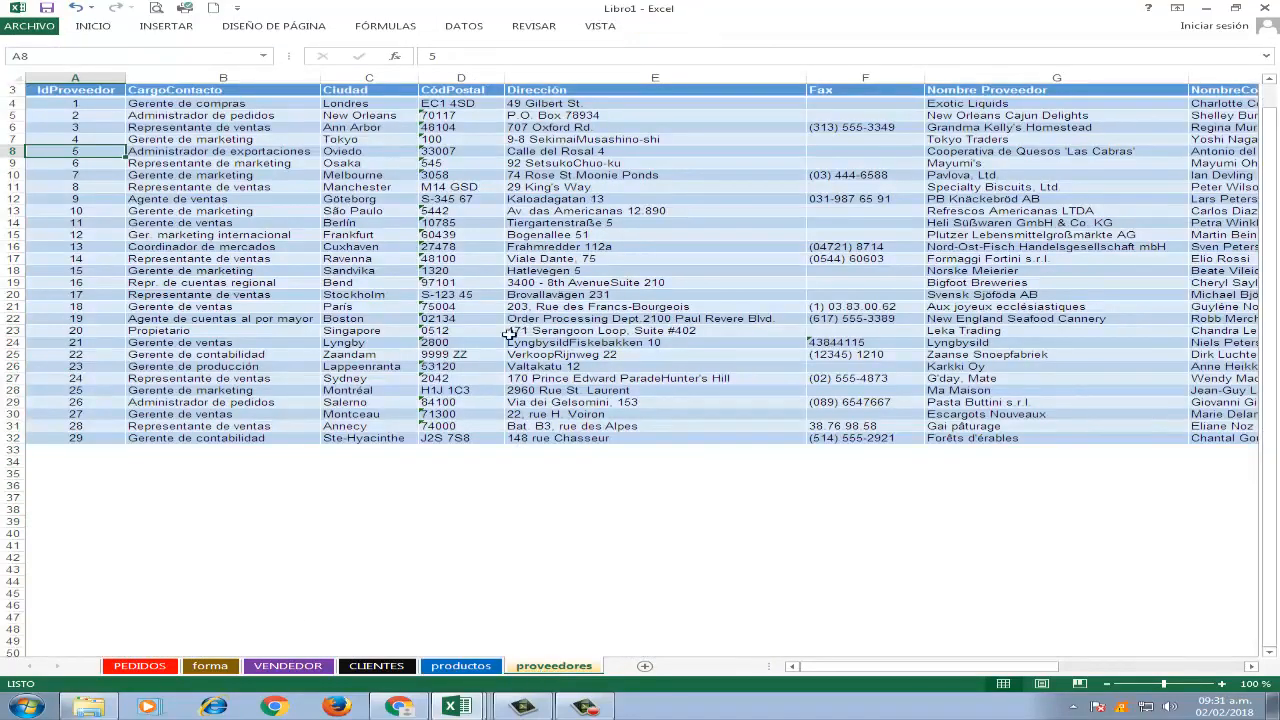
pyautogui.scroll(1, 597, 188)
pyautogui.click(516, 225)
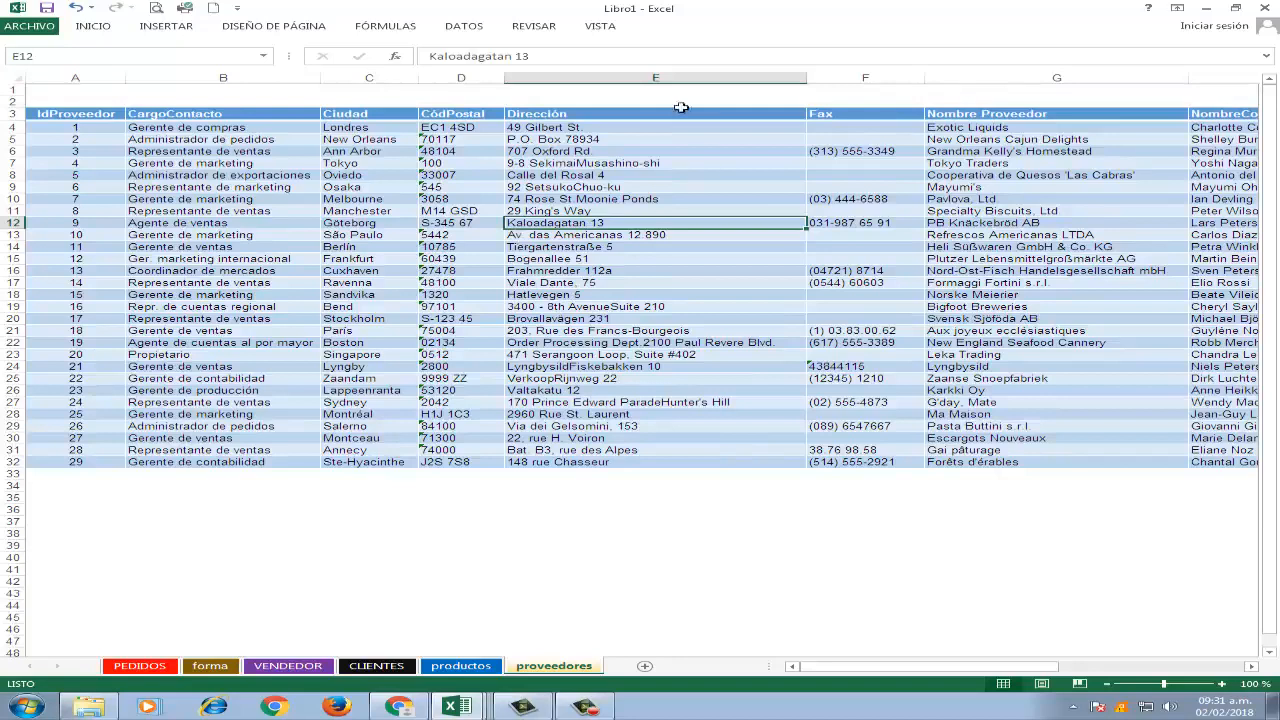
pyautogui.click(476, 30)
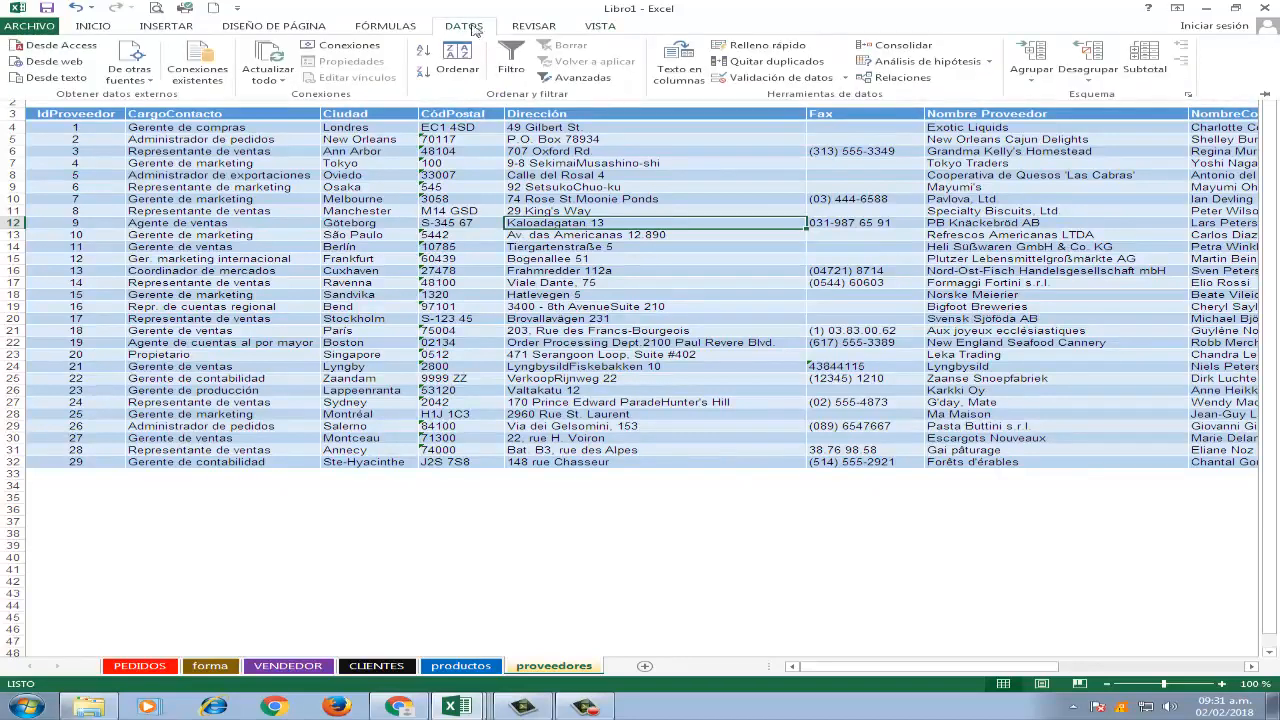
pyautogui.click(166, 26)
pyautogui.click(140, 65)
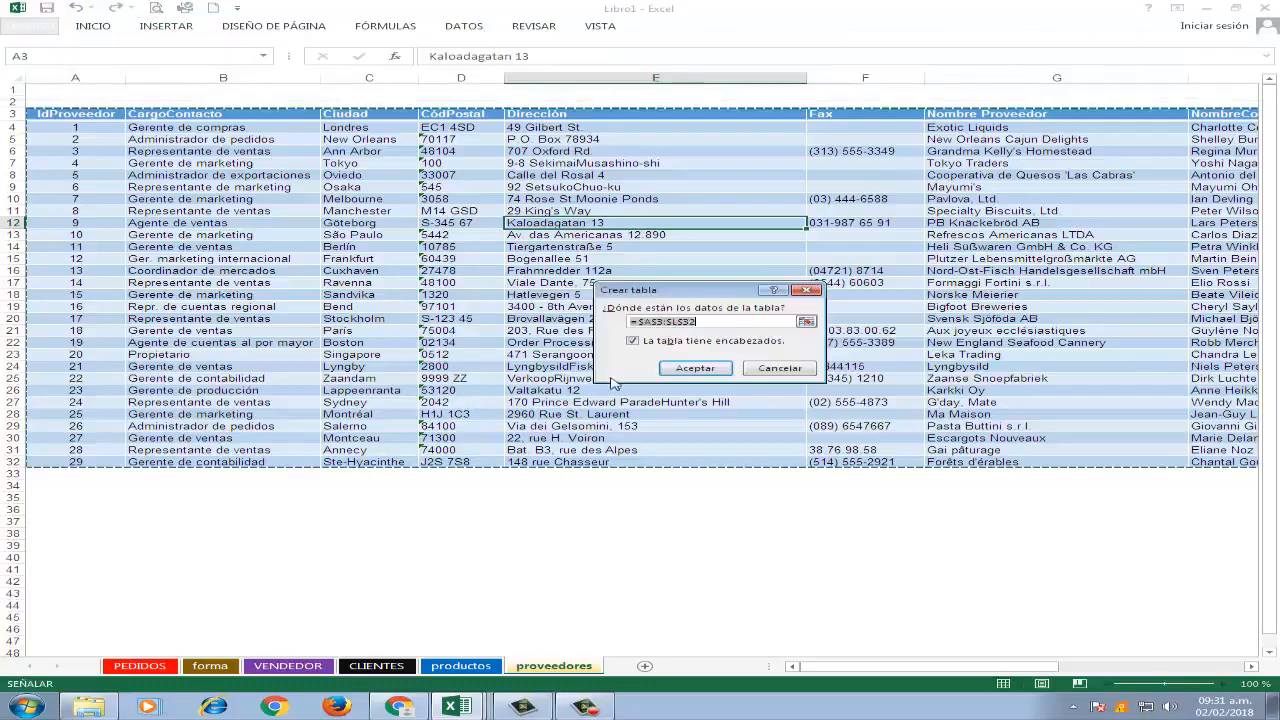
pyautogui.click(725, 374)
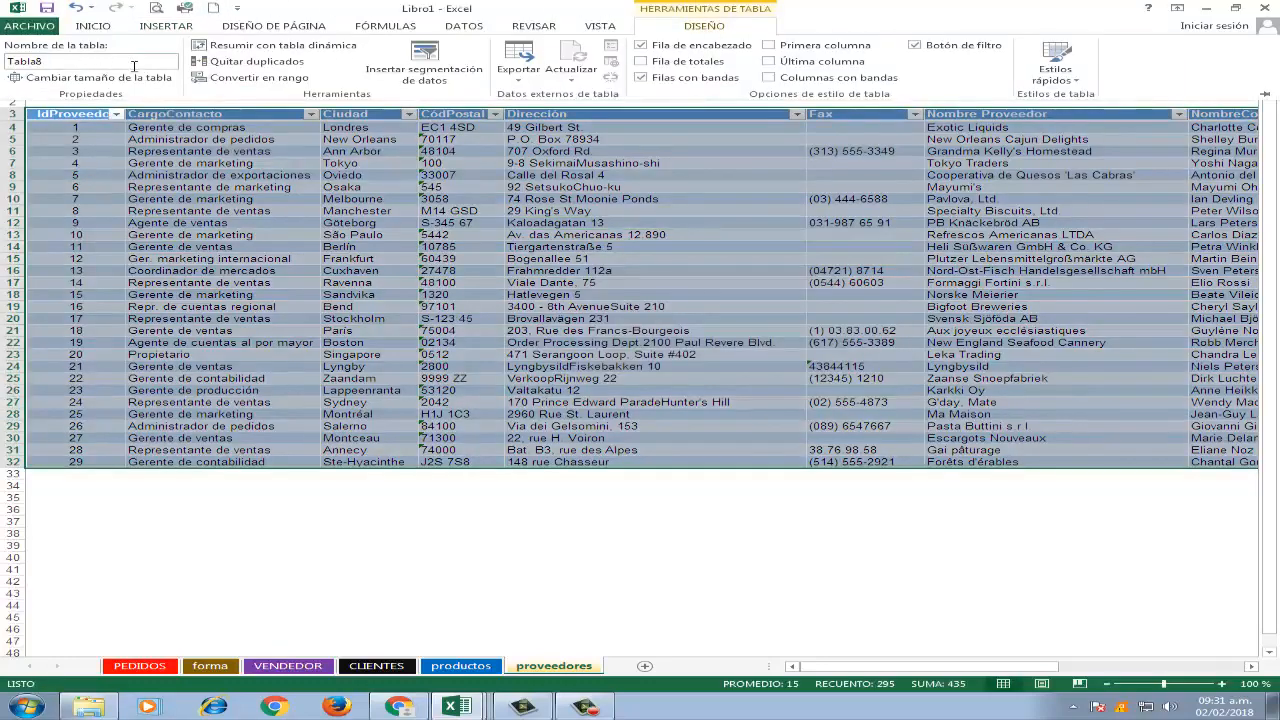
# Try to reuse the products table's name for the suppliers table.
pyautogui.click(134, 66)
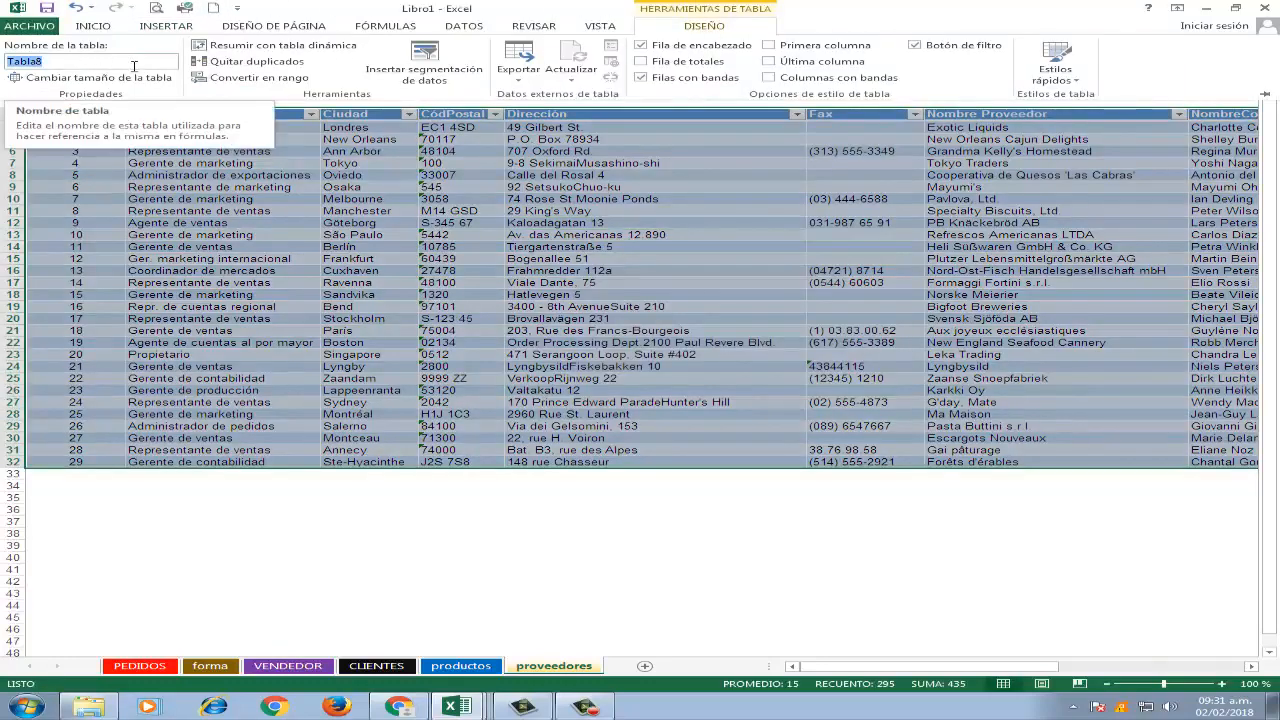
pyautogui.write('productos')
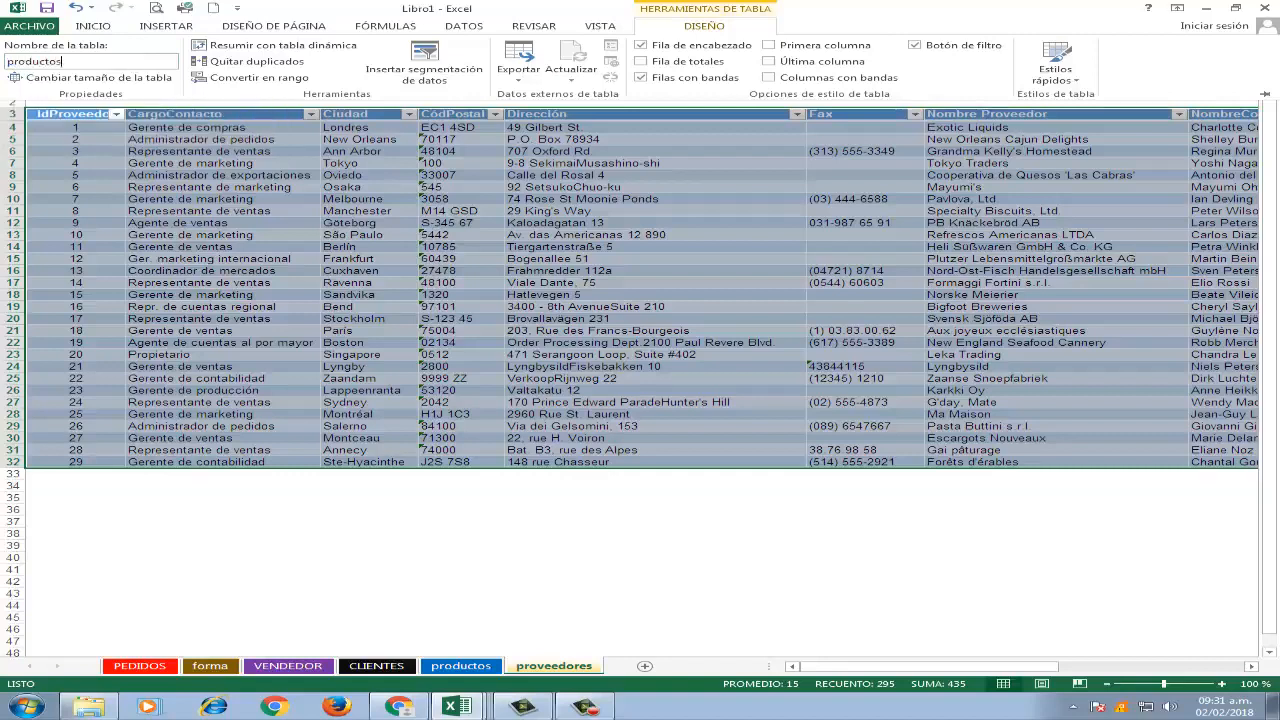
pyautogui.press('Return')
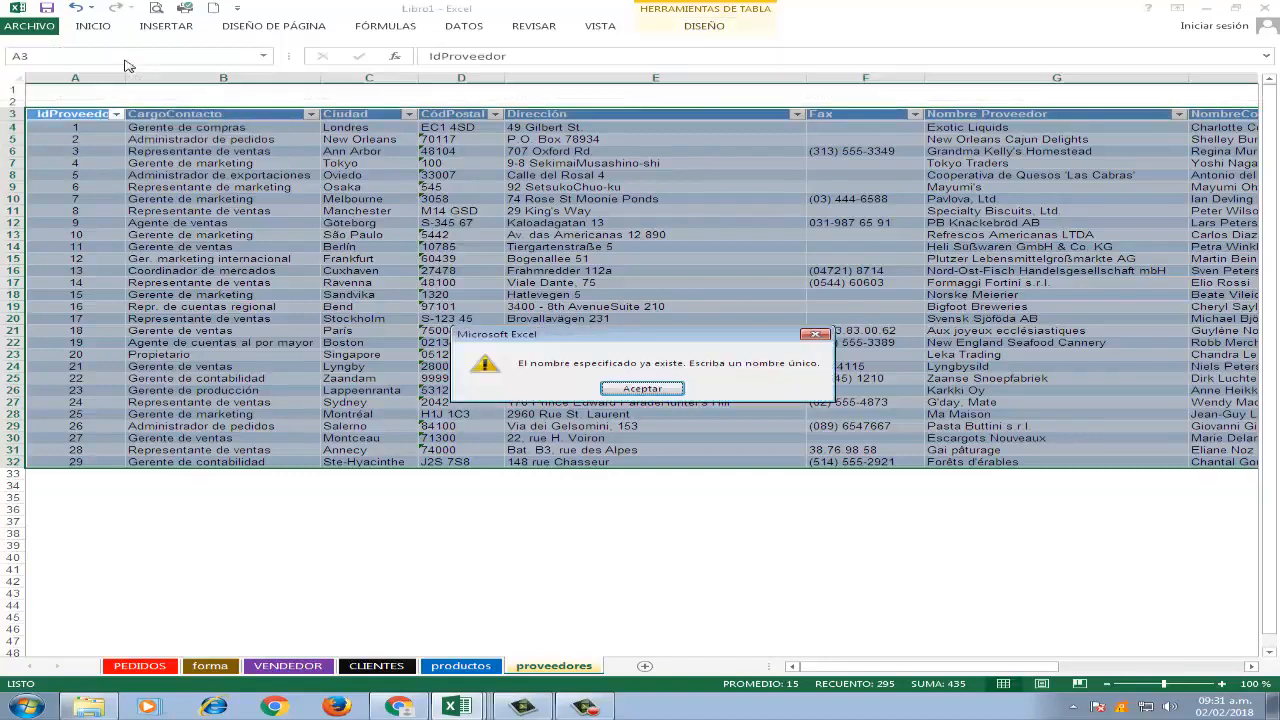
pyautogui.click(664, 385)
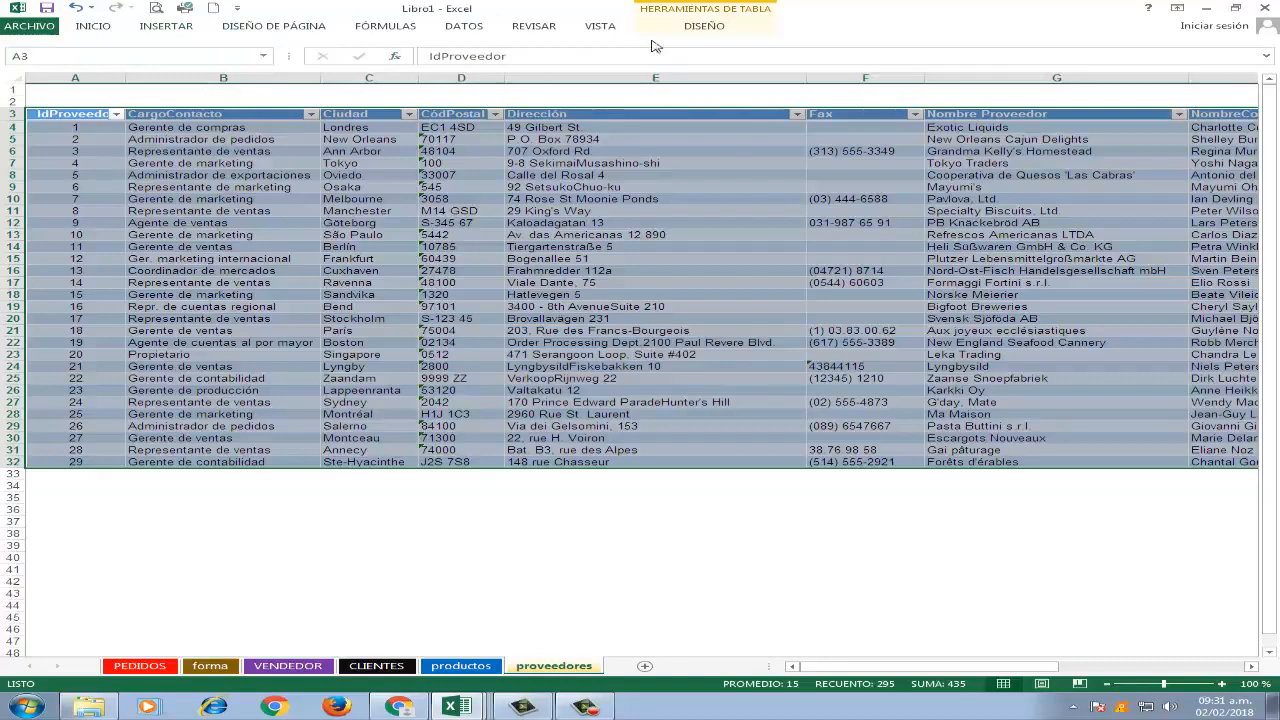
# Name the suppliers table inventario.
pyautogui.click(745, 15)
pyautogui.click(60, 61)
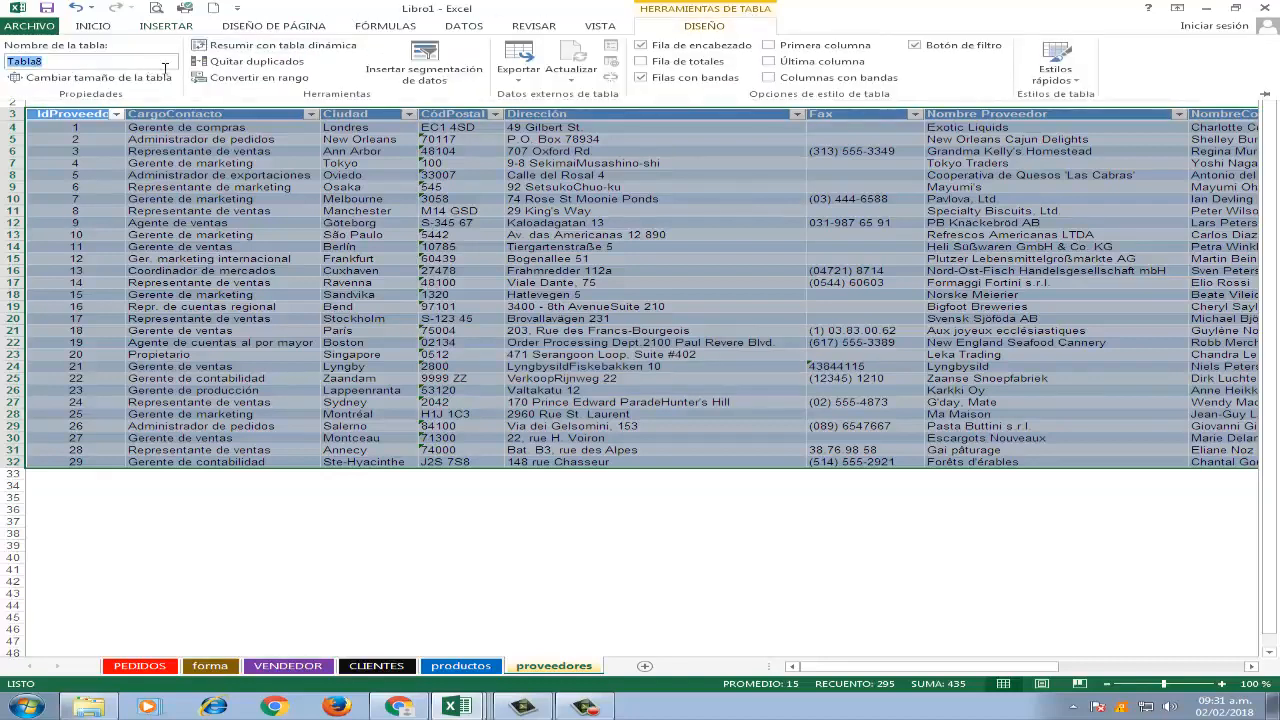
pyautogui.write('pro')
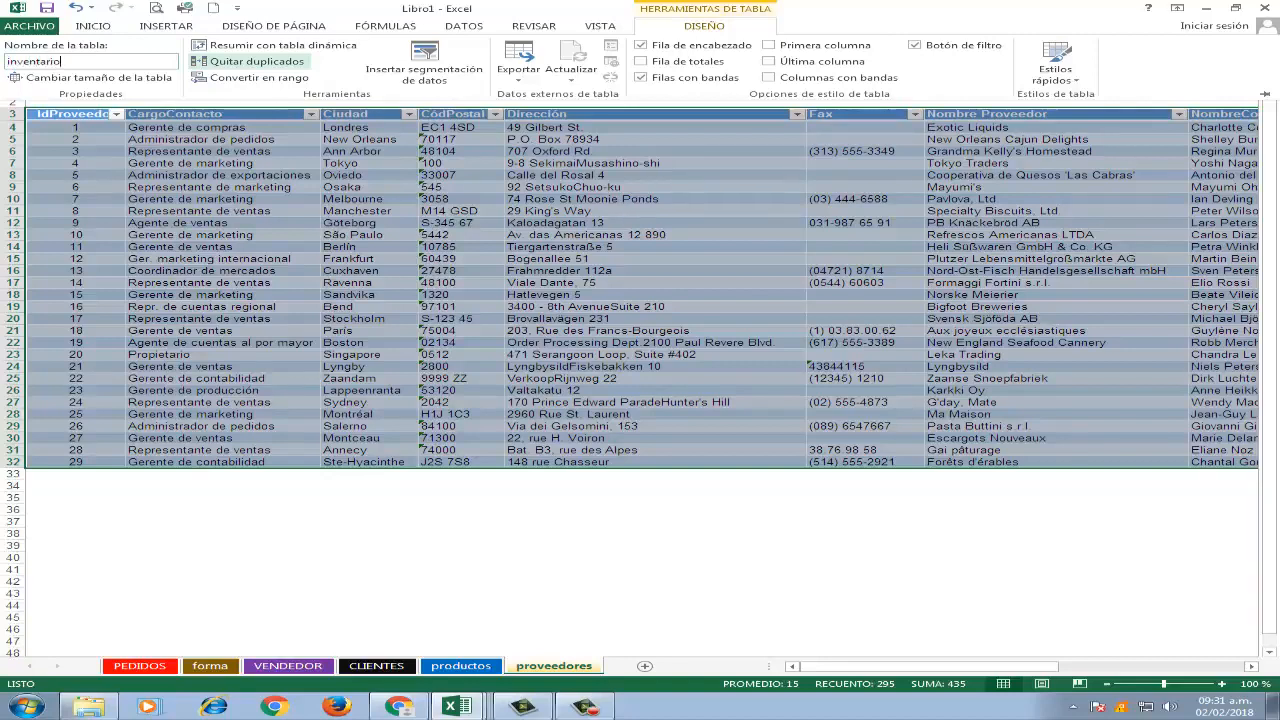
pyautogui.press('Return')
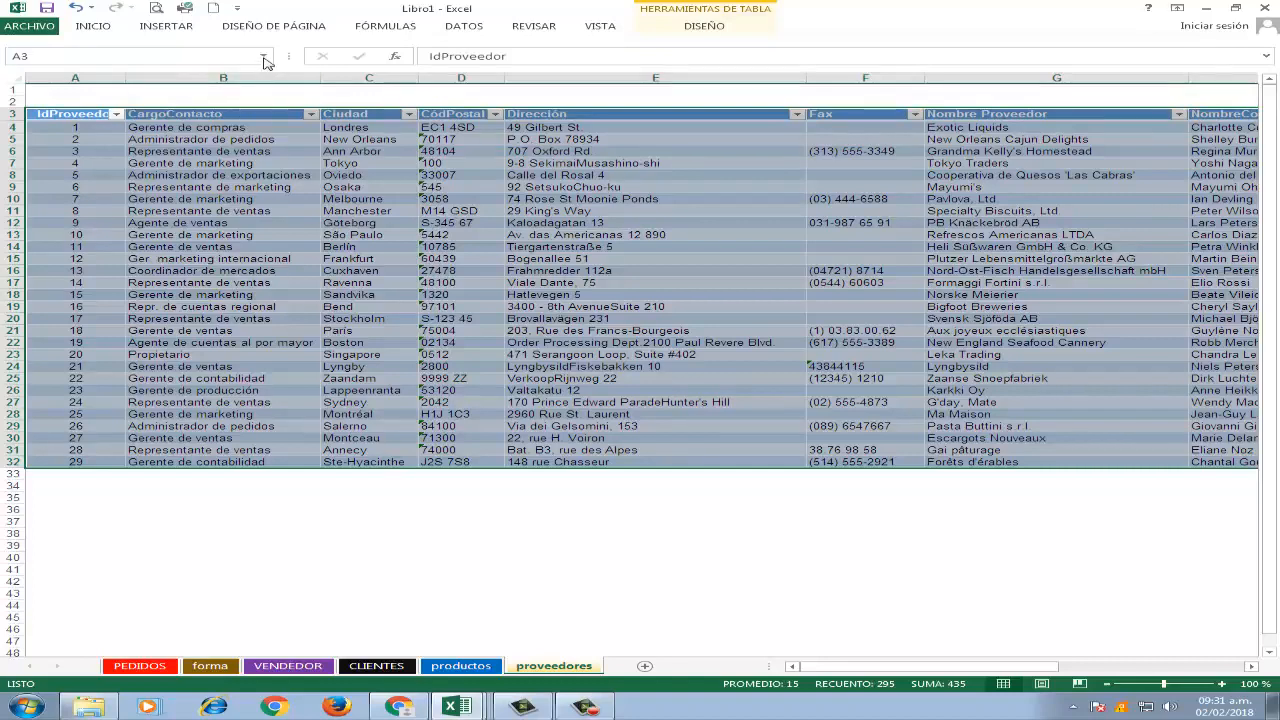
# Check the workbook's list of defined table names.
pyautogui.click(264, 57)
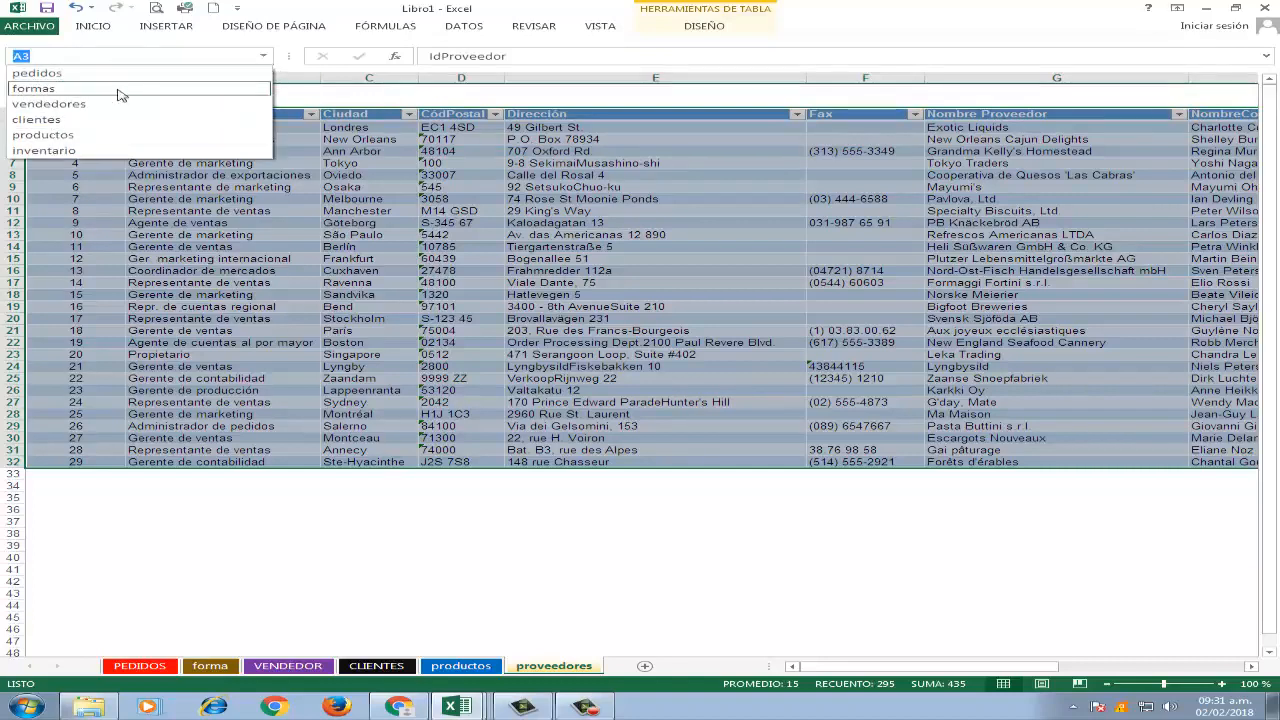
pyautogui.click(496, 232)
pyautogui.scroll(-3, 600, 191)
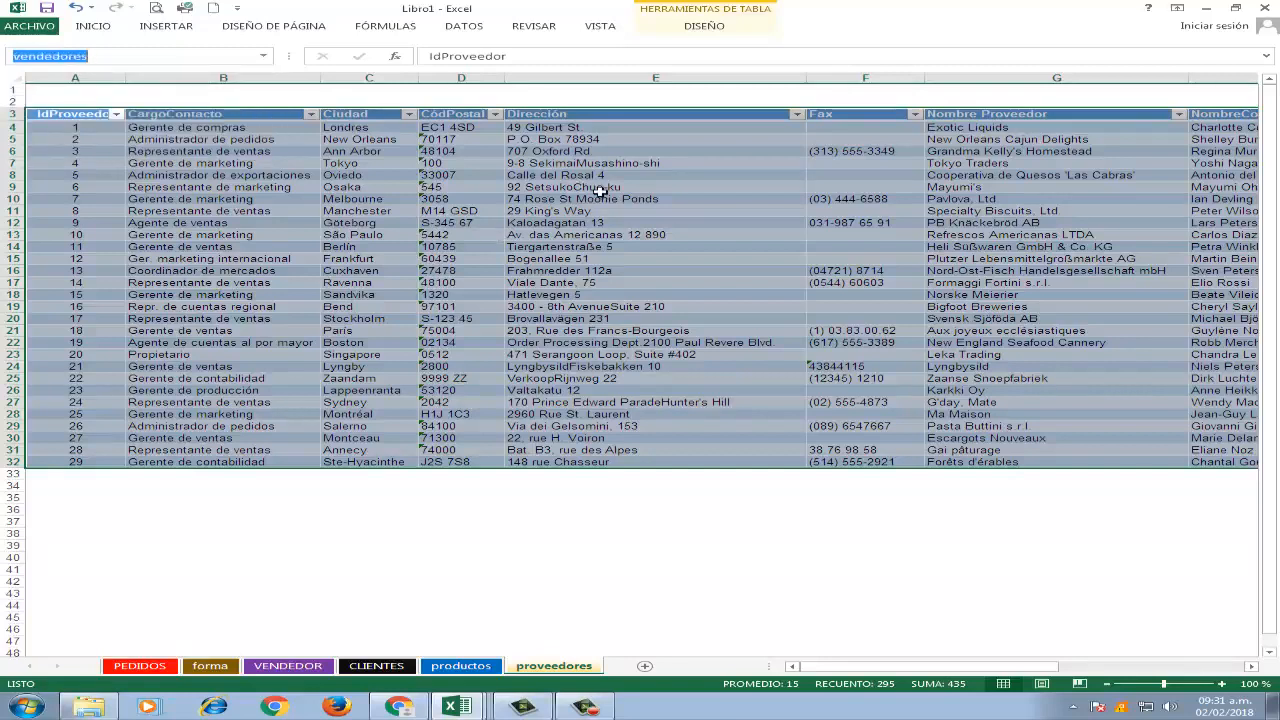
pyautogui.scroll(2, 600, 191)
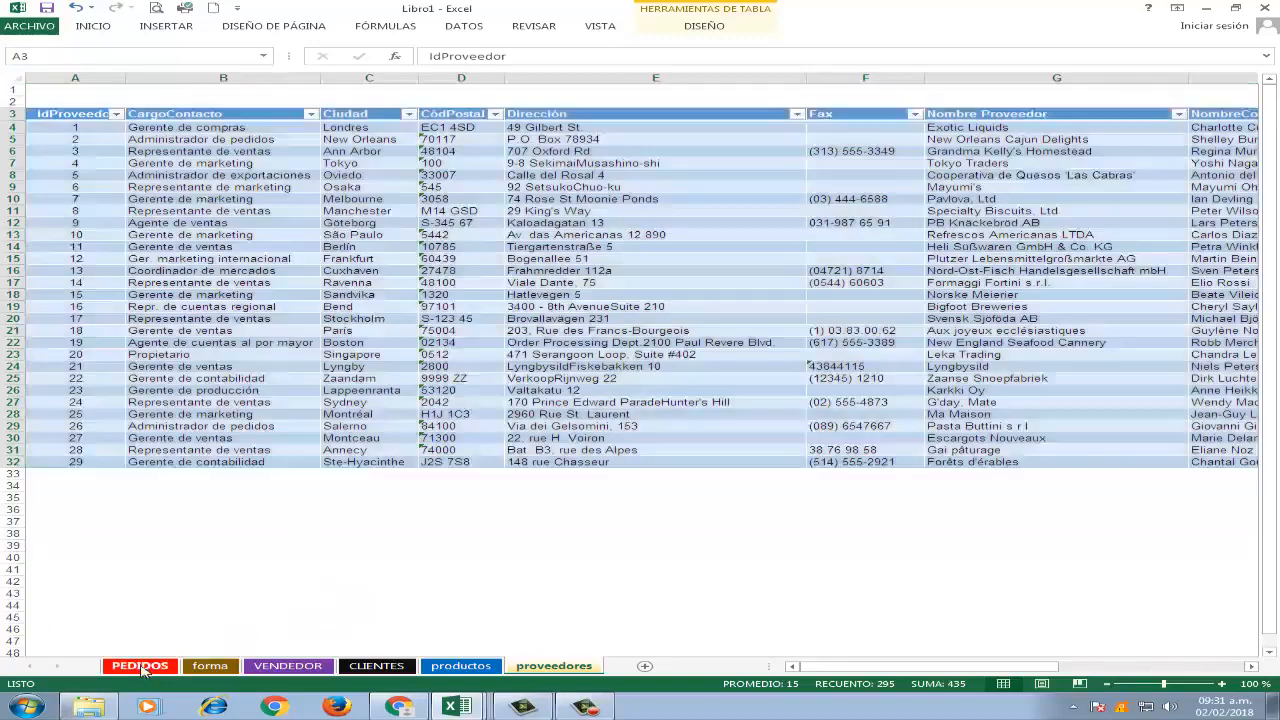
# Compare the IdCliente column on the PEDIDOS sheet with the customer codes on the CLIENTES sheet.
pyautogui.press('Return')
pyautogui.scroll(-4, 526, 268)
pyautogui.scroll(5, 526, 273)
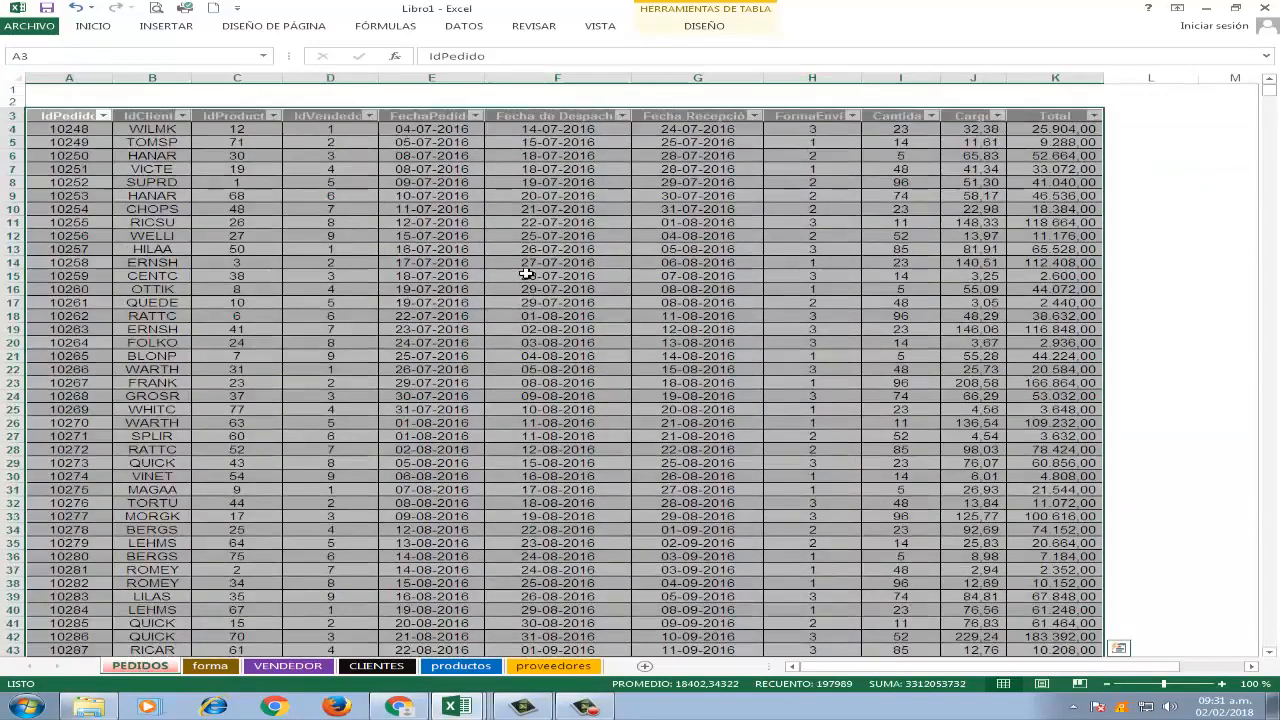
pyautogui.click(168, 170)
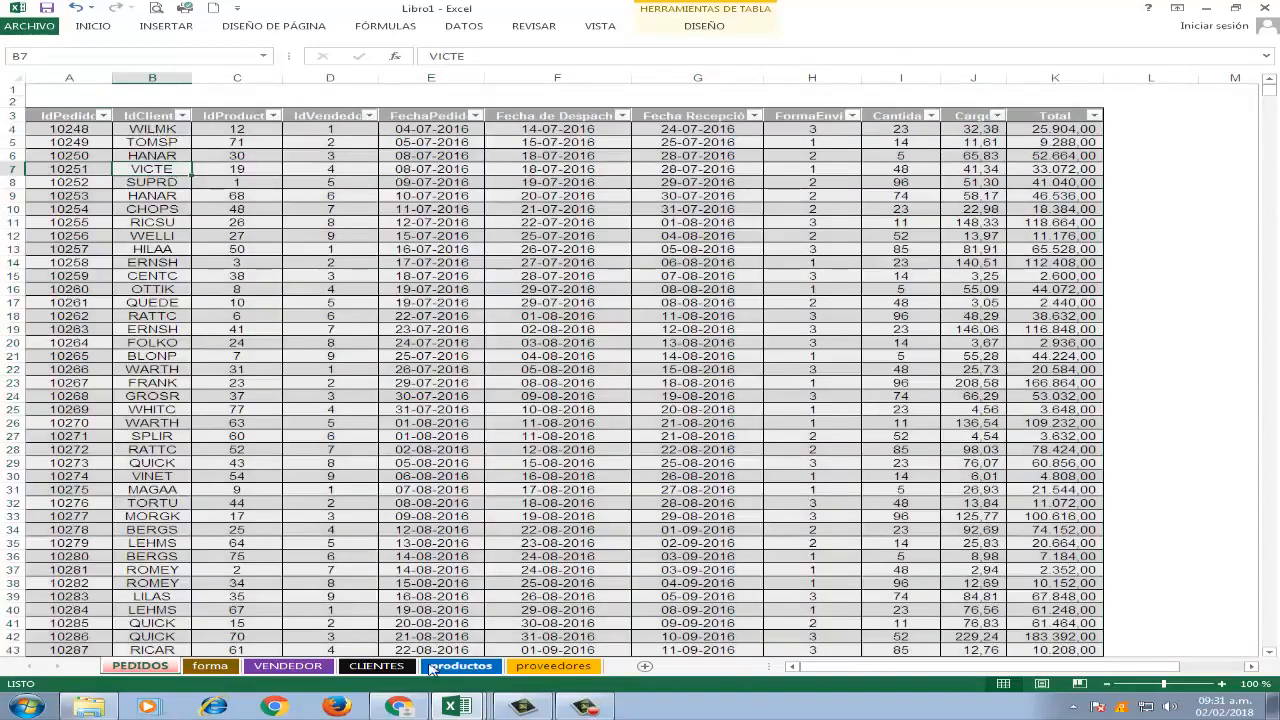
pyautogui.click(377, 666)
pyautogui.scroll(-5, 375, 292)
pyautogui.scroll(5, 375, 292)
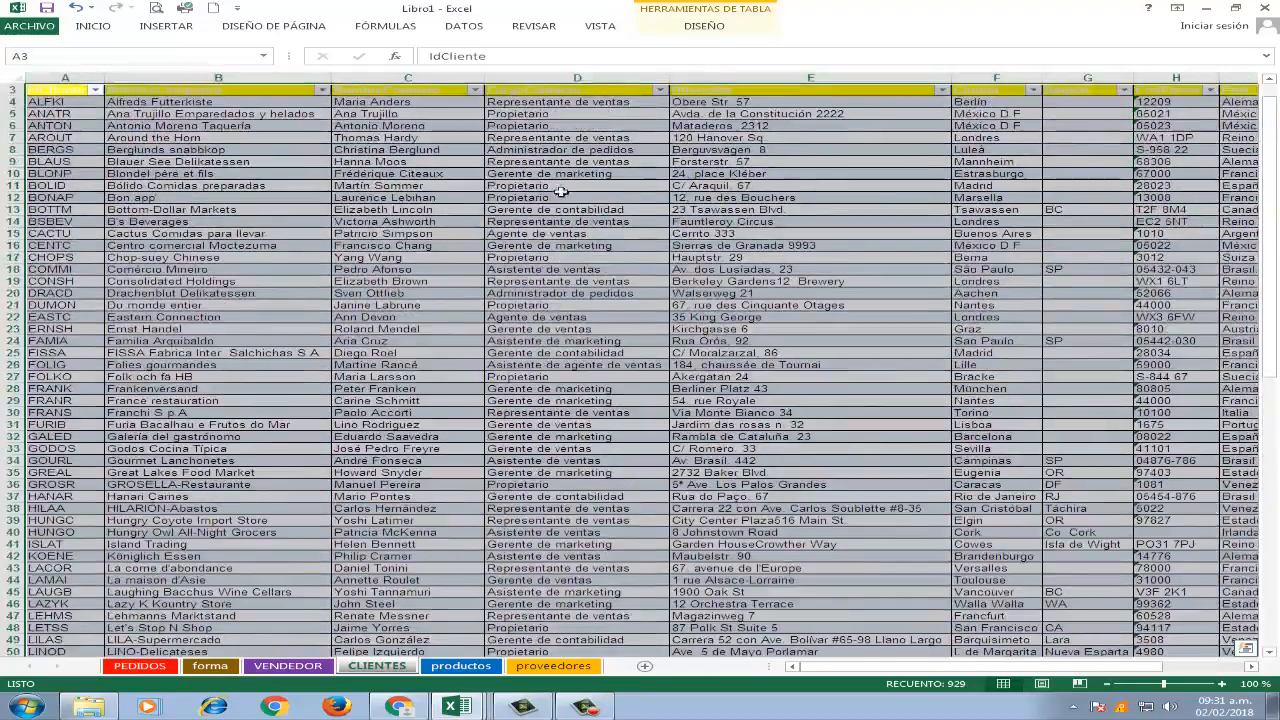
pyautogui.scroll(-3, 340, 210)
pyautogui.scroll(4, 340, 210)
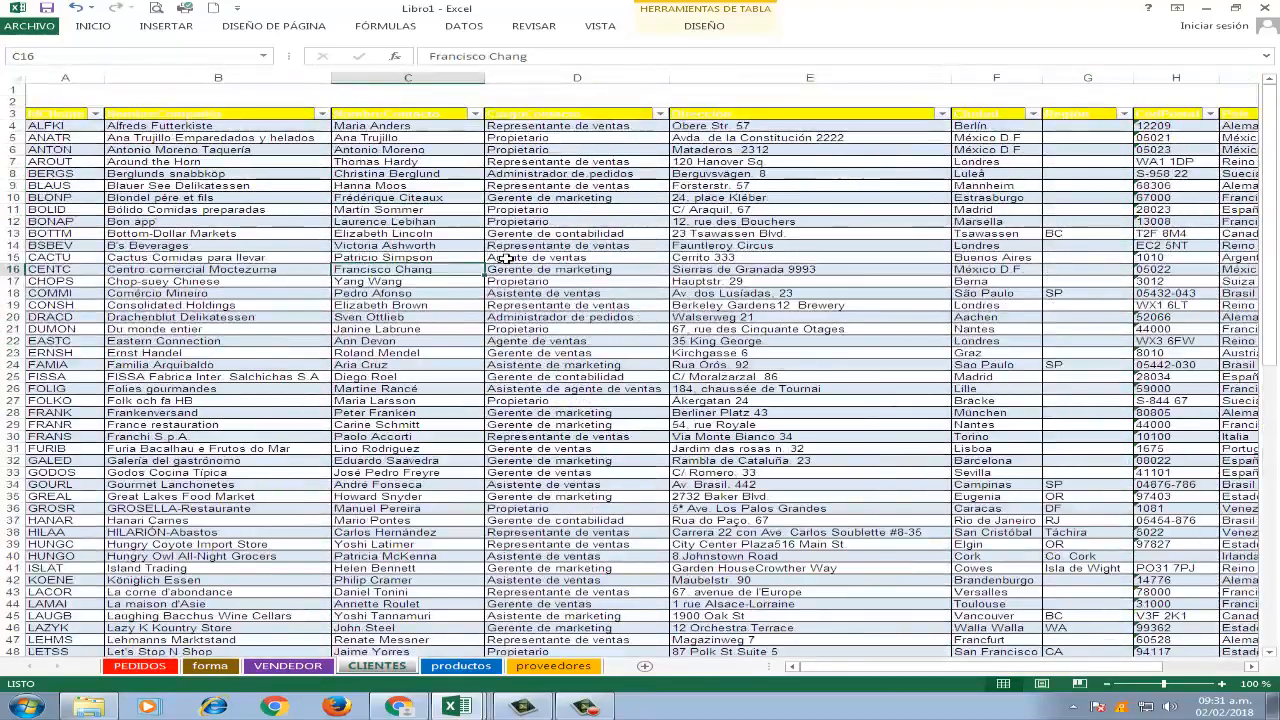
# From the PEDIDOS sheet, start a new table relationship with pedidos as the table and IdCliente as its external column.
pyautogui.click(138, 668)
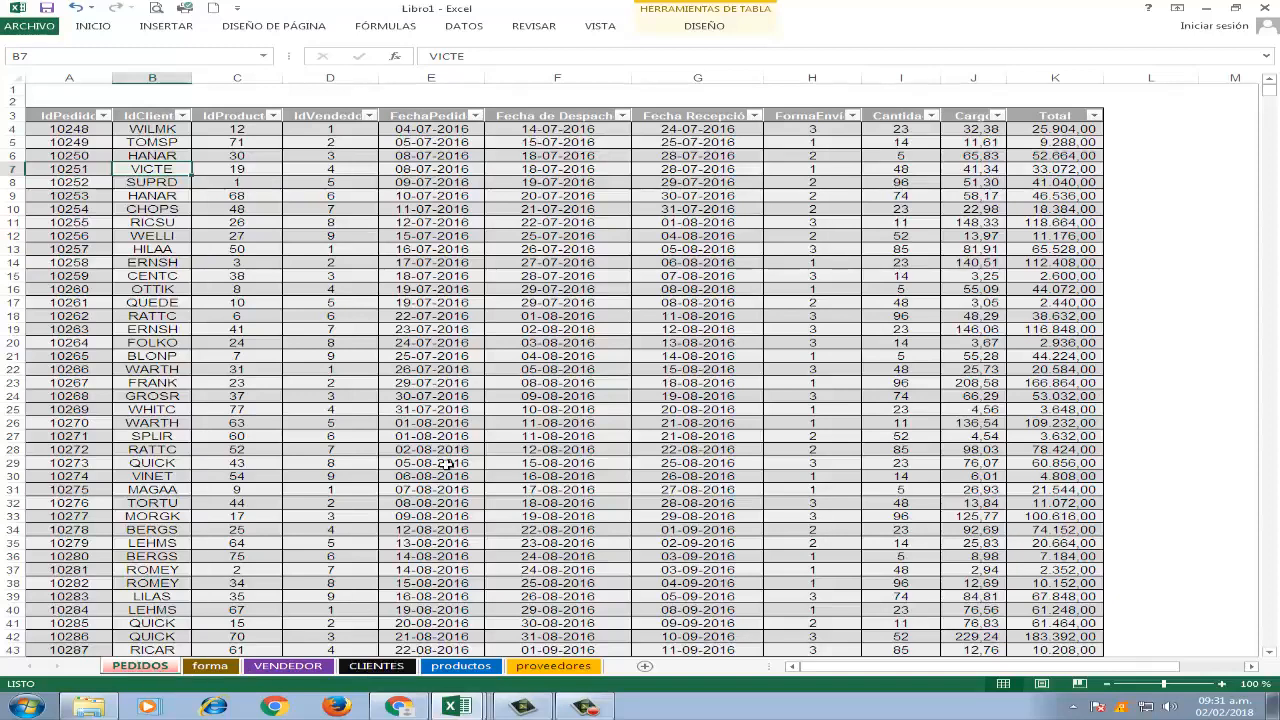
pyautogui.click(476, 306)
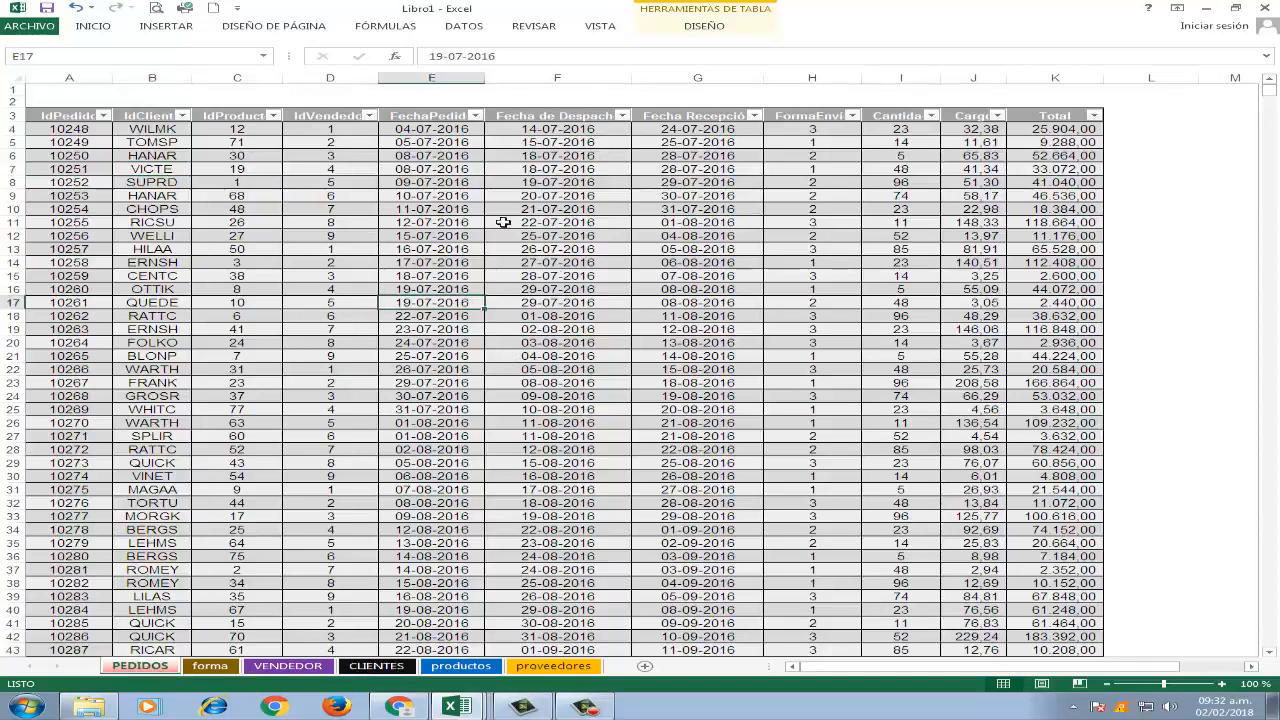
pyautogui.click(465, 25)
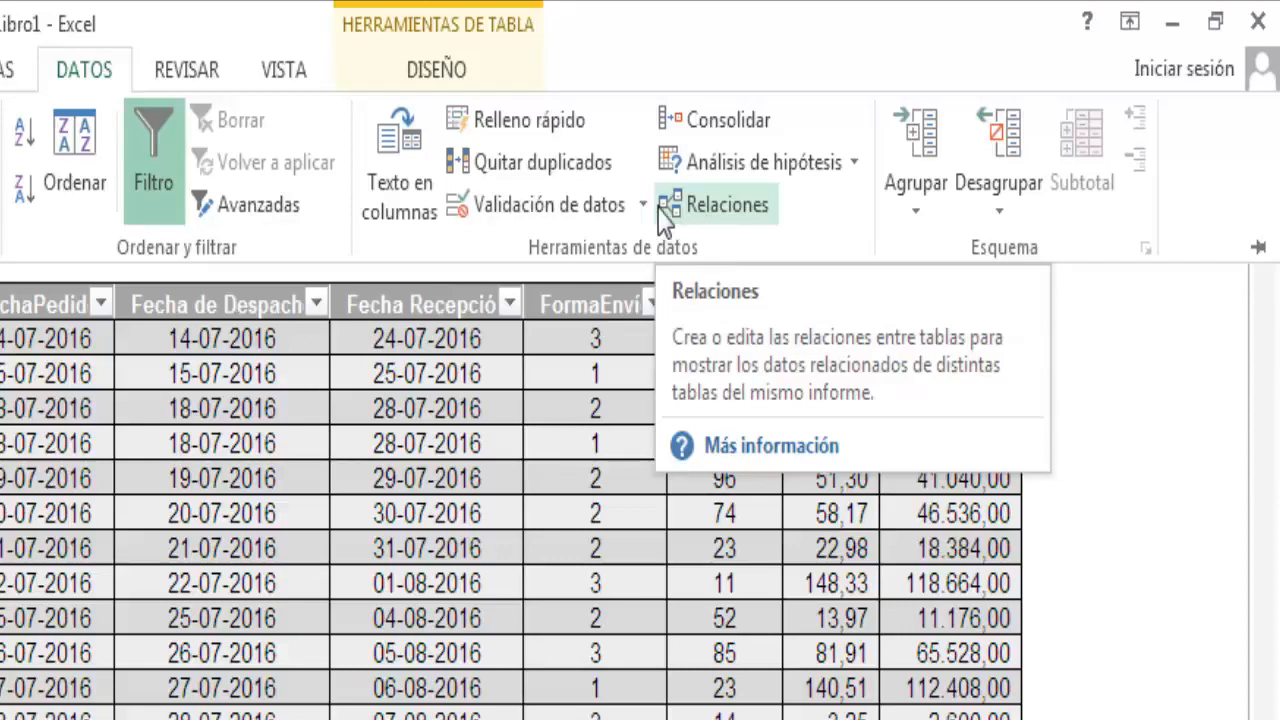
pyautogui.click(668, 210)
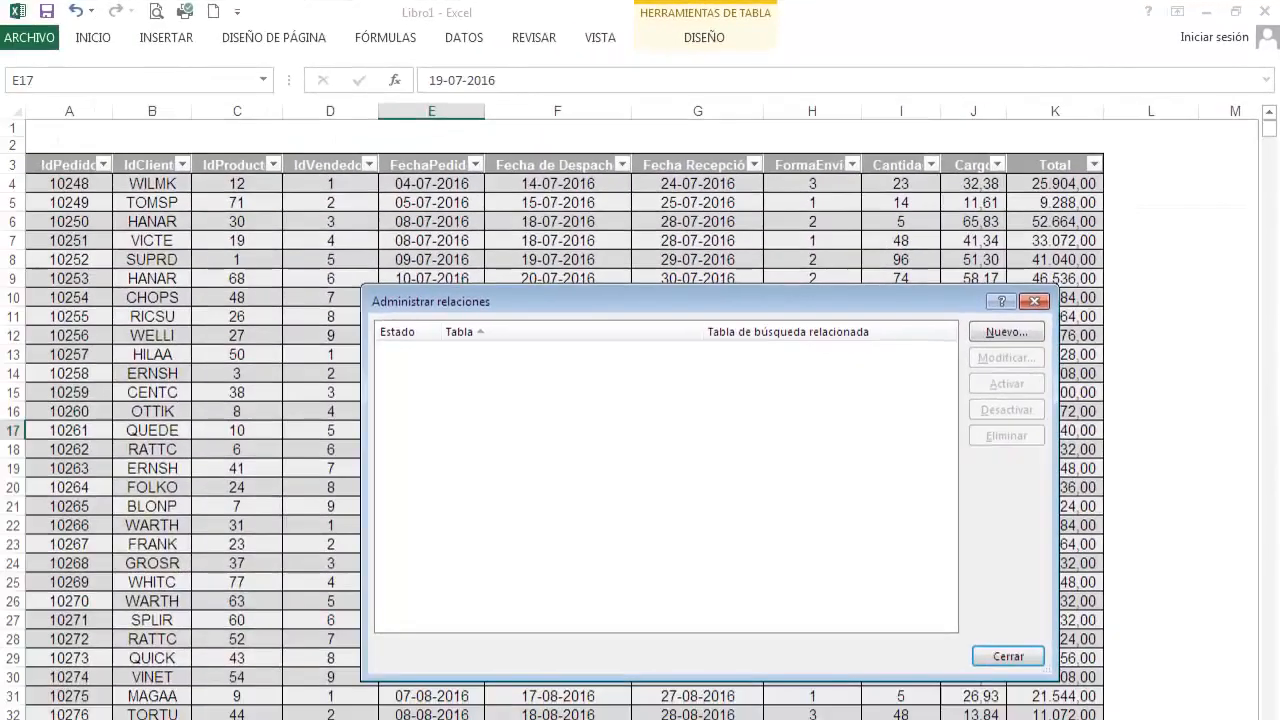
pyautogui.click(1003, 333)
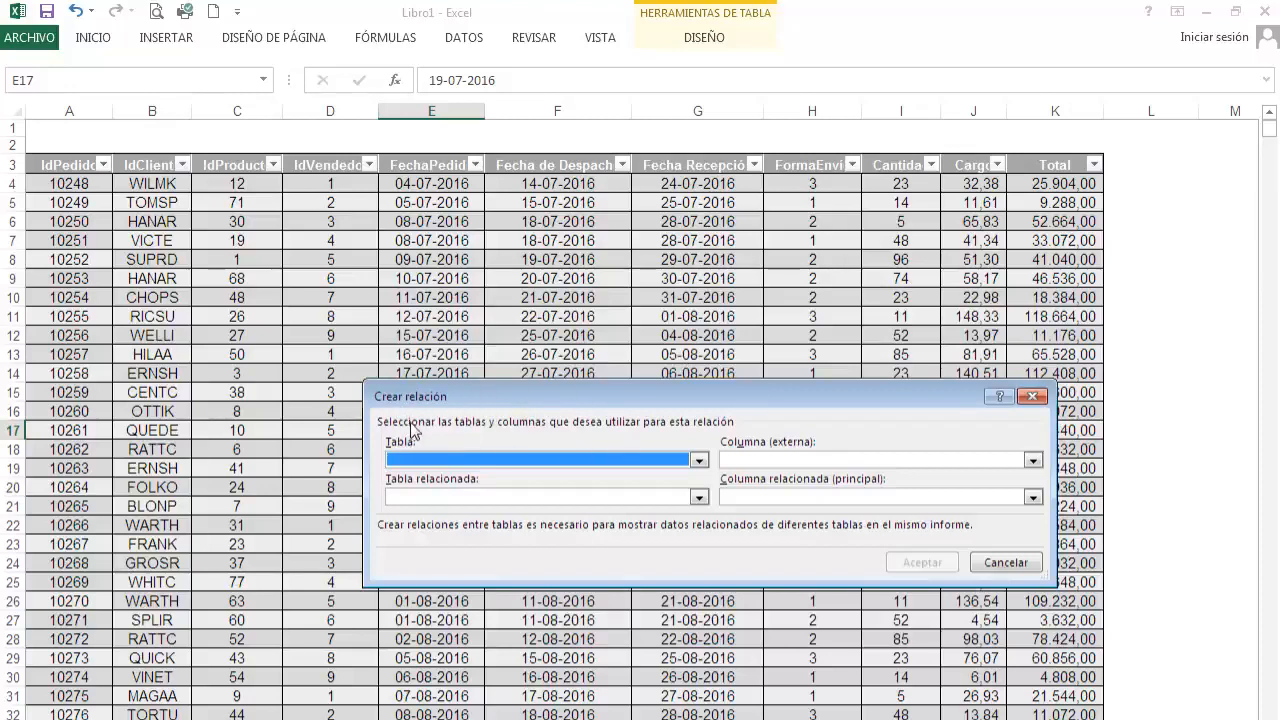
pyautogui.click(699, 460)
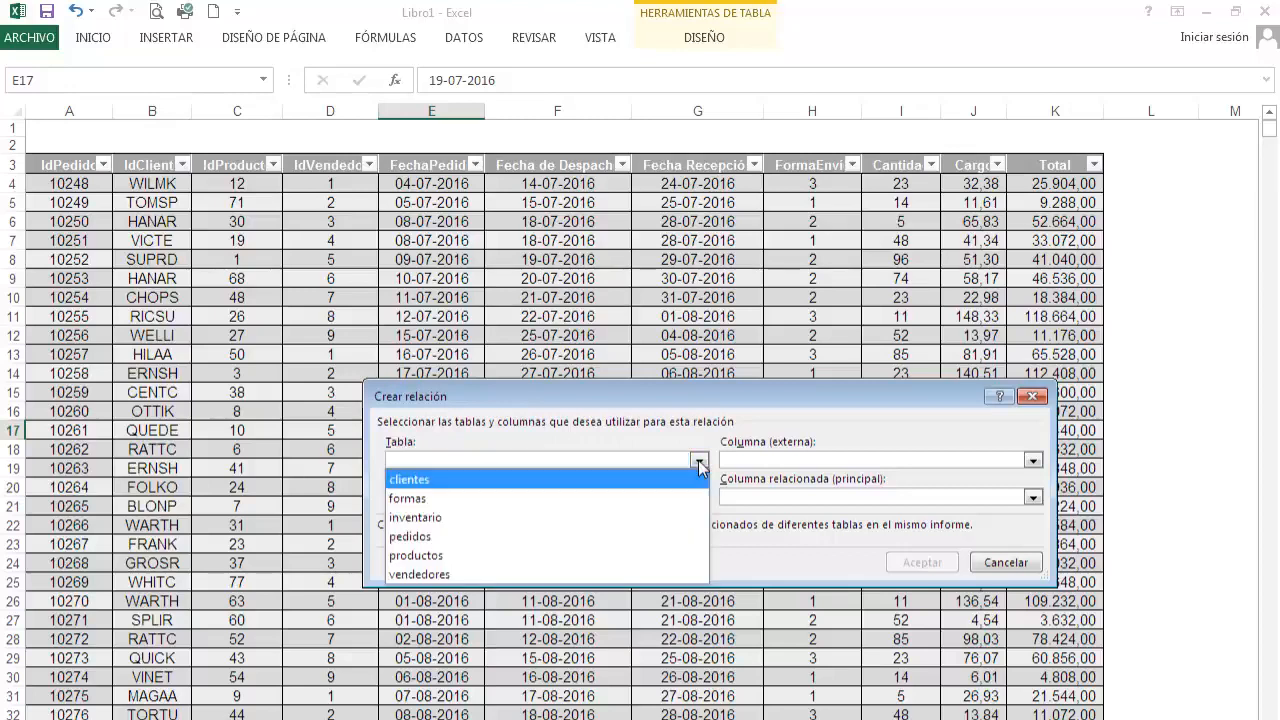
pyautogui.click(441, 539)
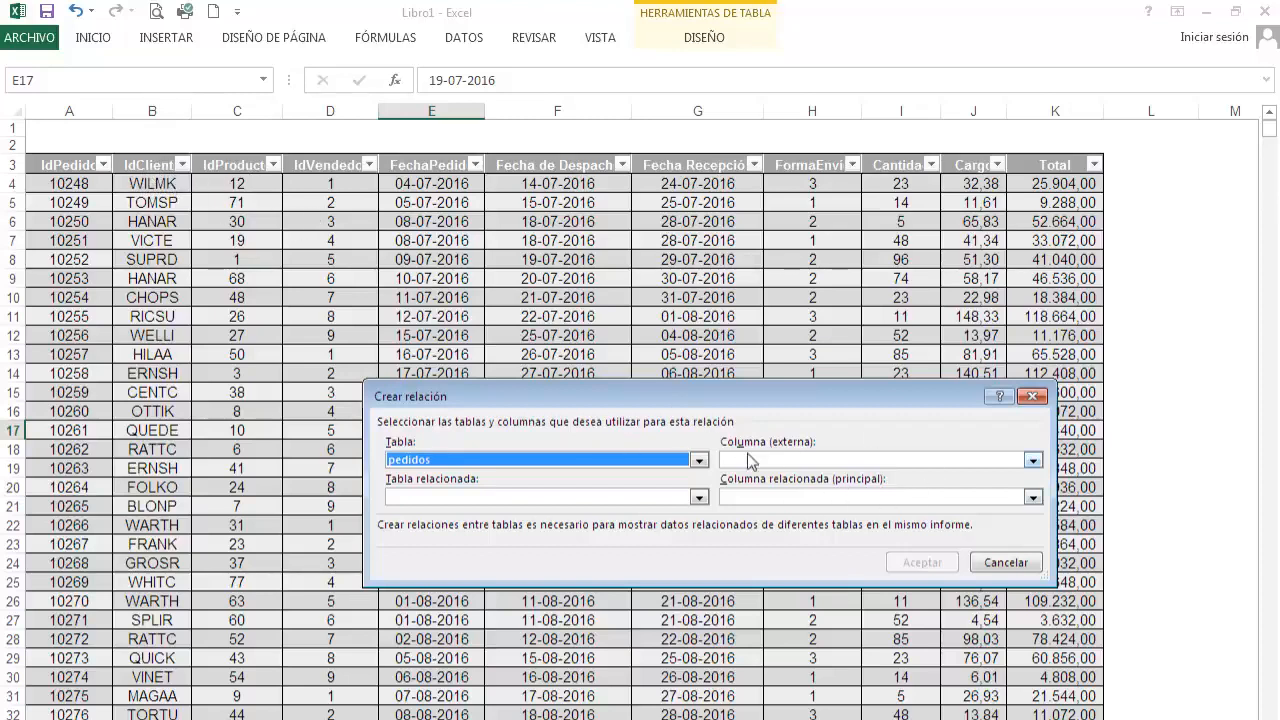
pyautogui.click(1034, 462)
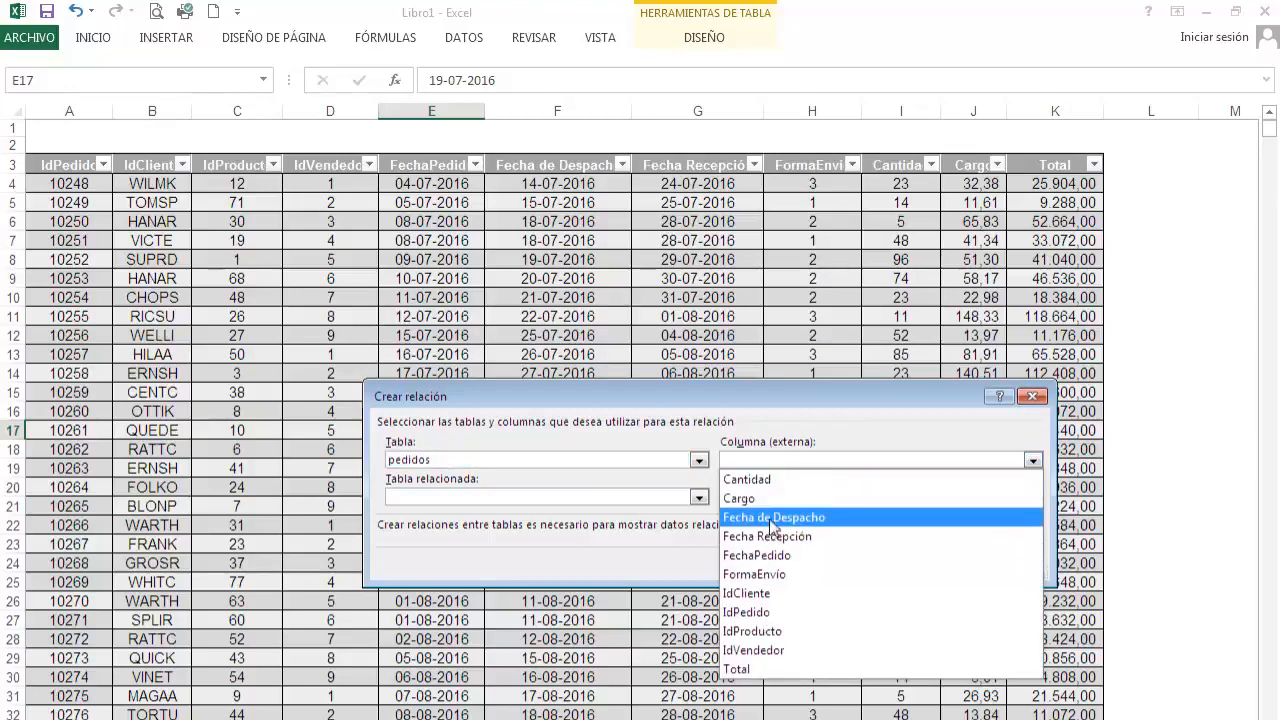
pyautogui.click(765, 594)
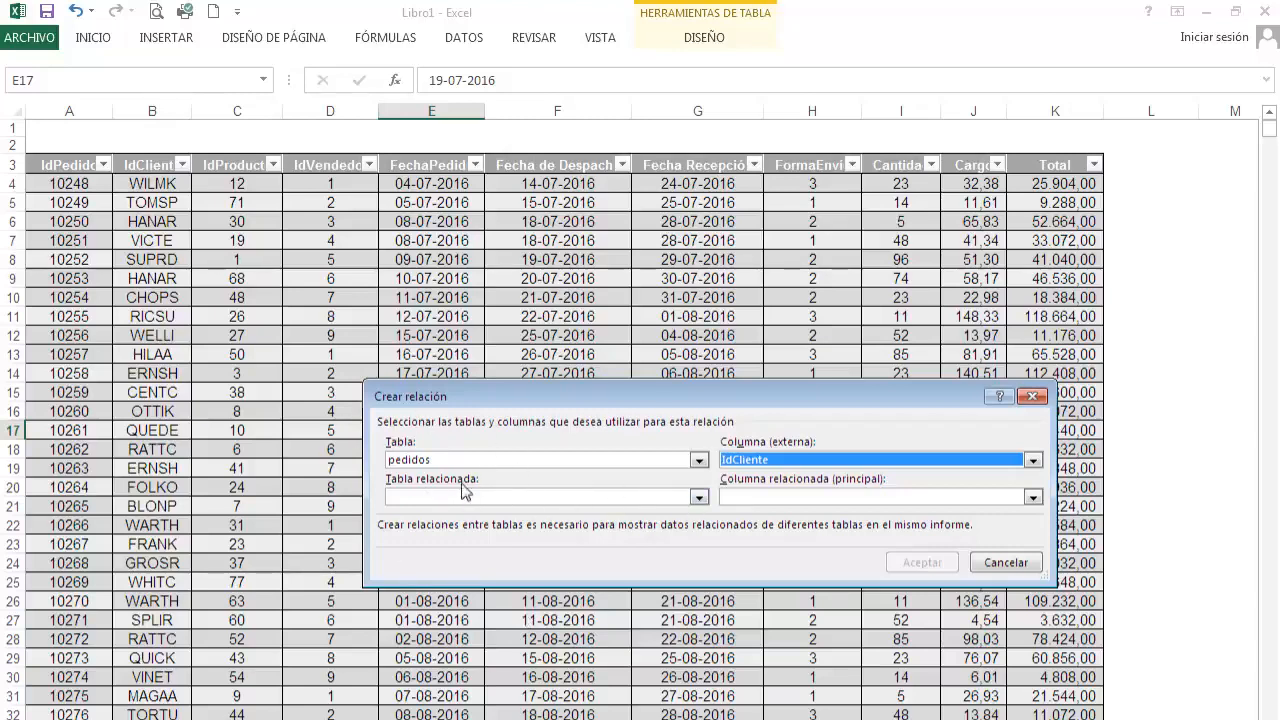
# Set clientes as the related table with IdCliente as the primary related column, and create the relationship.
pyautogui.click(698, 497)
pyautogui.click(461, 518)
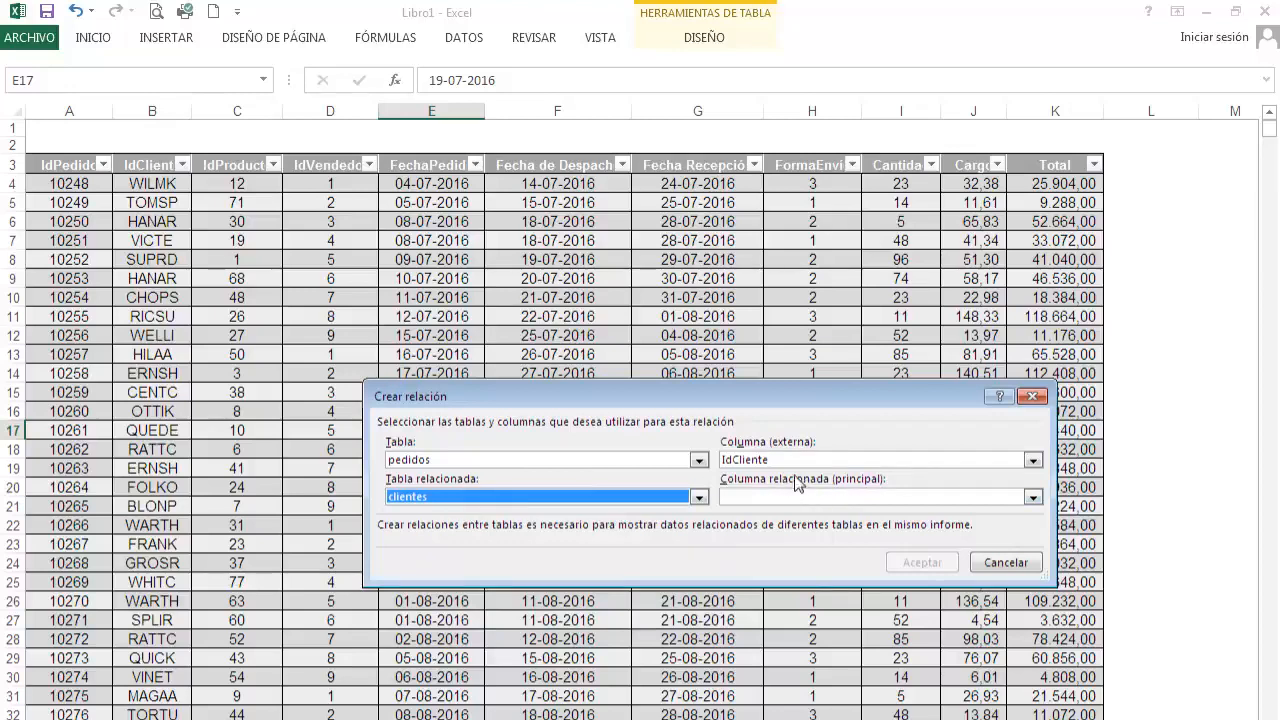
pyautogui.click(1031, 499)
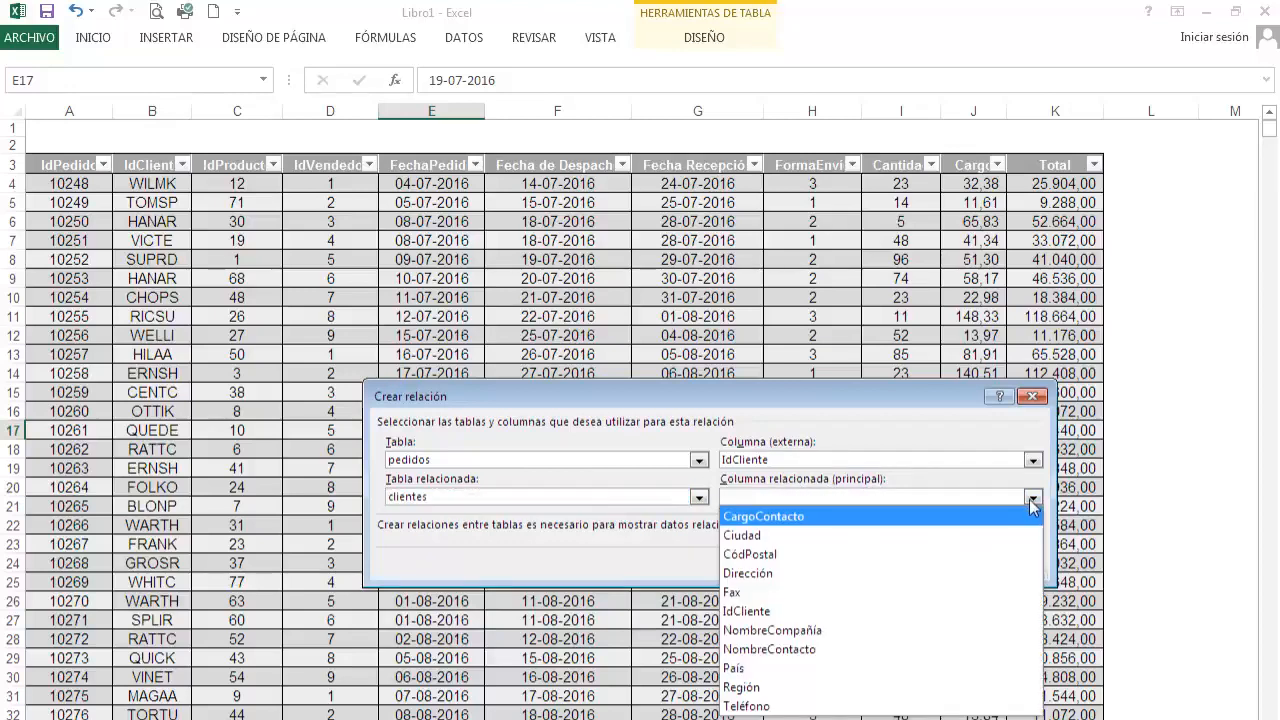
pyautogui.click(770, 611)
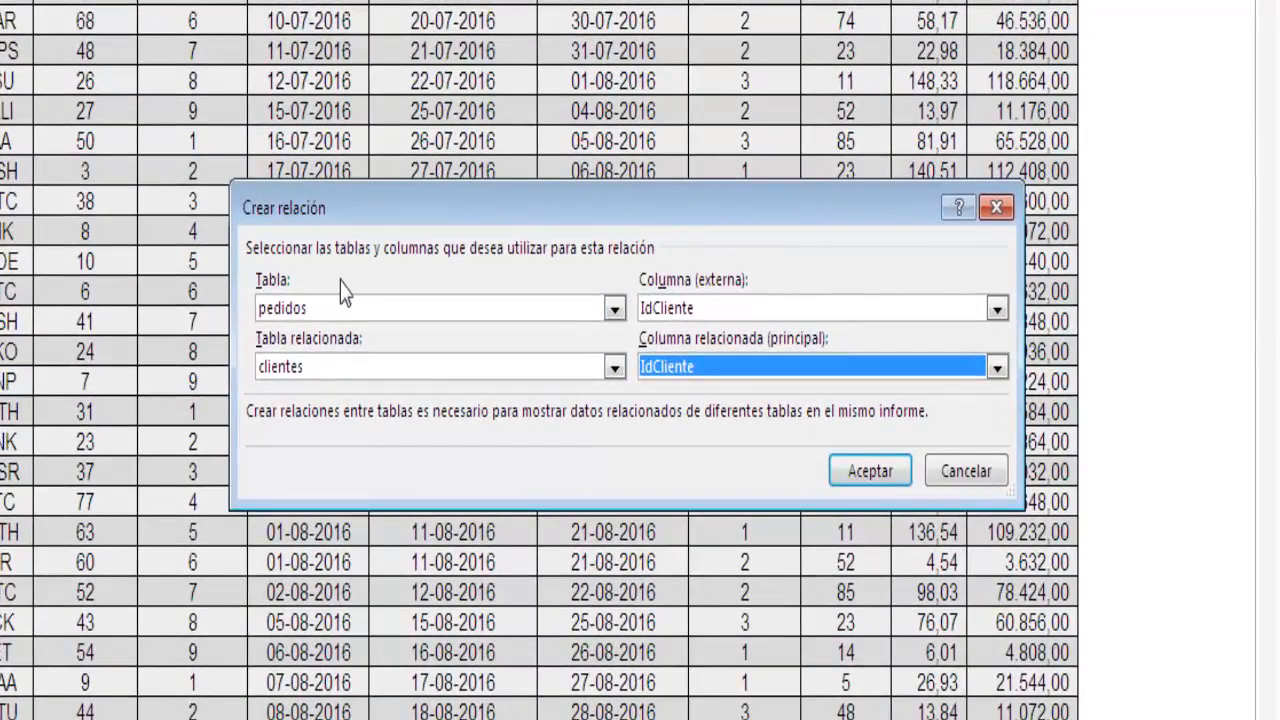
pyautogui.click(872, 479)
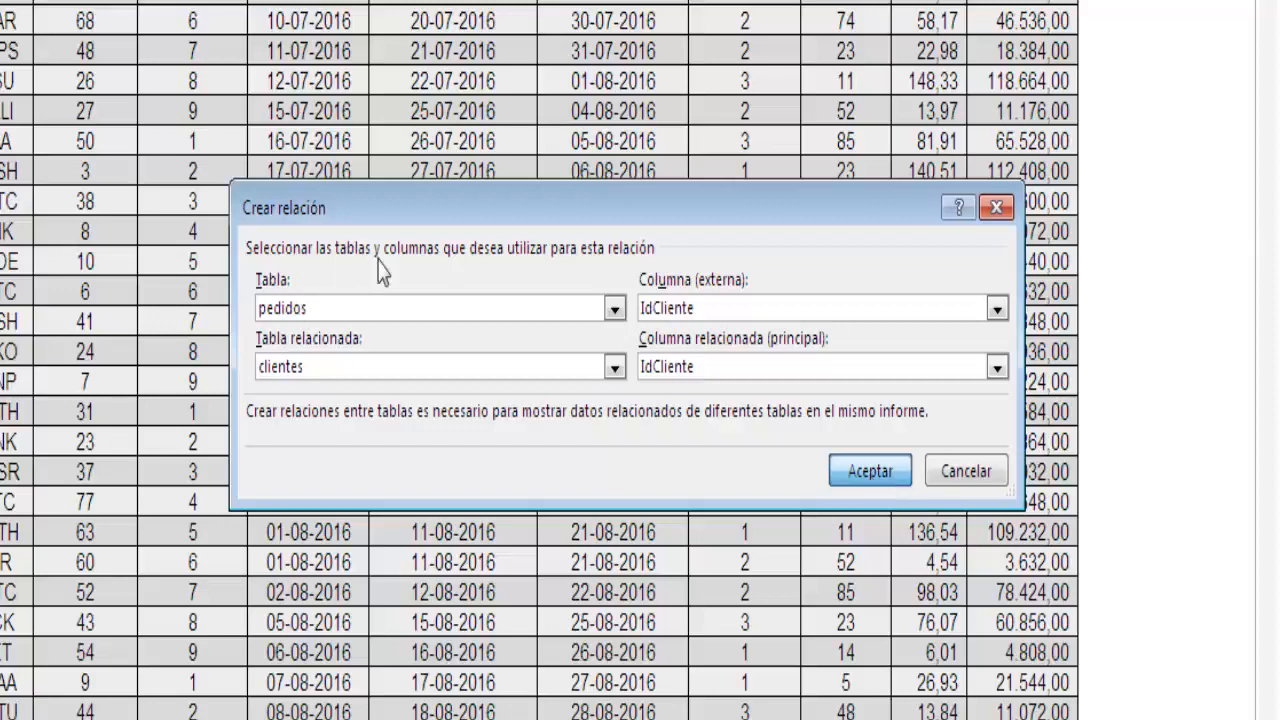
pyautogui.click(896, 474)
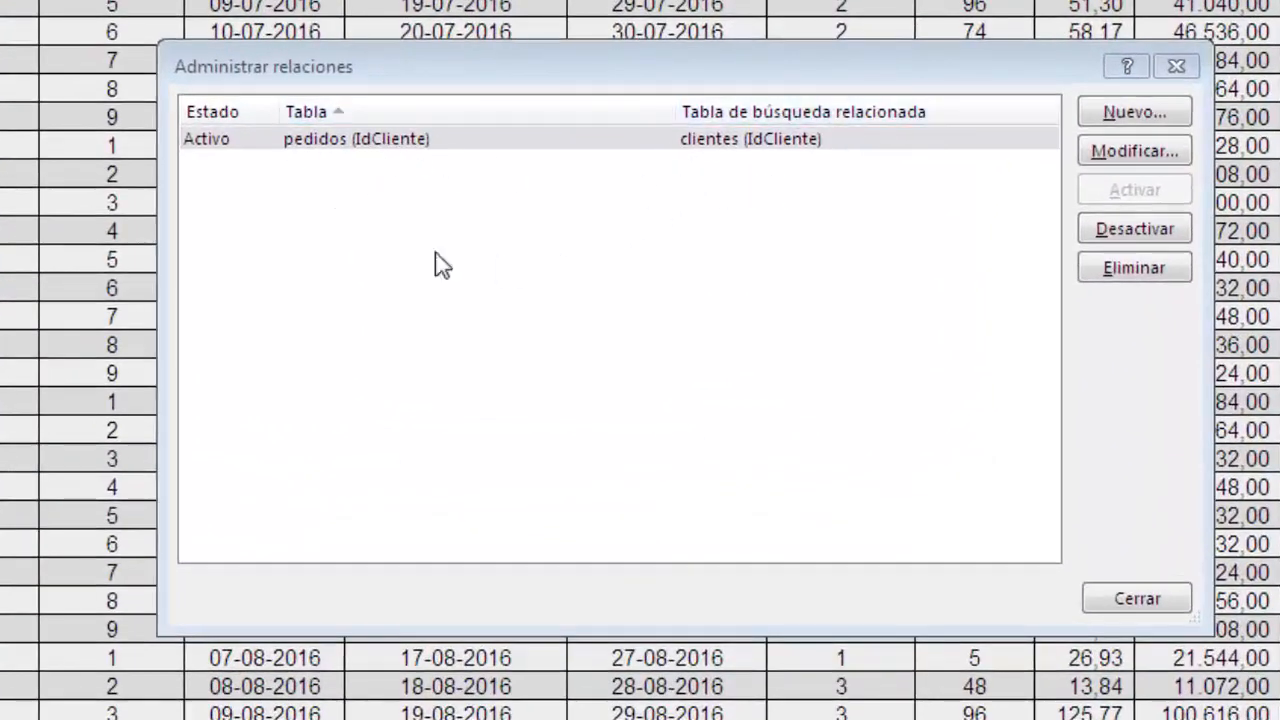
# Start a new table relationship with pedidos as the table and IdVendedor as its external column.
pyautogui.click(1125, 115)
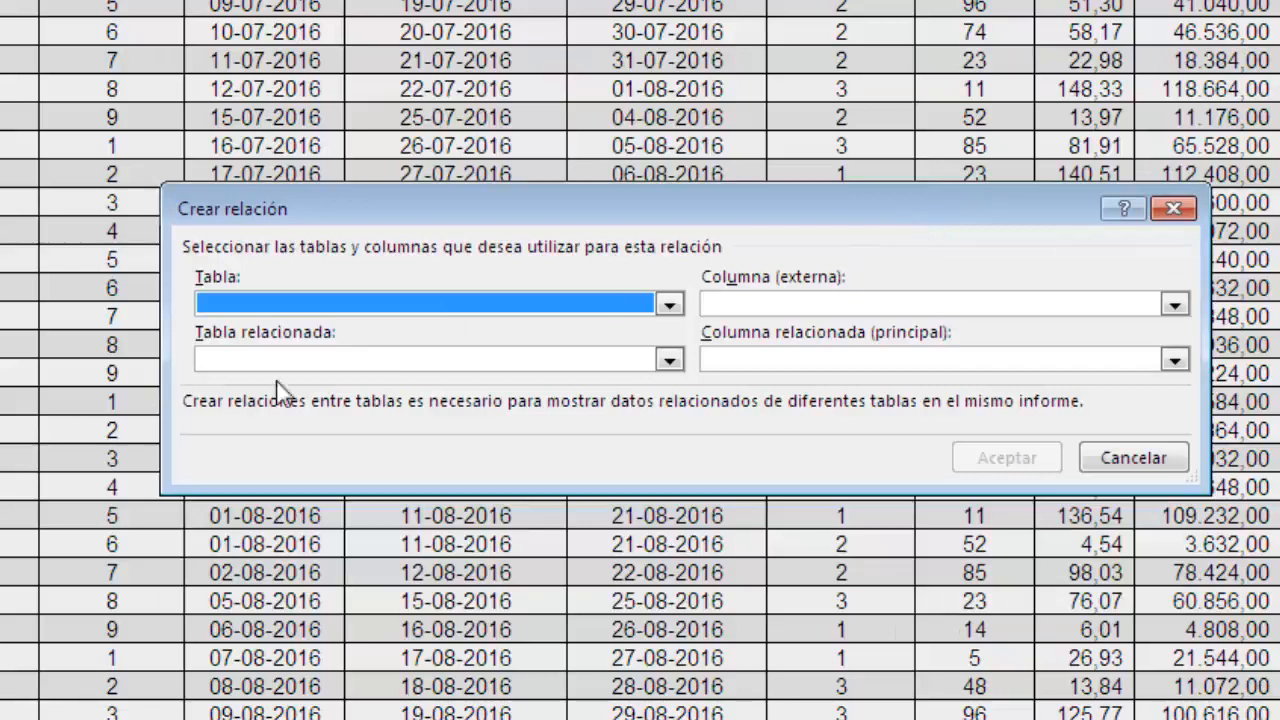
pyautogui.click(667, 304)
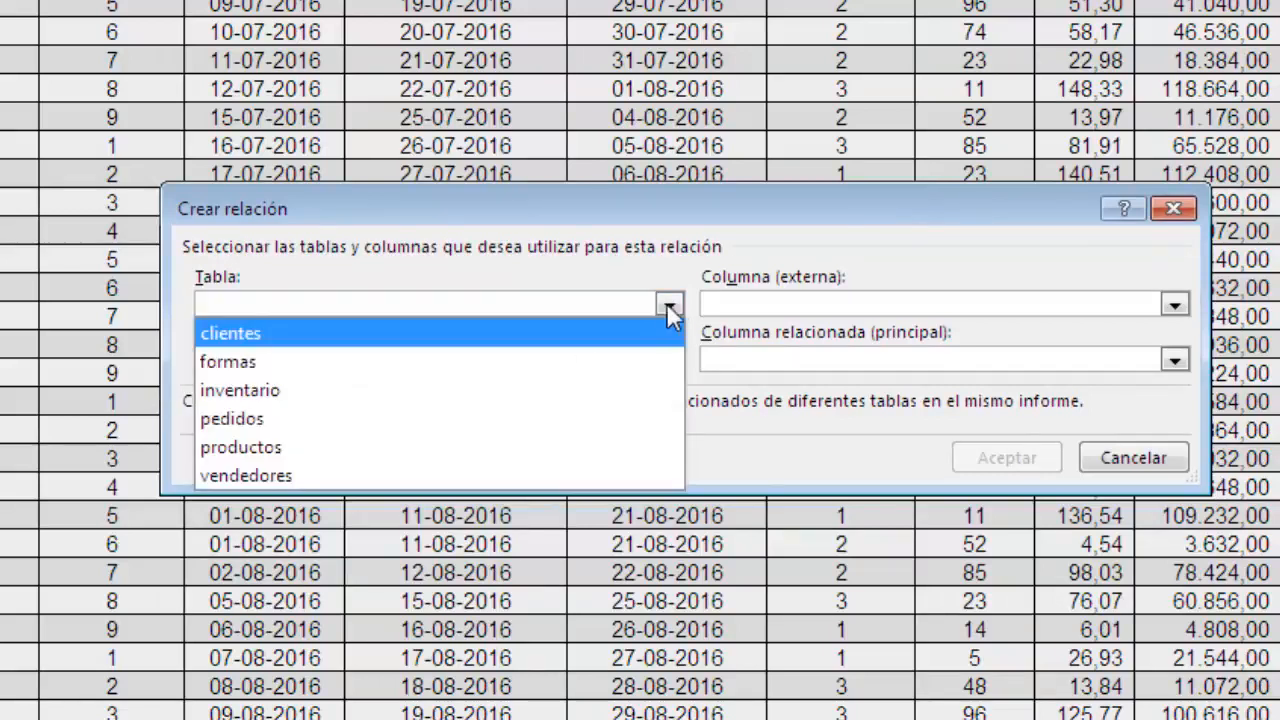
pyautogui.click(336, 416)
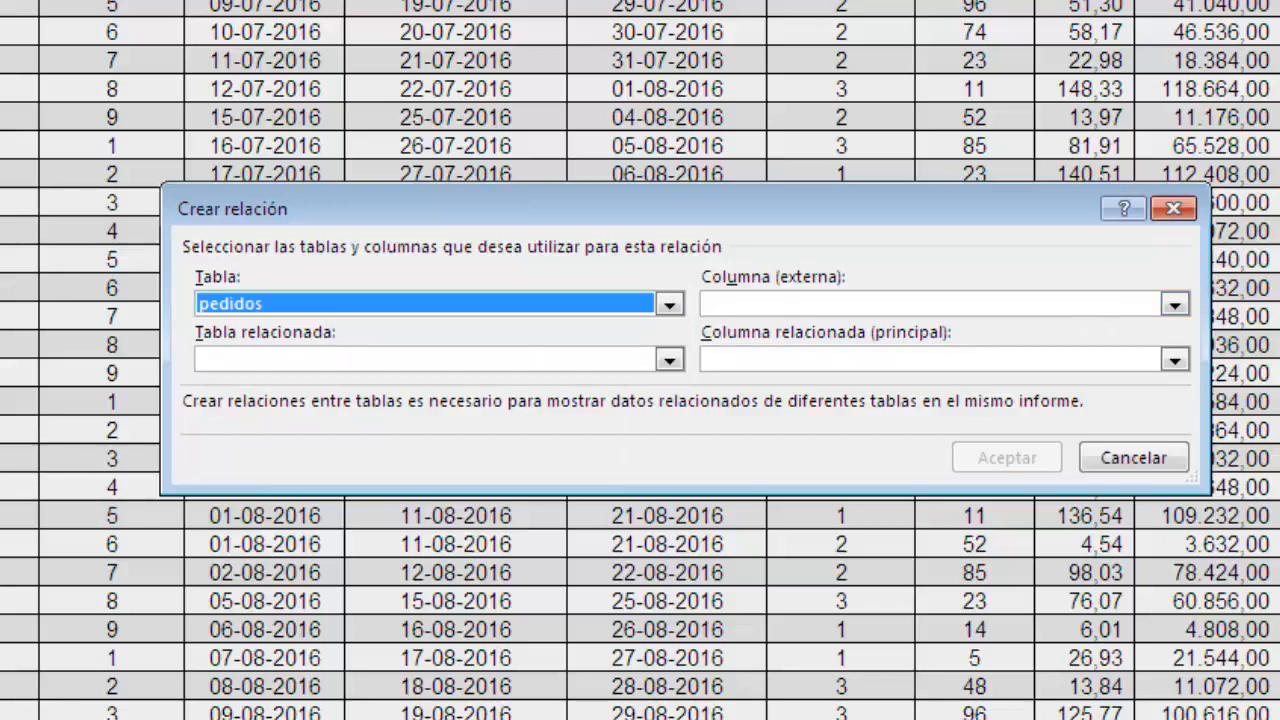
pyautogui.click(1174, 306)
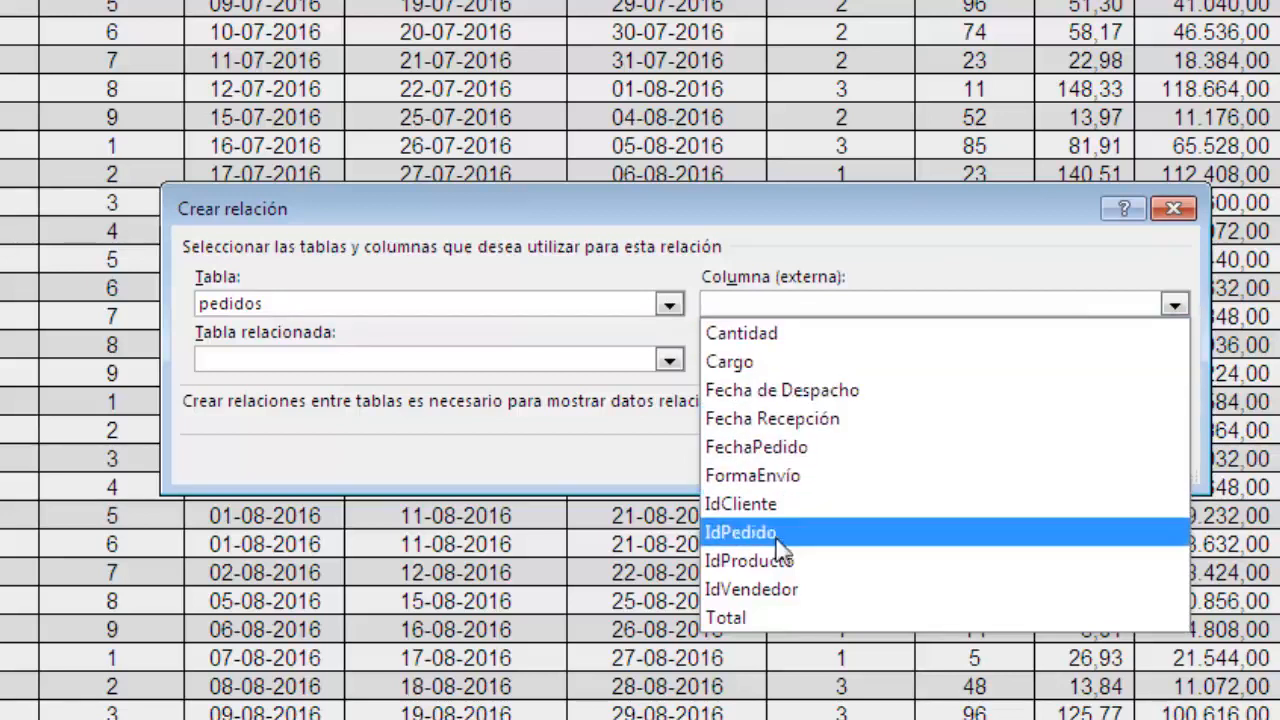
pyautogui.click(775, 590)
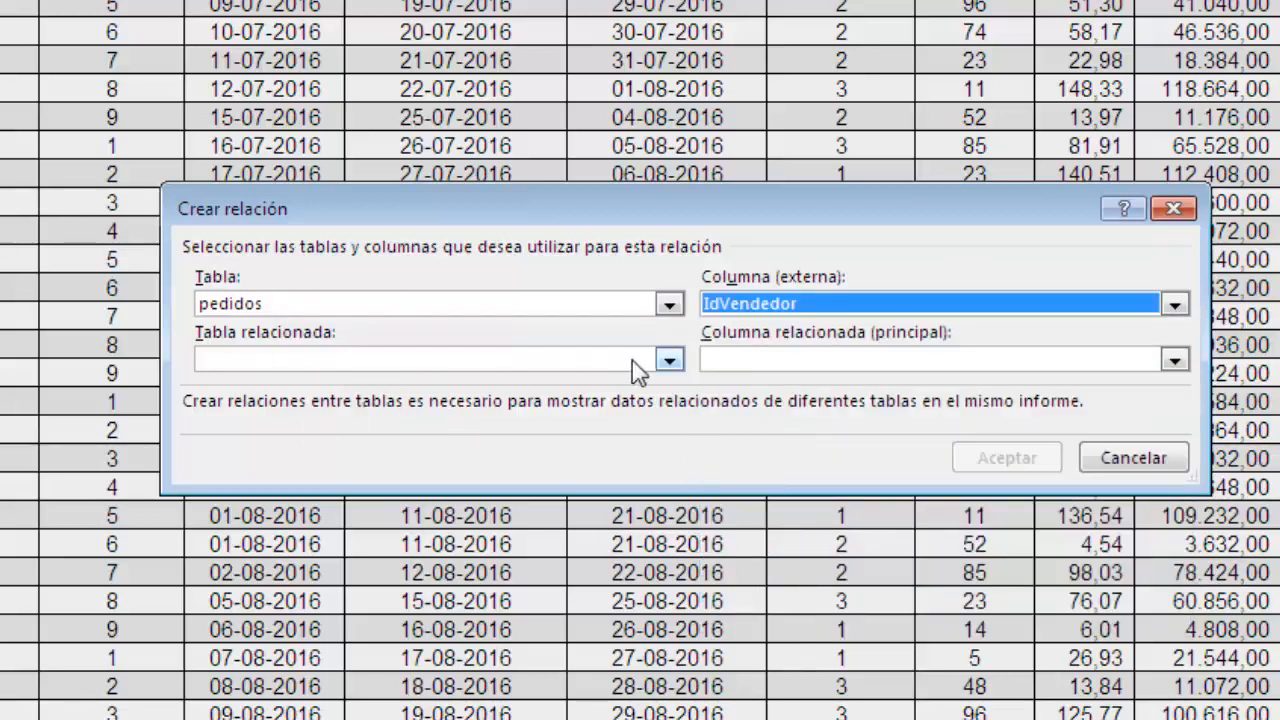
# Set vendedores as the related table with IdEmpleado as the primary related column, and create the relationship.
pyautogui.click(668, 360)
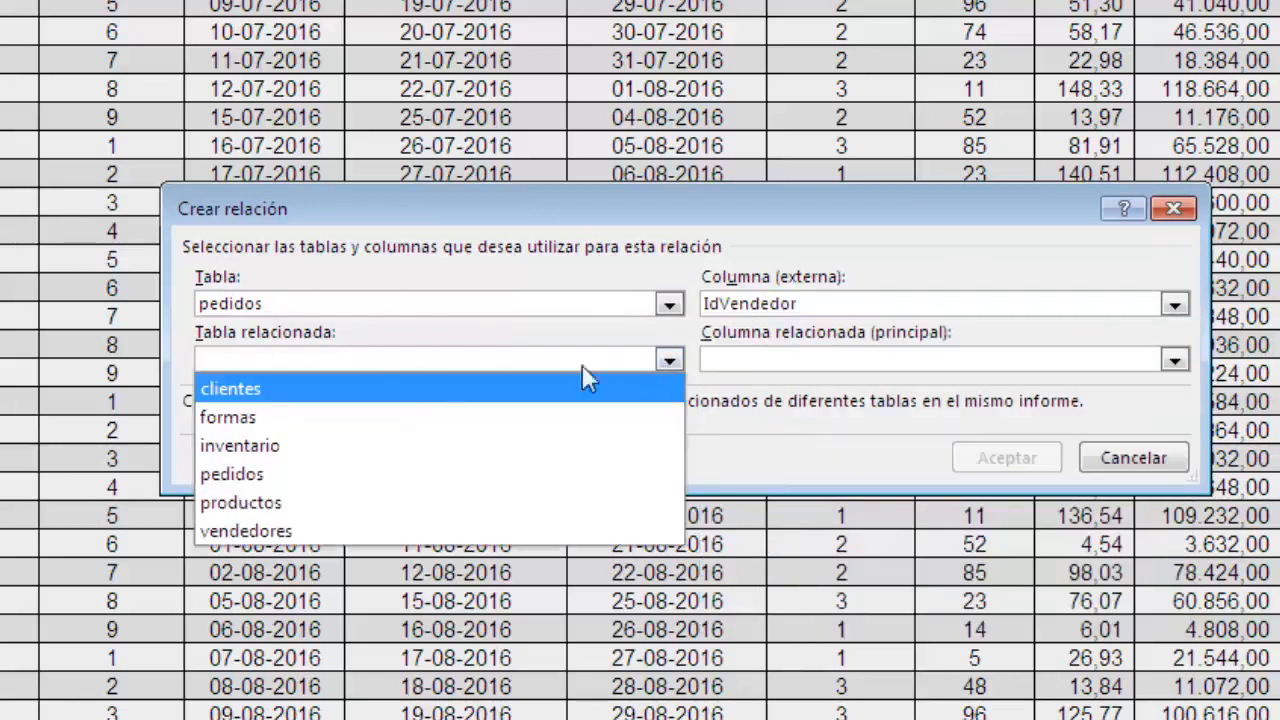
pyautogui.click(299, 525)
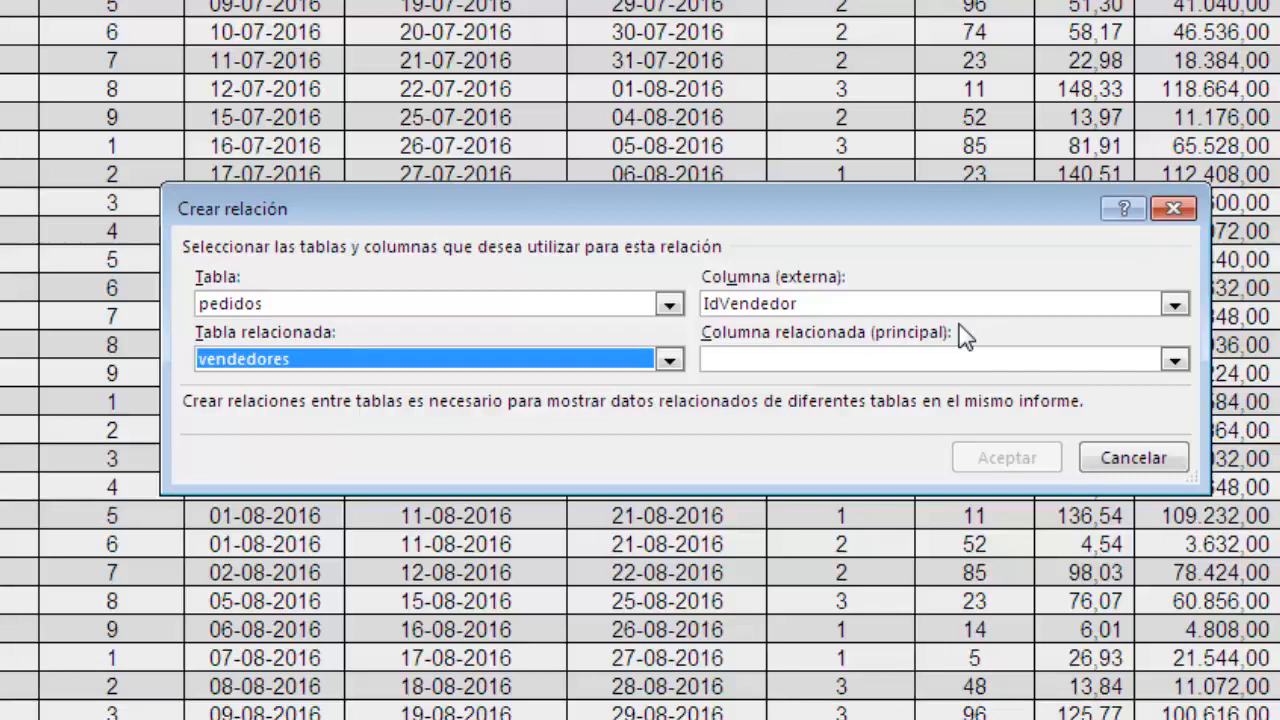
pyautogui.click(1174, 360)
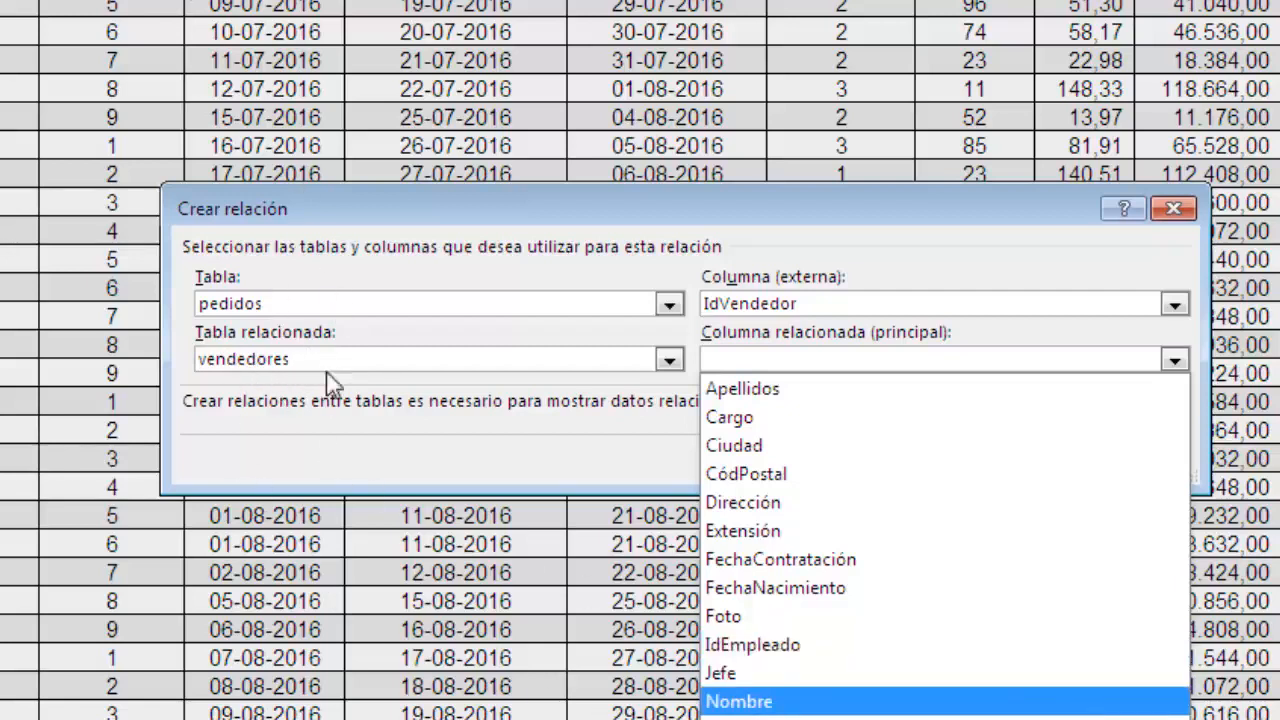
pyautogui.click(810, 650)
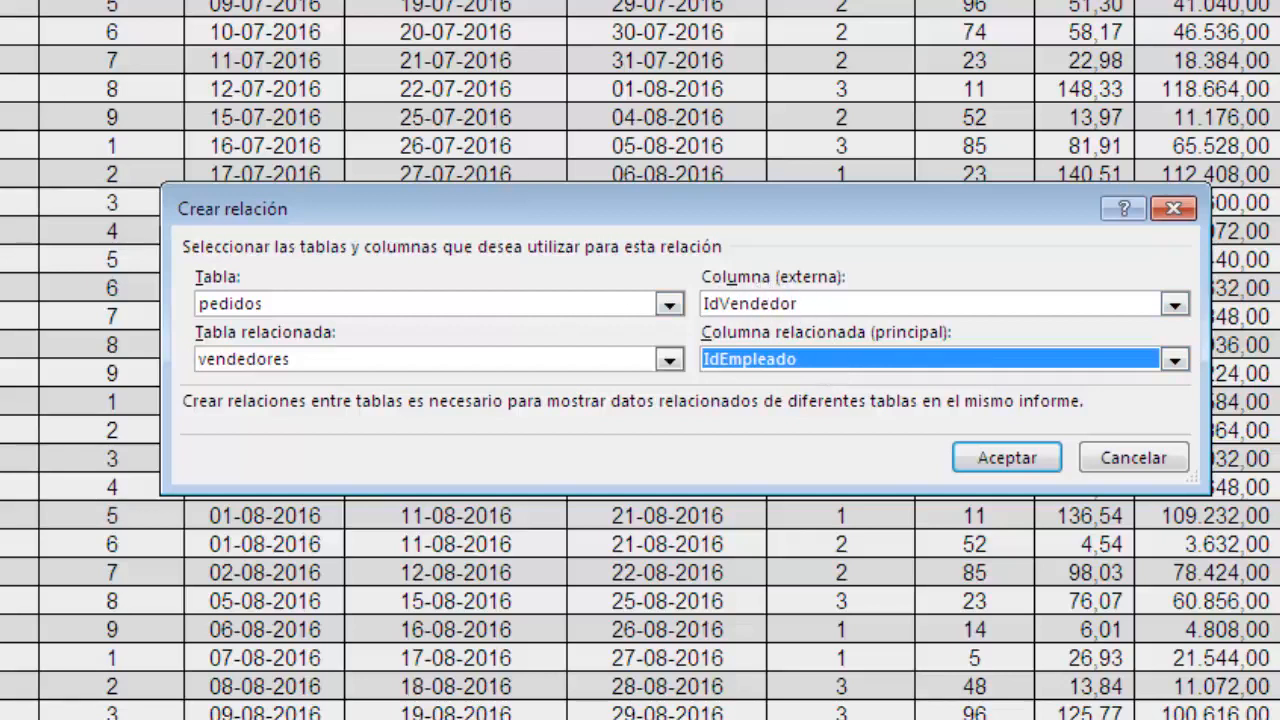
pyautogui.click(984, 464)
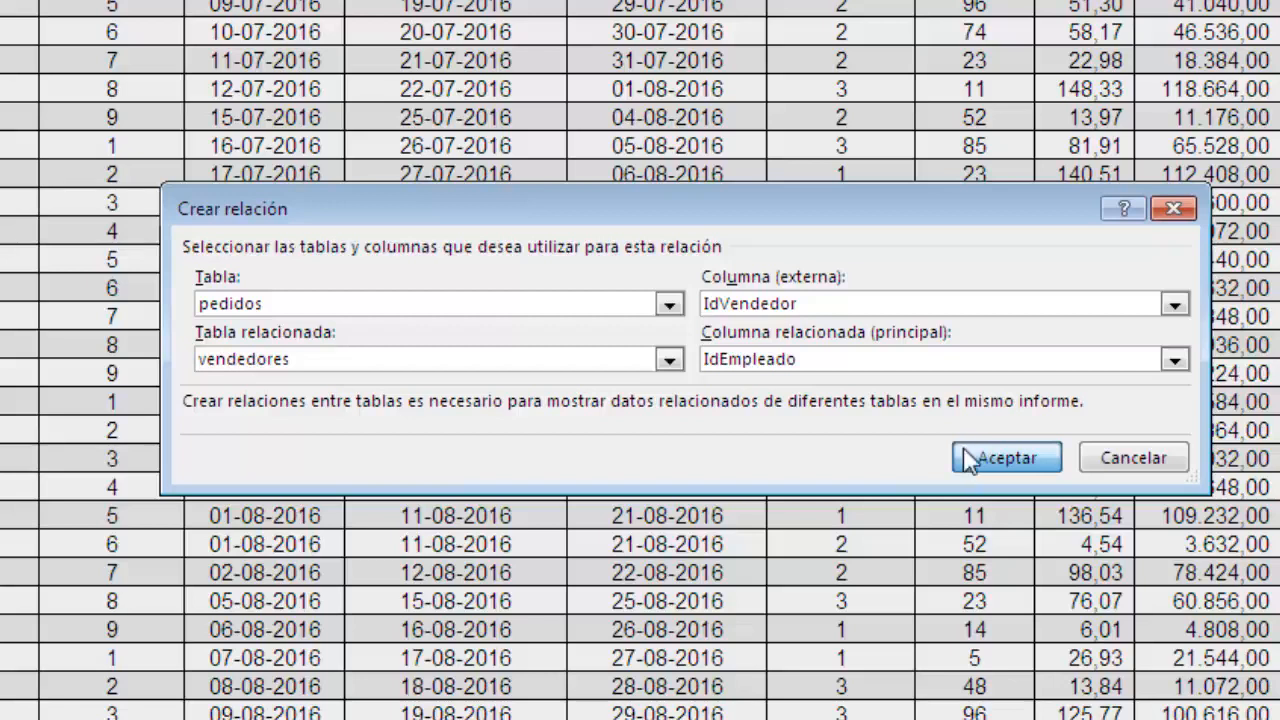
pyautogui.click(1006, 458)
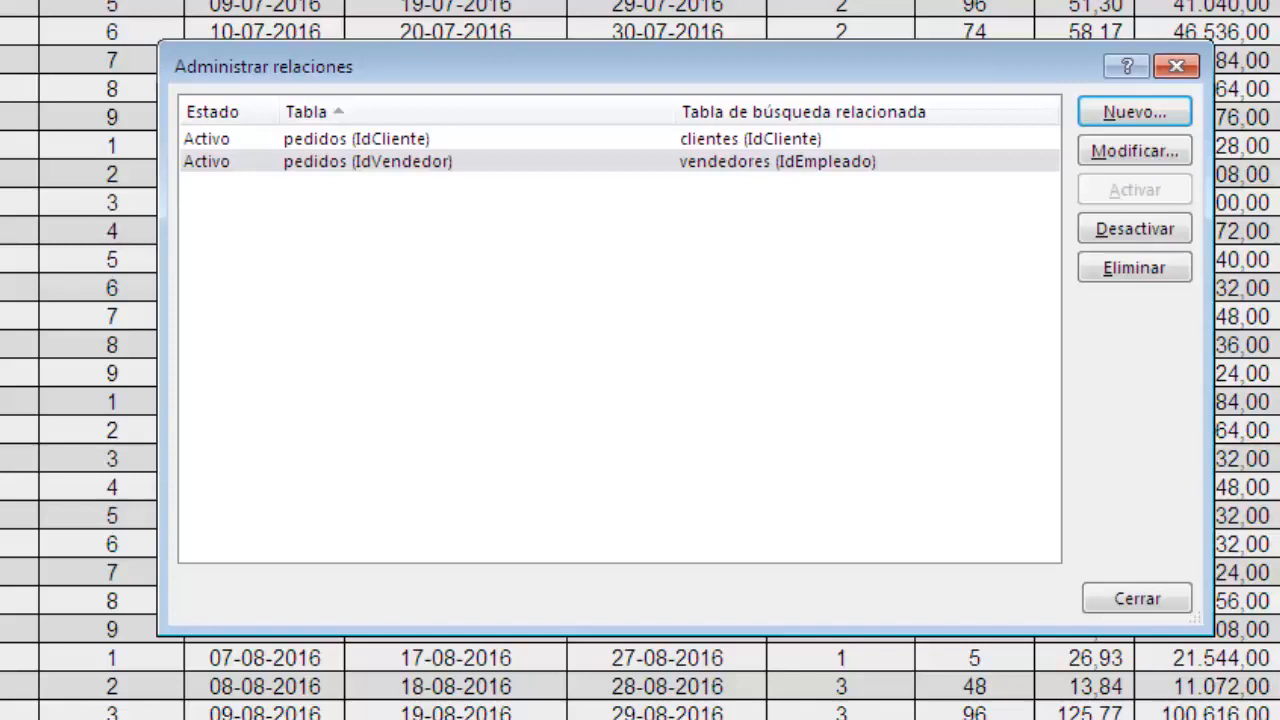
# Start a new table relationship with pedidos as the table and IdProducto as its external column.
pyautogui.click(1104, 118)
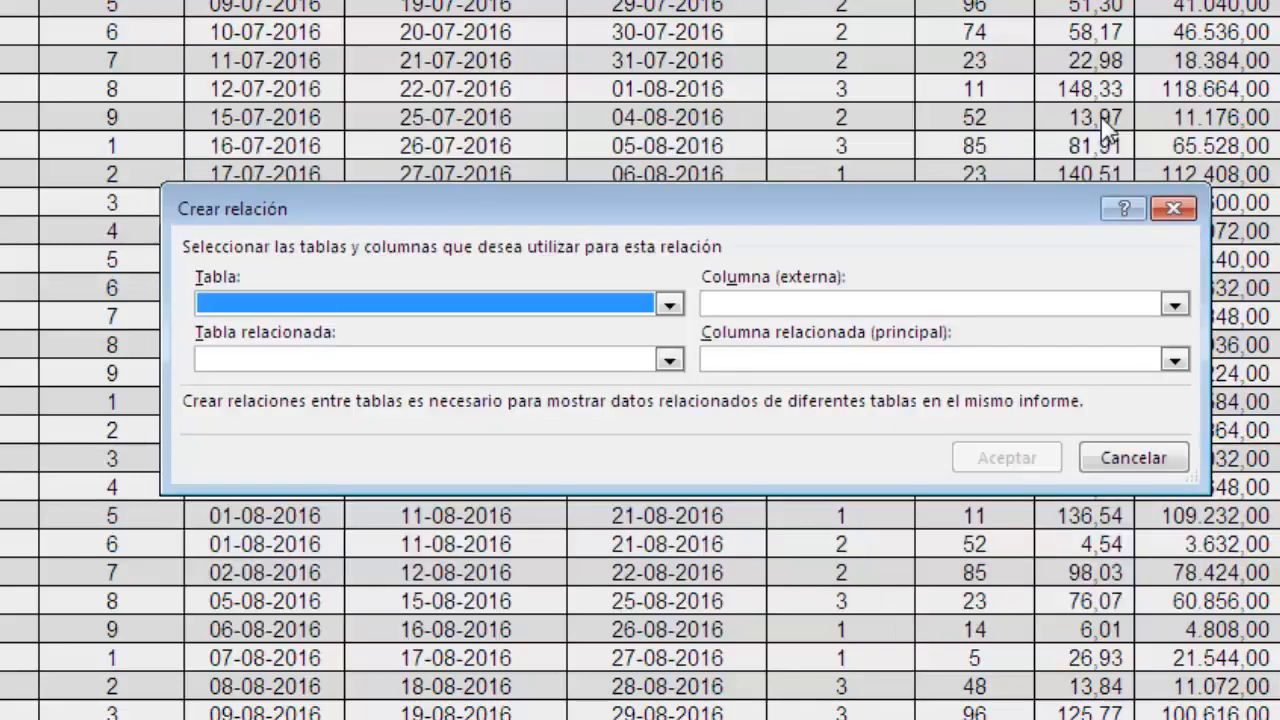
pyautogui.click(668, 304)
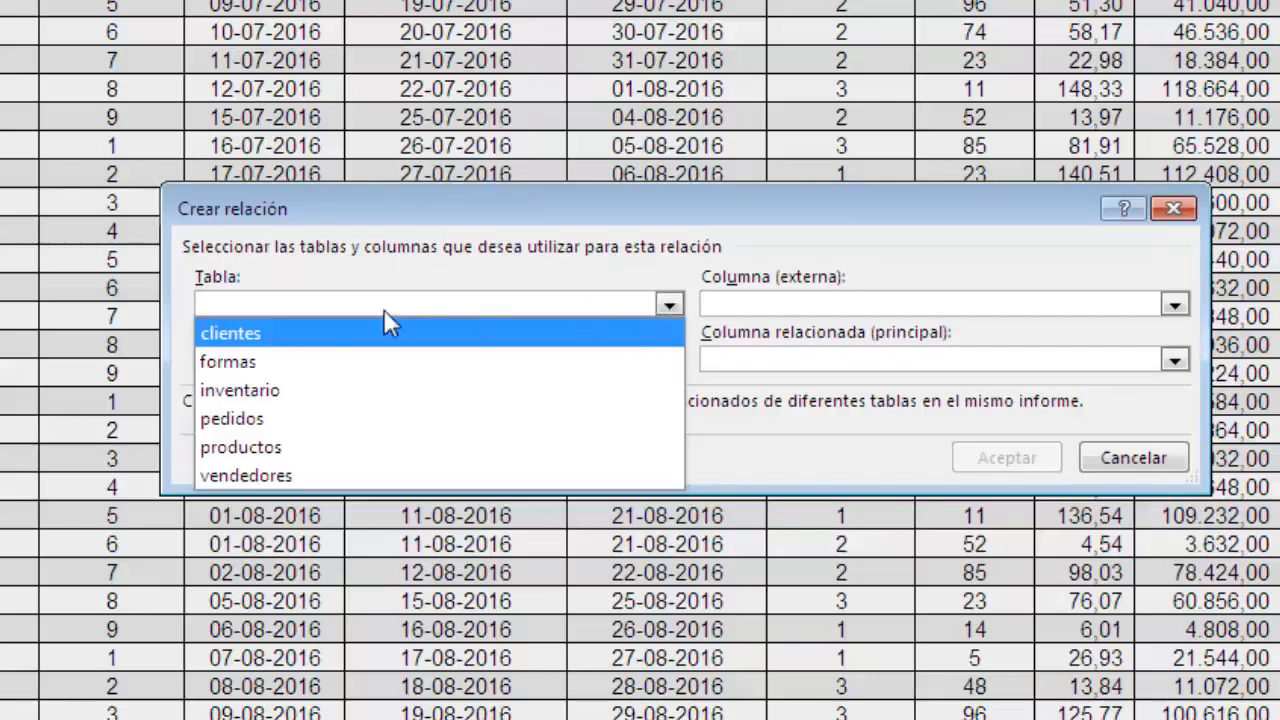
pyautogui.click(343, 418)
pyautogui.click(1172, 304)
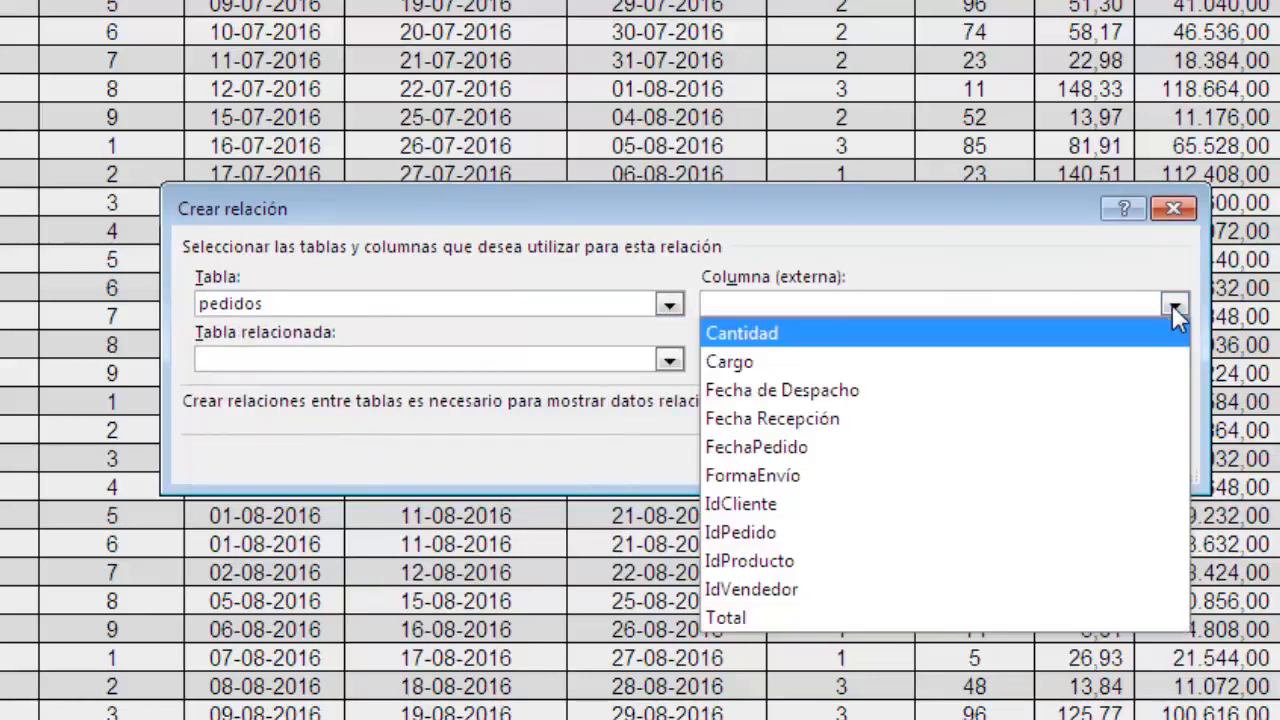
pyautogui.click(790, 566)
pyautogui.click(668, 360)
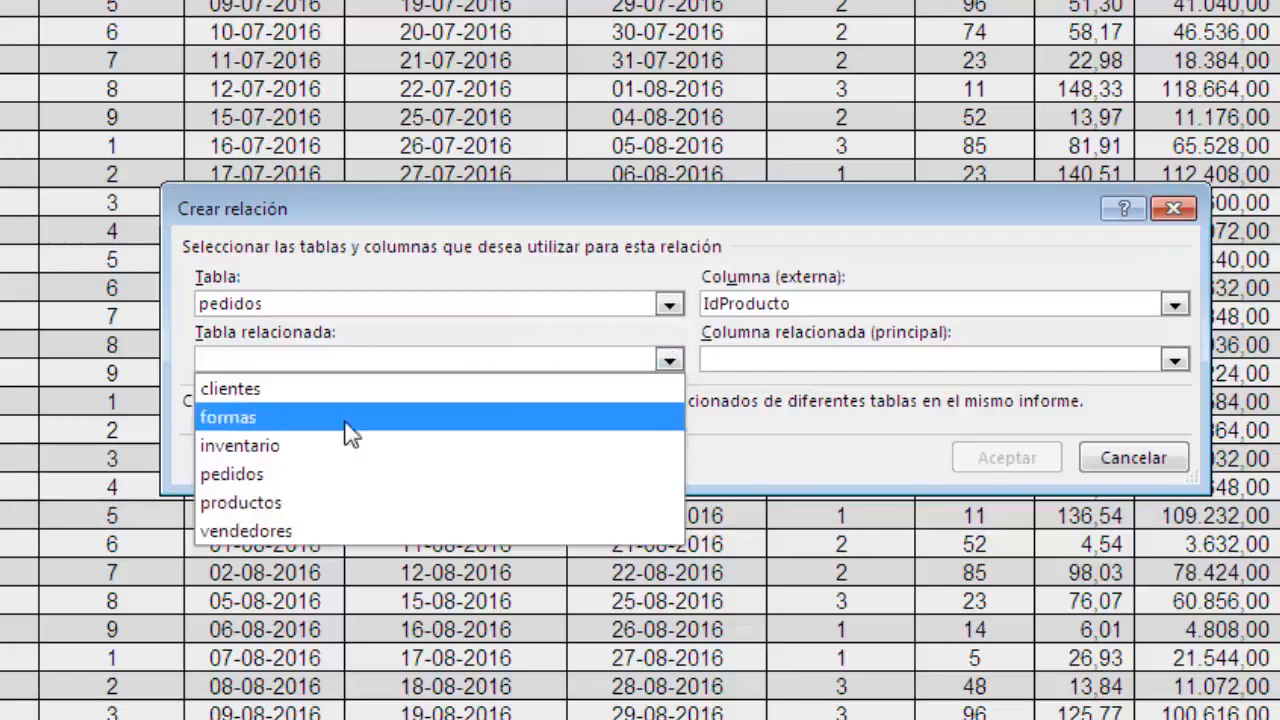
pyautogui.click(245, 446)
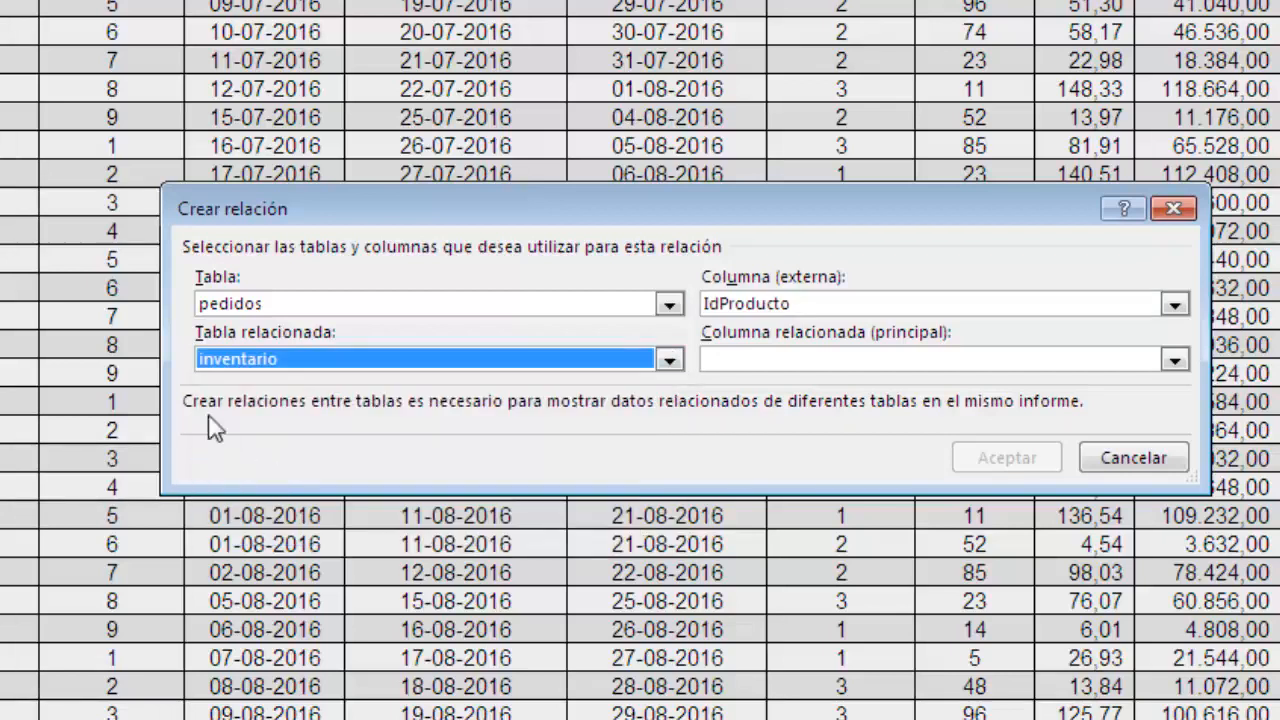
pyautogui.click(1178, 362)
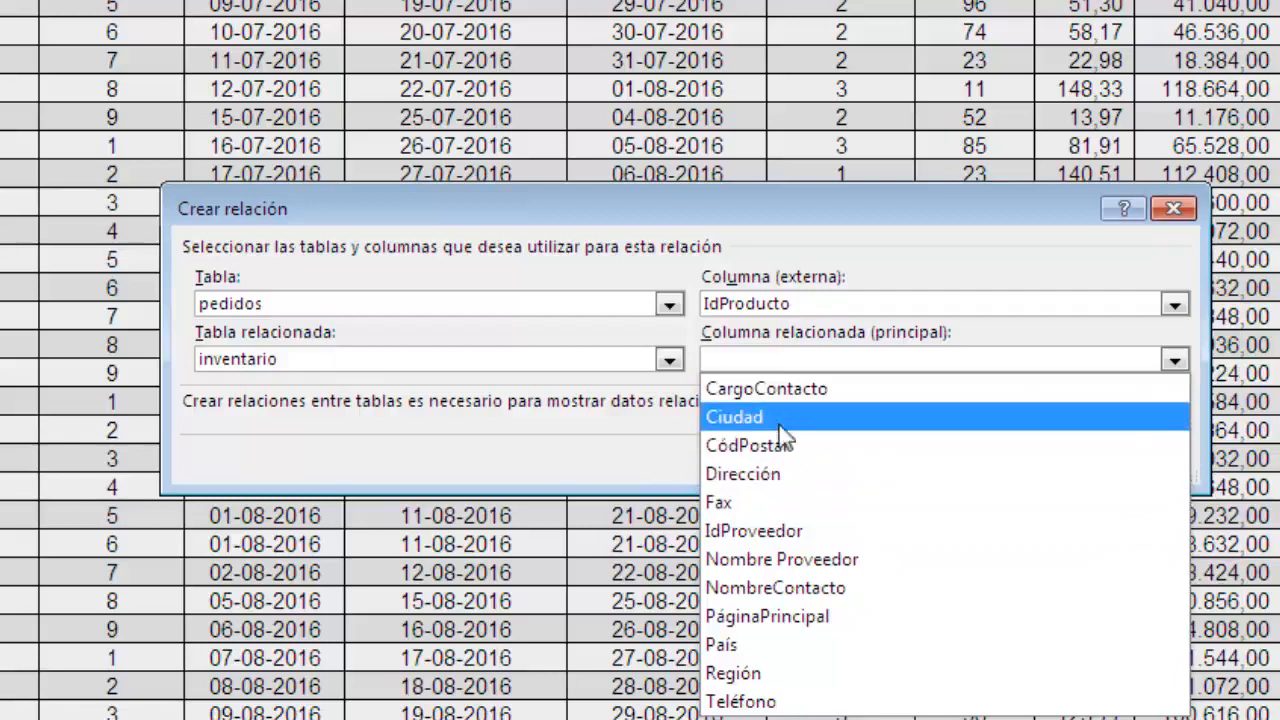
# Set productos as the related table with IdProducto as the primary related column, and create the relationship.
pyautogui.click(669, 359)
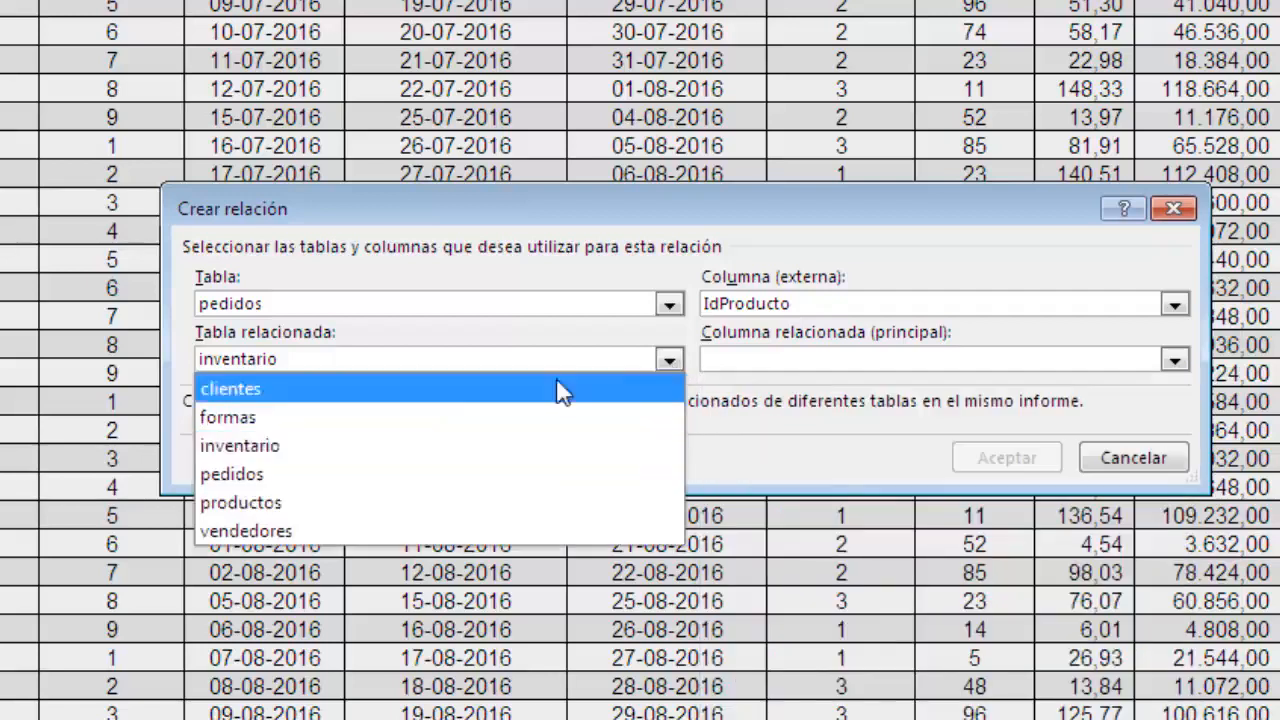
pyautogui.click(320, 508)
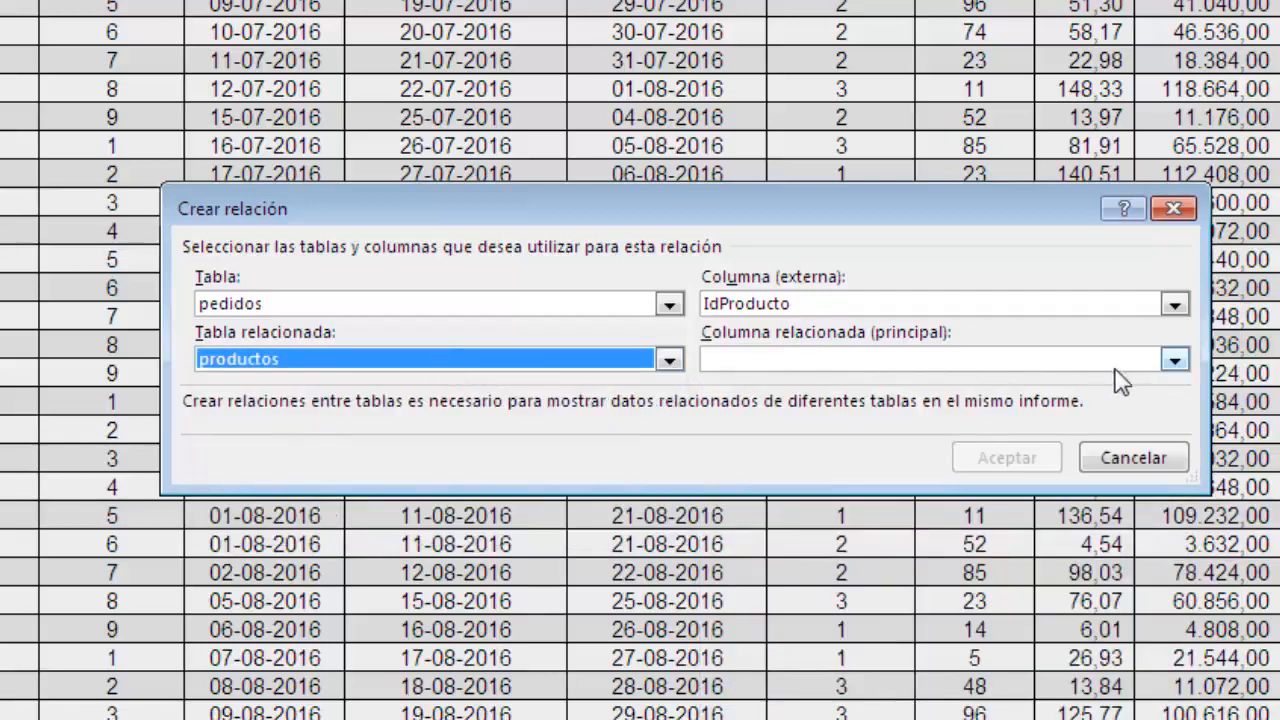
pyautogui.click(1174, 360)
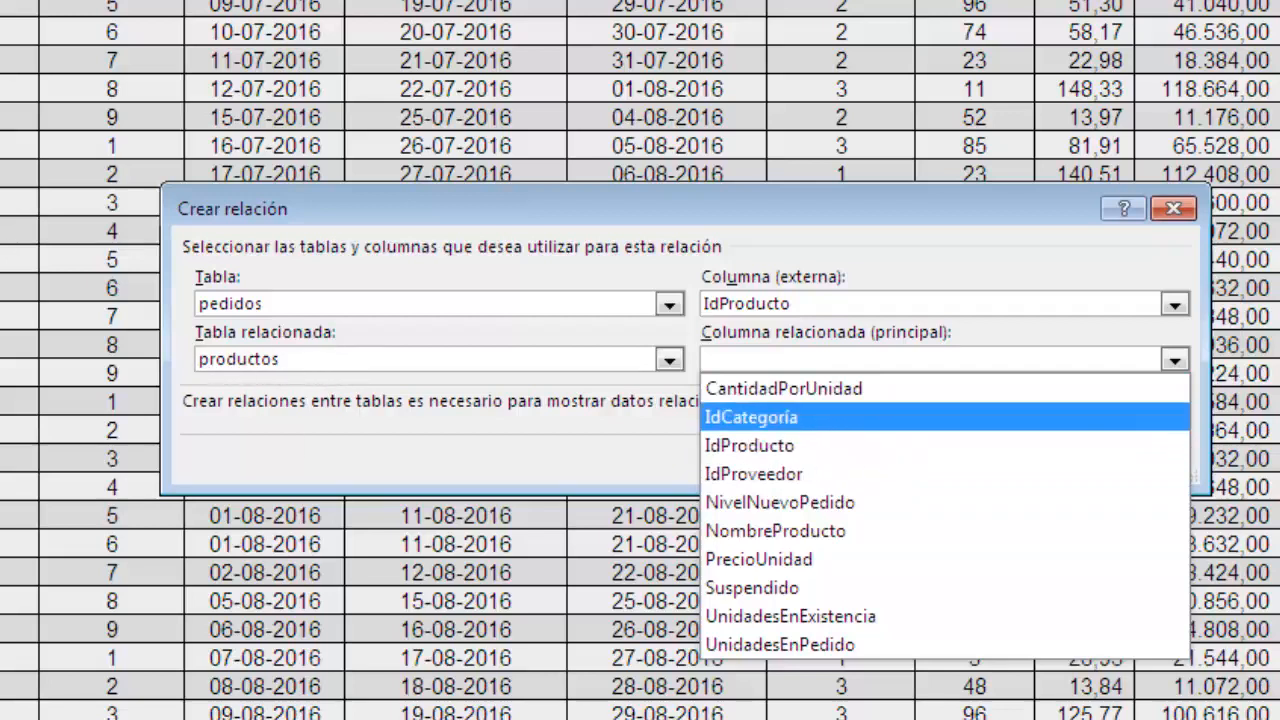
pyautogui.click(824, 450)
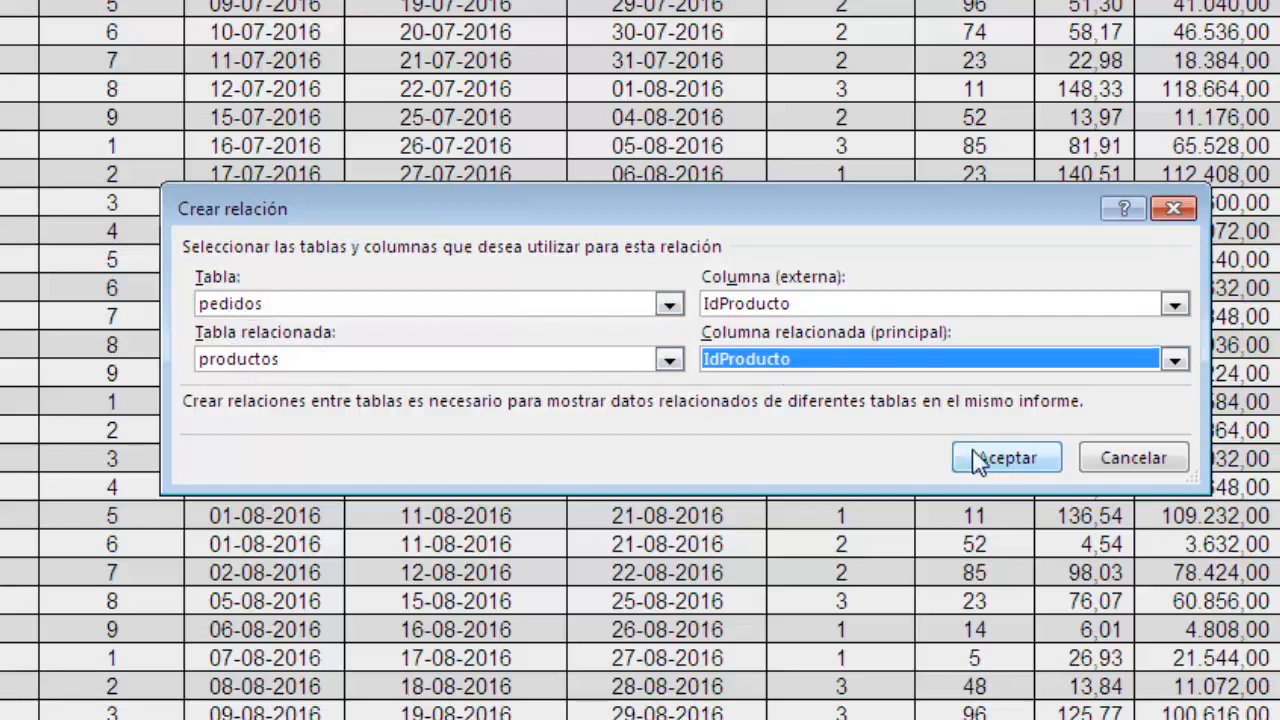
pyautogui.click(990, 468)
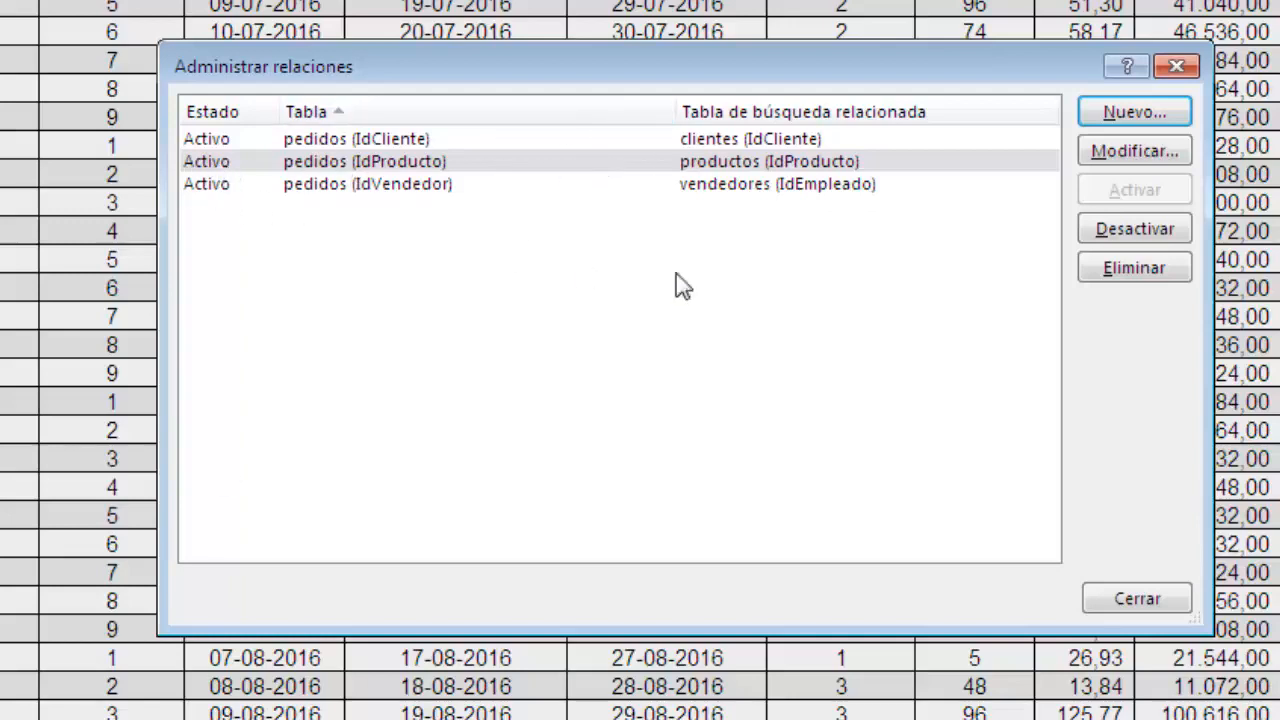
# Start another table relationship with pedidos as the table and IdCliente as its external column.
pyautogui.click(1130, 117)
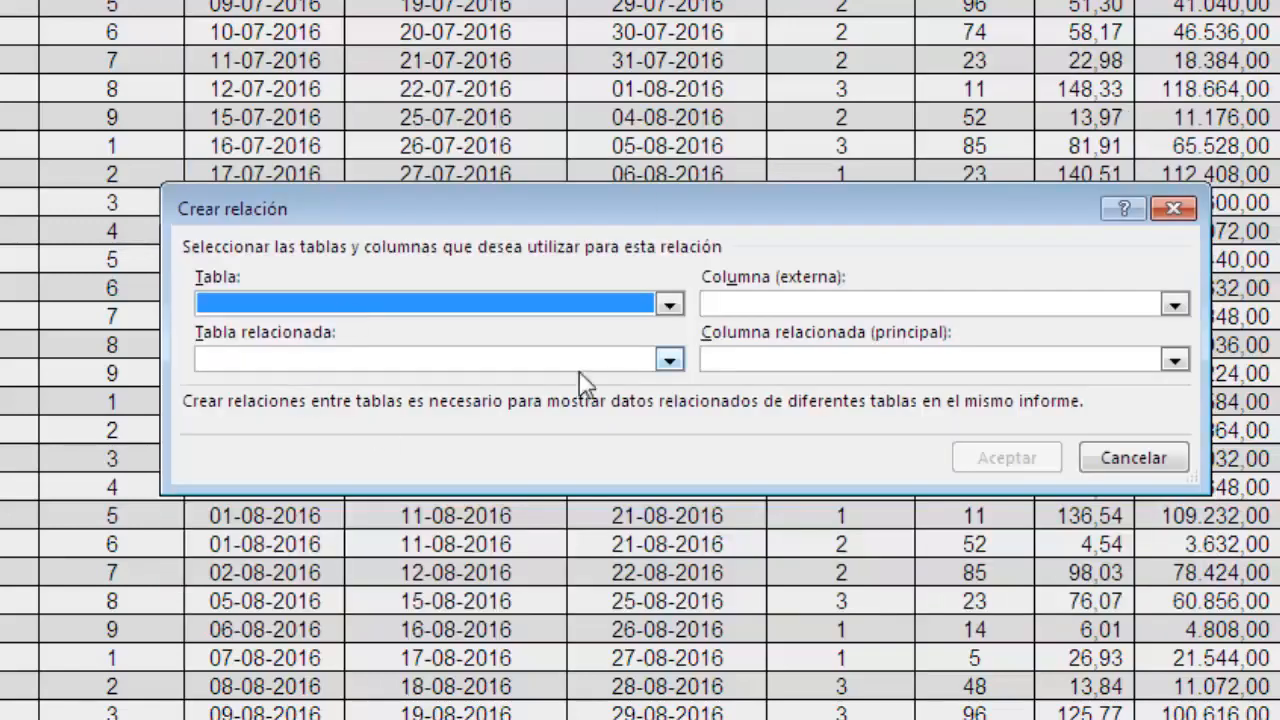
pyautogui.click(669, 304)
pyautogui.click(330, 420)
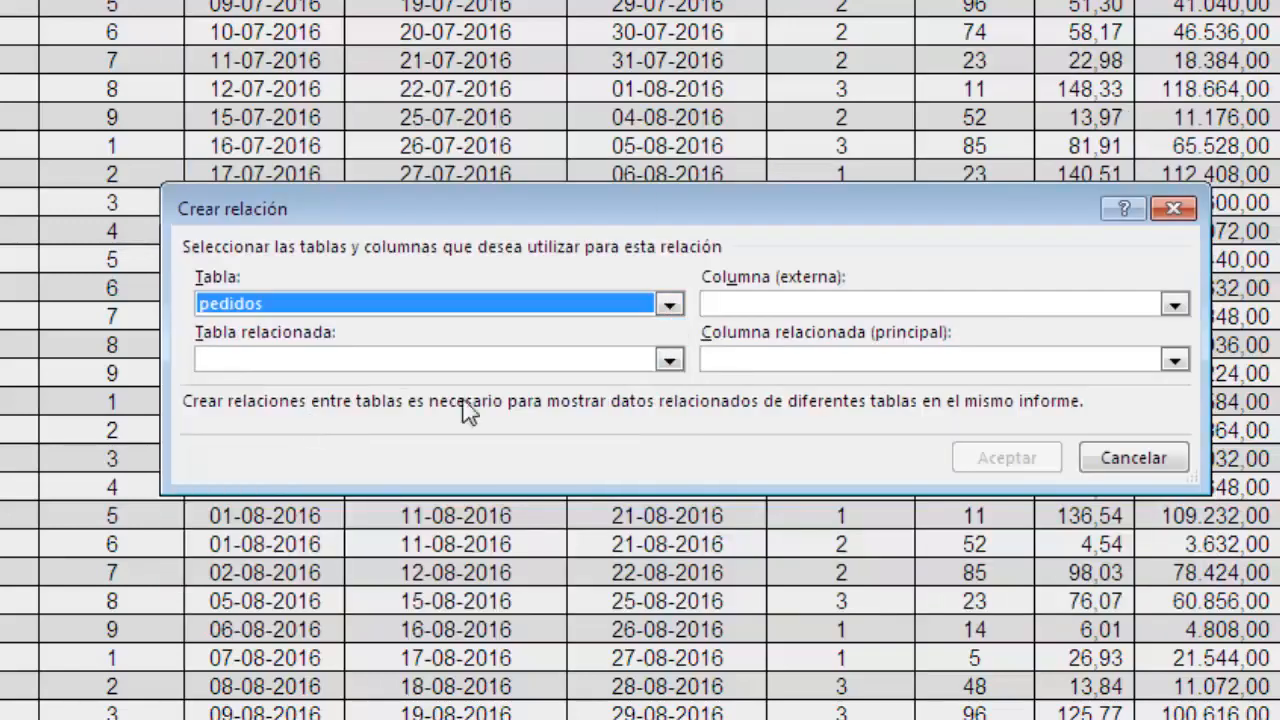
pyautogui.click(1173, 304)
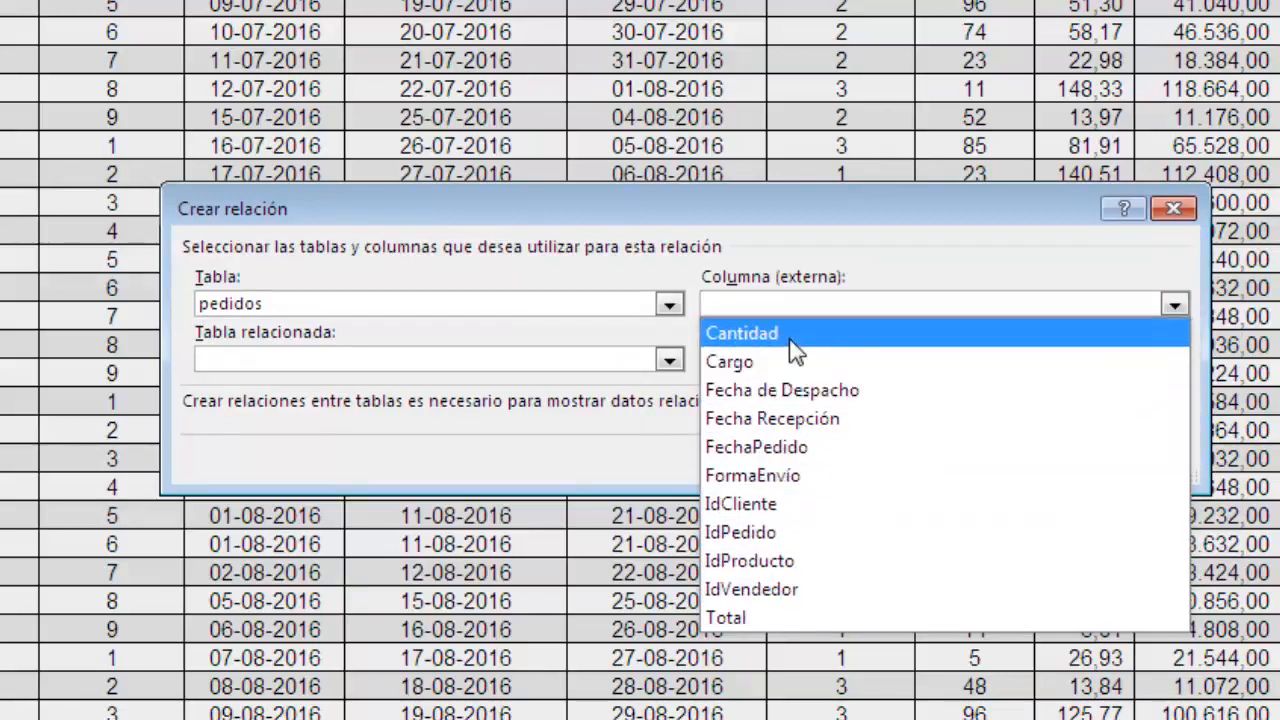
pyautogui.click(674, 313)
pyautogui.click(674, 313)
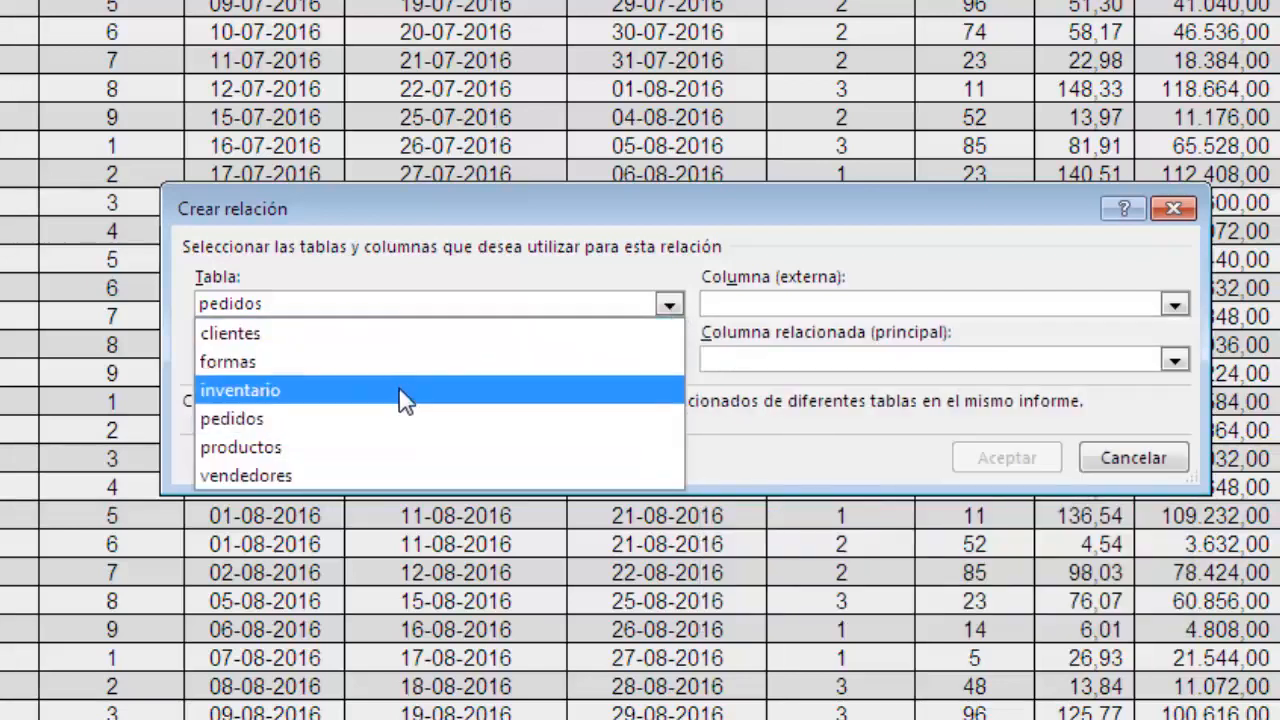
pyautogui.click(414, 418)
pyautogui.click(1170, 304)
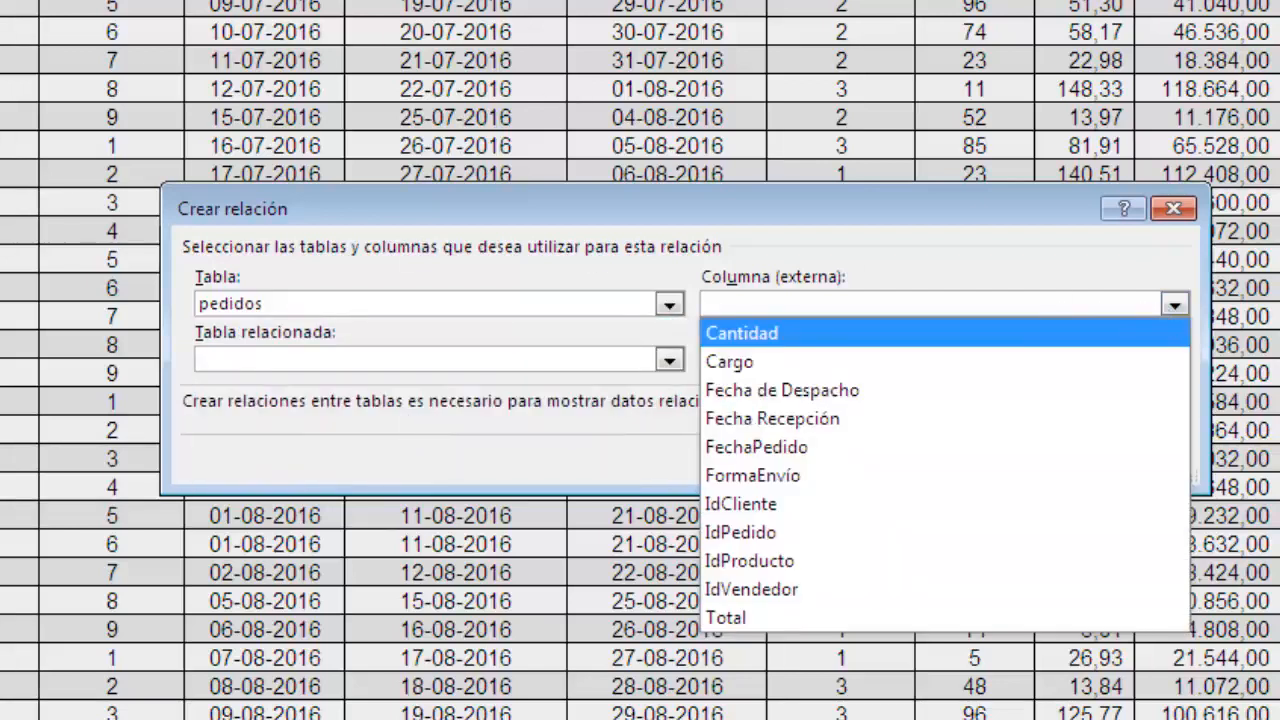
pyautogui.click(785, 505)
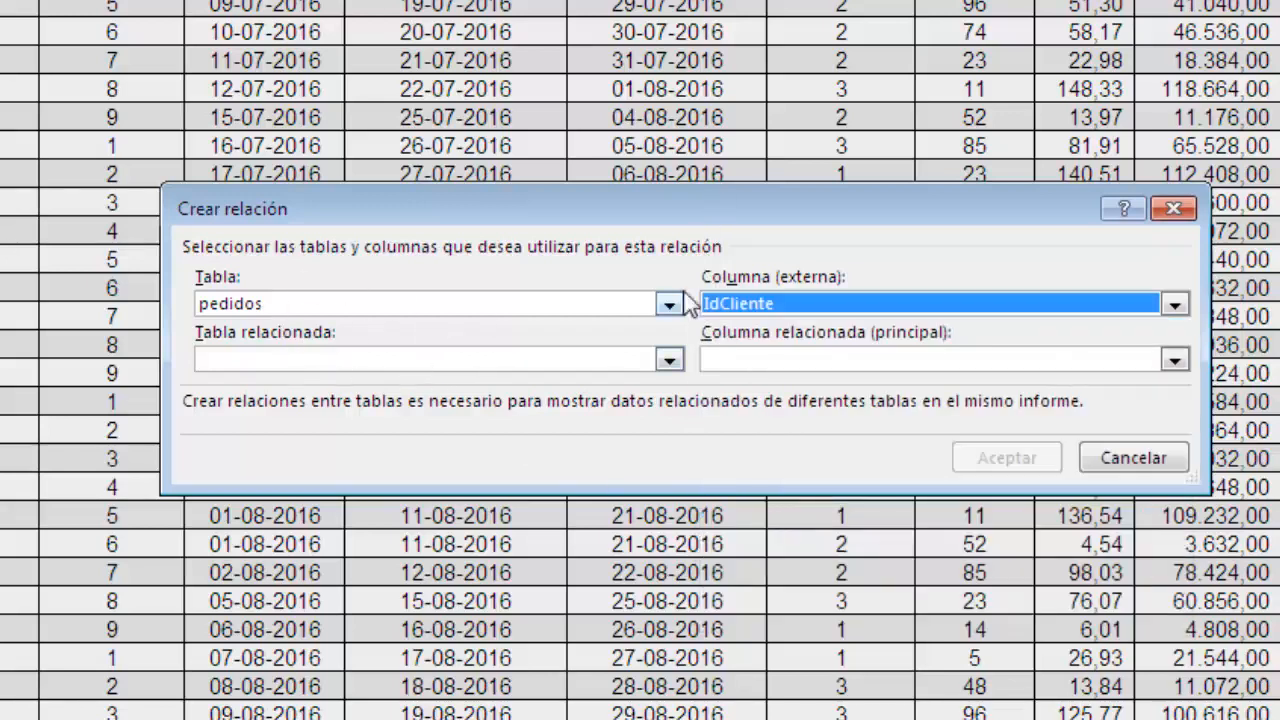
# Try to relate pedidos to clientes through the primary related column IdCliente again, and cancel the new relationship.
pyautogui.click(668, 360)
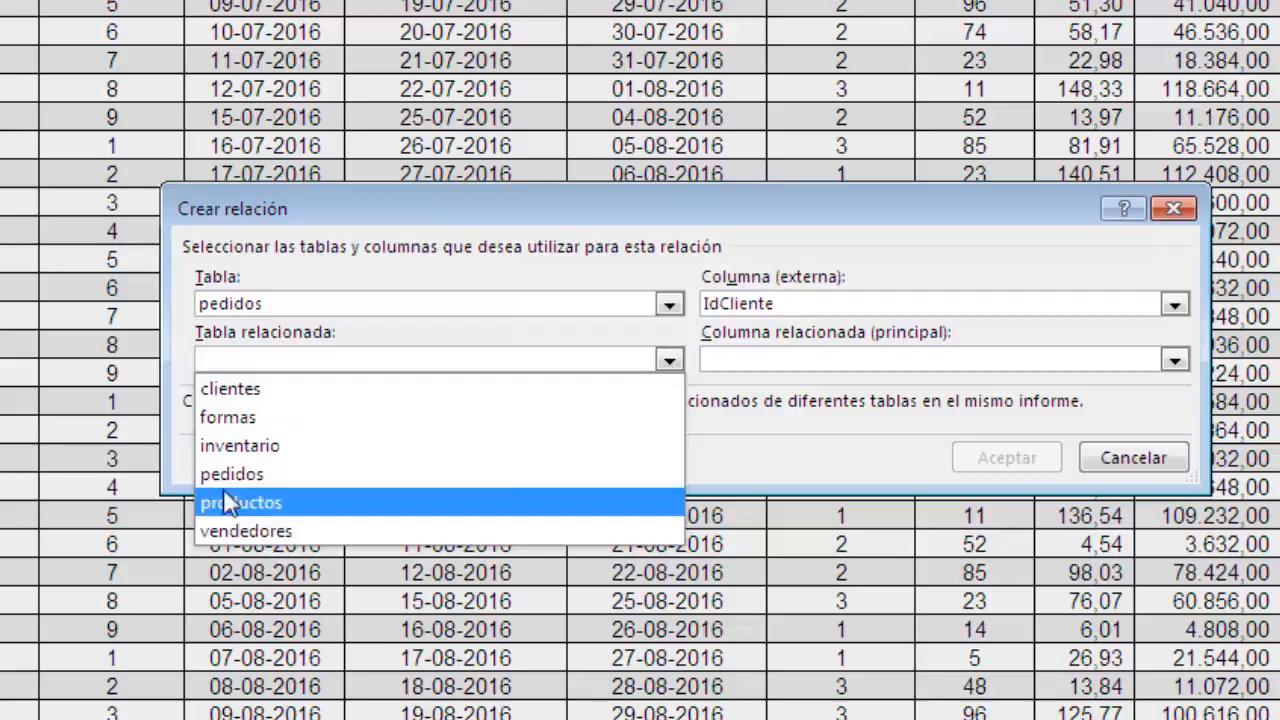
pyautogui.click(233, 389)
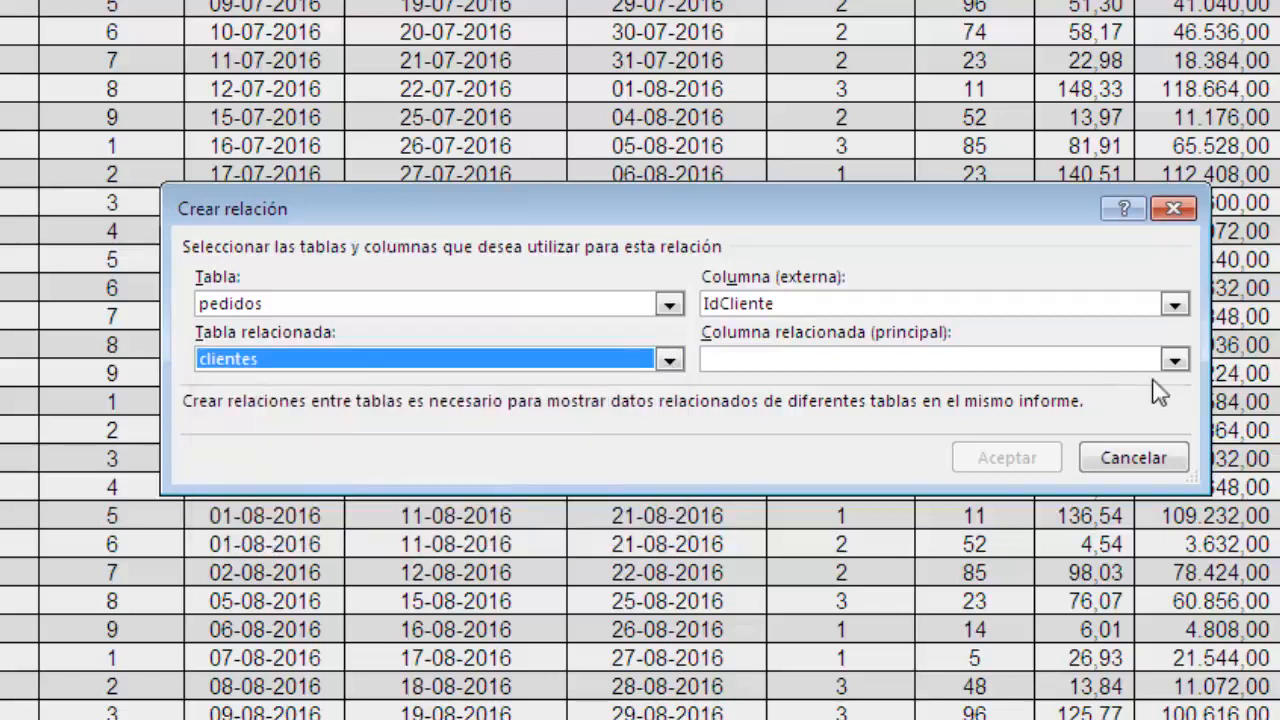
pyautogui.click(1174, 360)
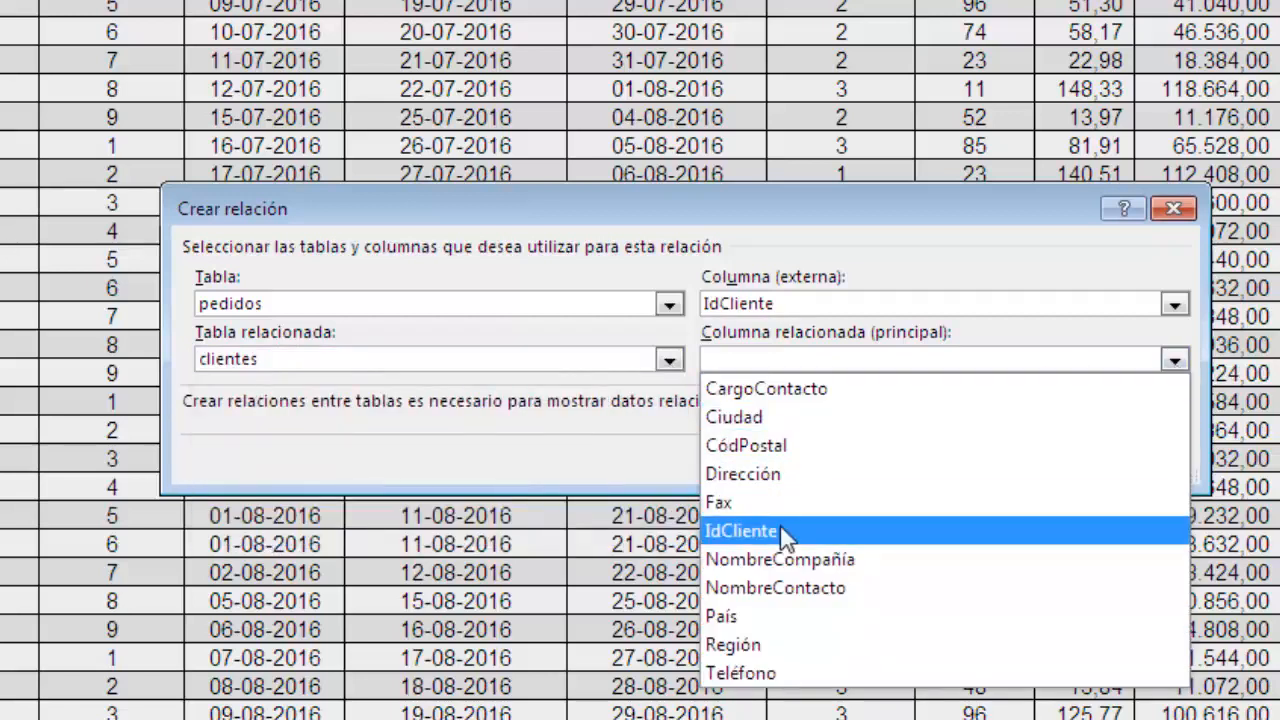
pyautogui.click(786, 531)
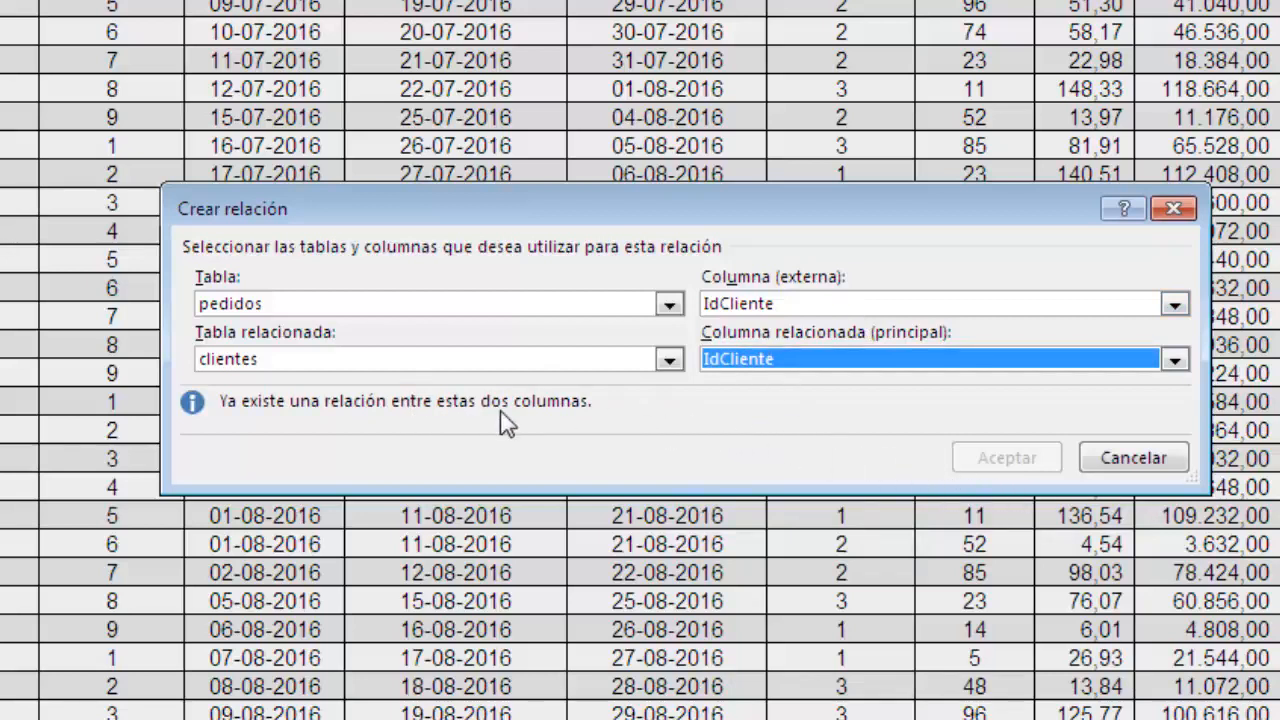
pyautogui.click(1092, 458)
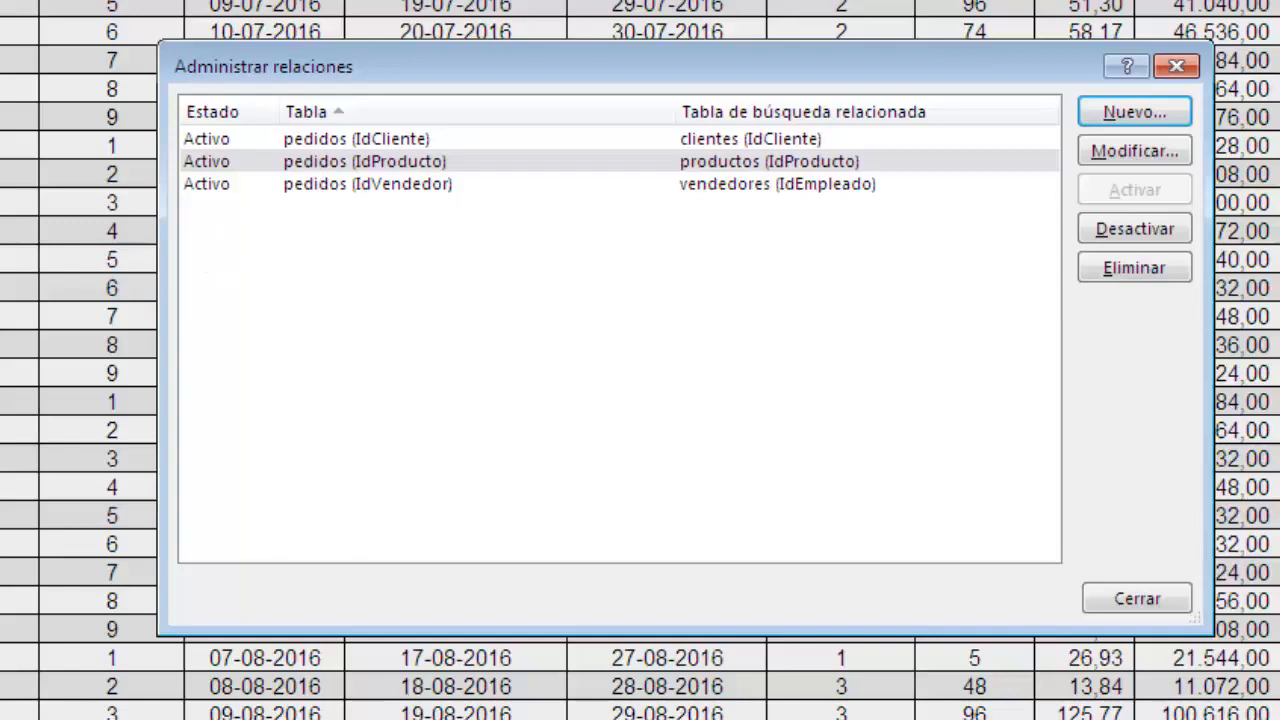
# Start a new table relationship with pedidos as the table and FormaEnvío as its external column.
pyautogui.click(1118, 114)
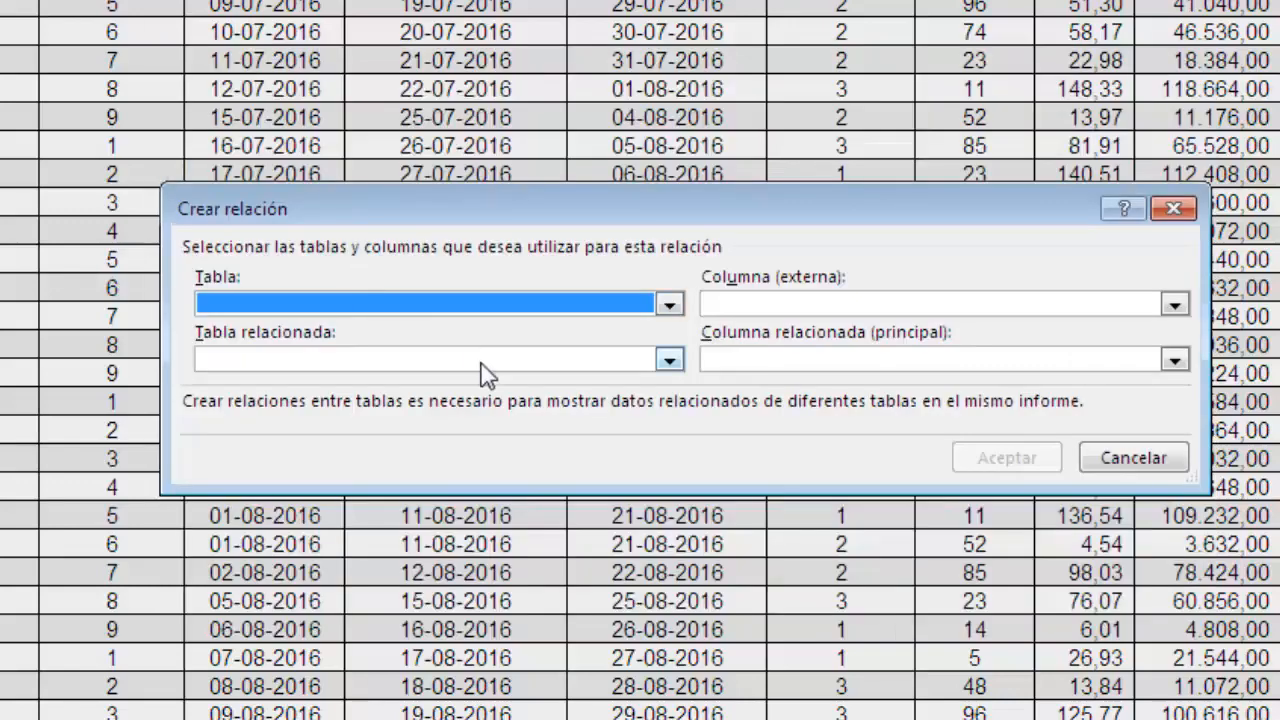
pyautogui.click(668, 305)
pyautogui.click(252, 420)
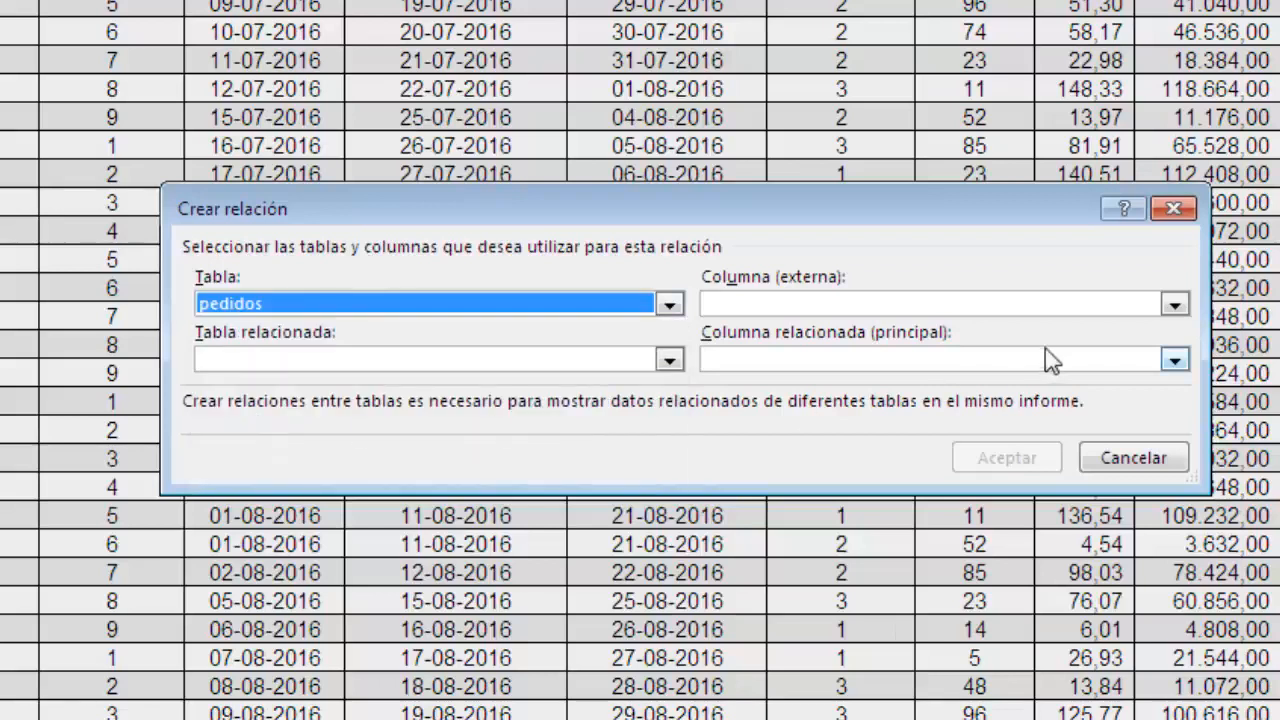
pyautogui.click(1174, 305)
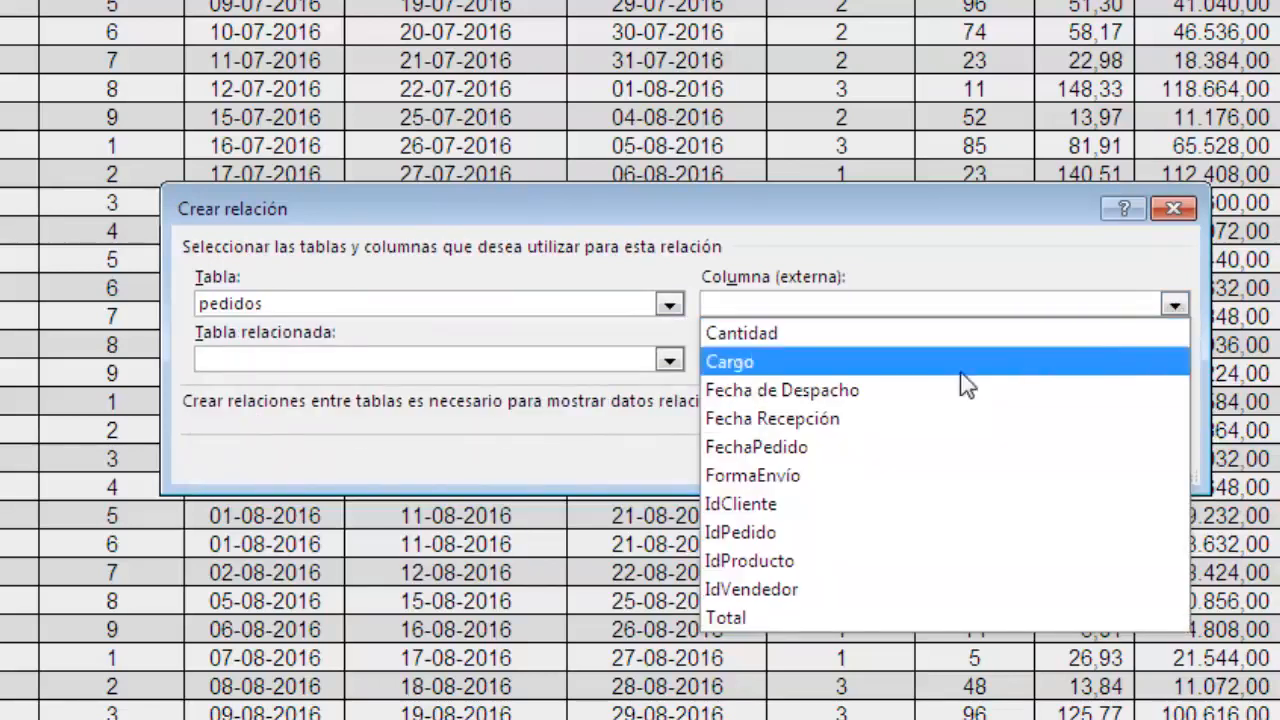
pyautogui.click(790, 475)
# Relate it to the formas table through the primary column FormaEnvío, create the relationship and close the relationship manager.
pyautogui.click(669, 359)
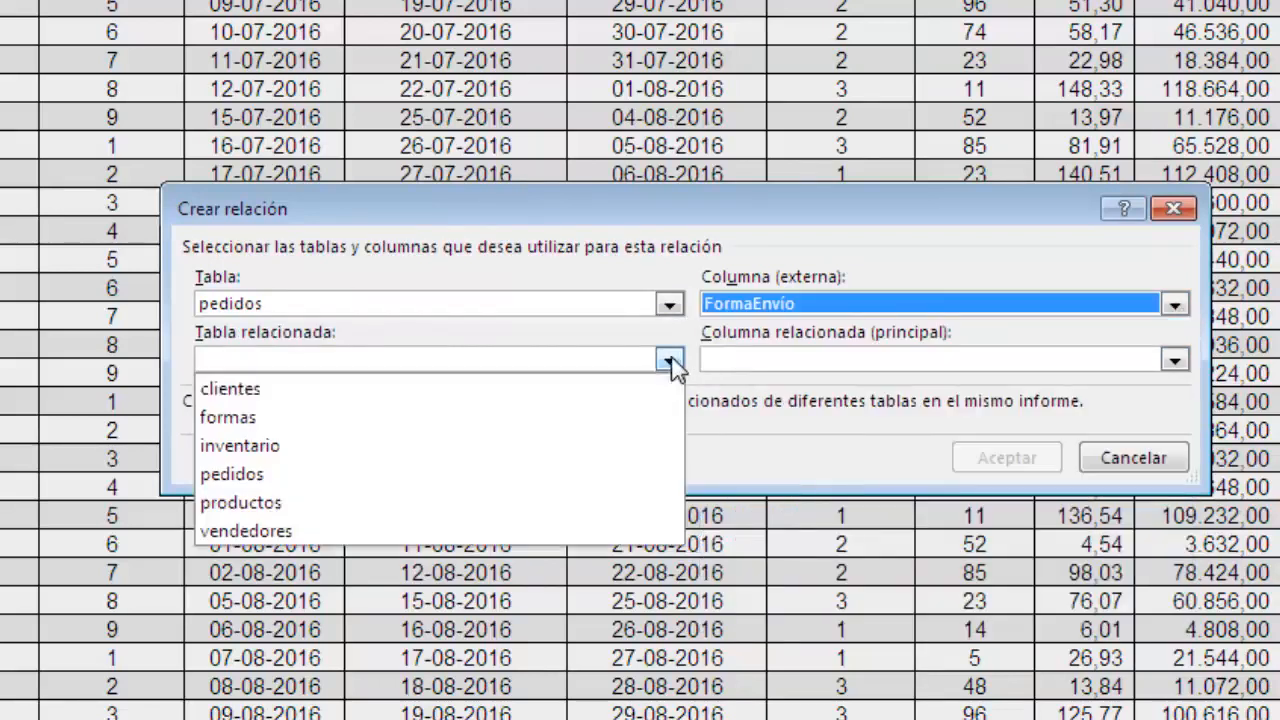
pyautogui.click(290, 418)
pyautogui.click(1178, 360)
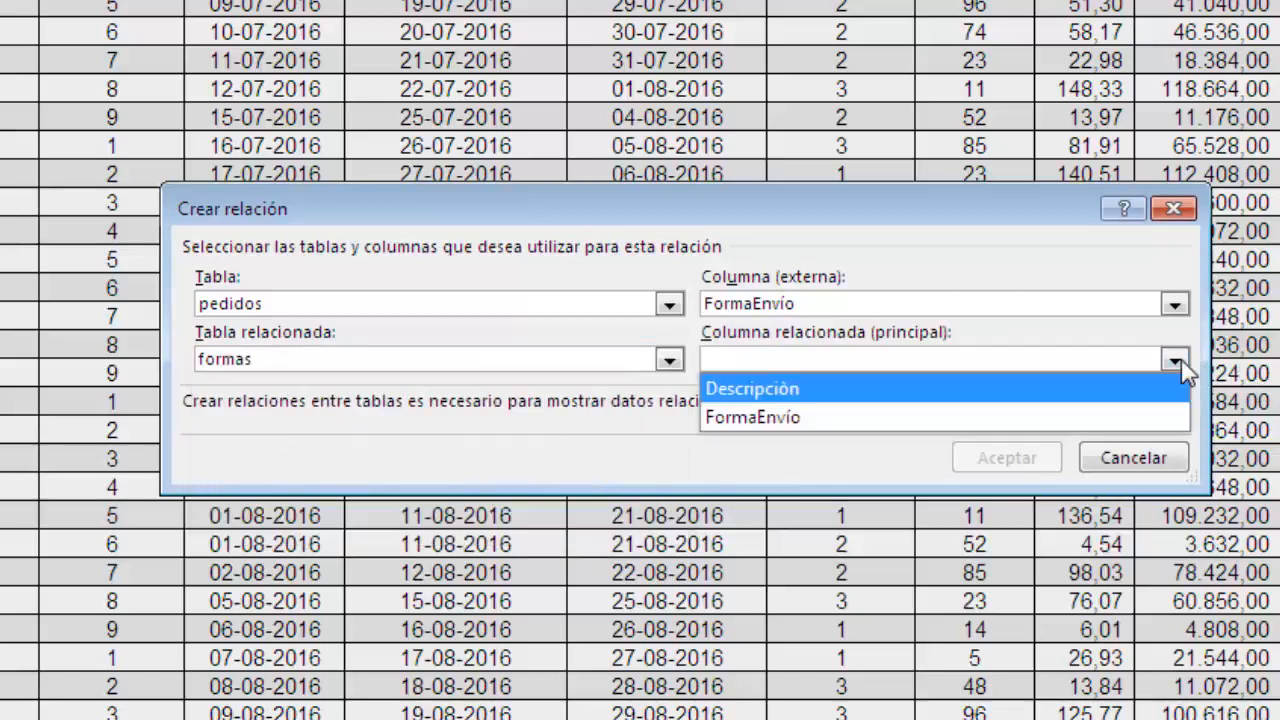
pyautogui.click(852, 420)
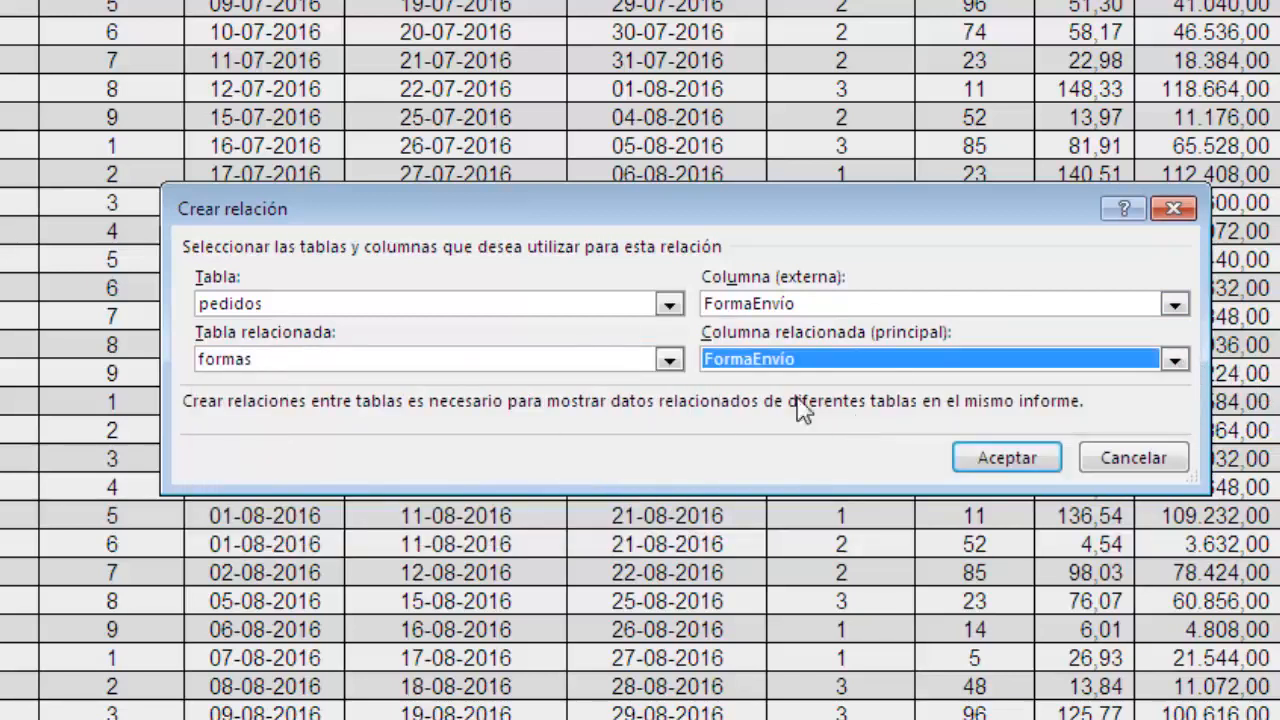
pyautogui.click(1030, 460)
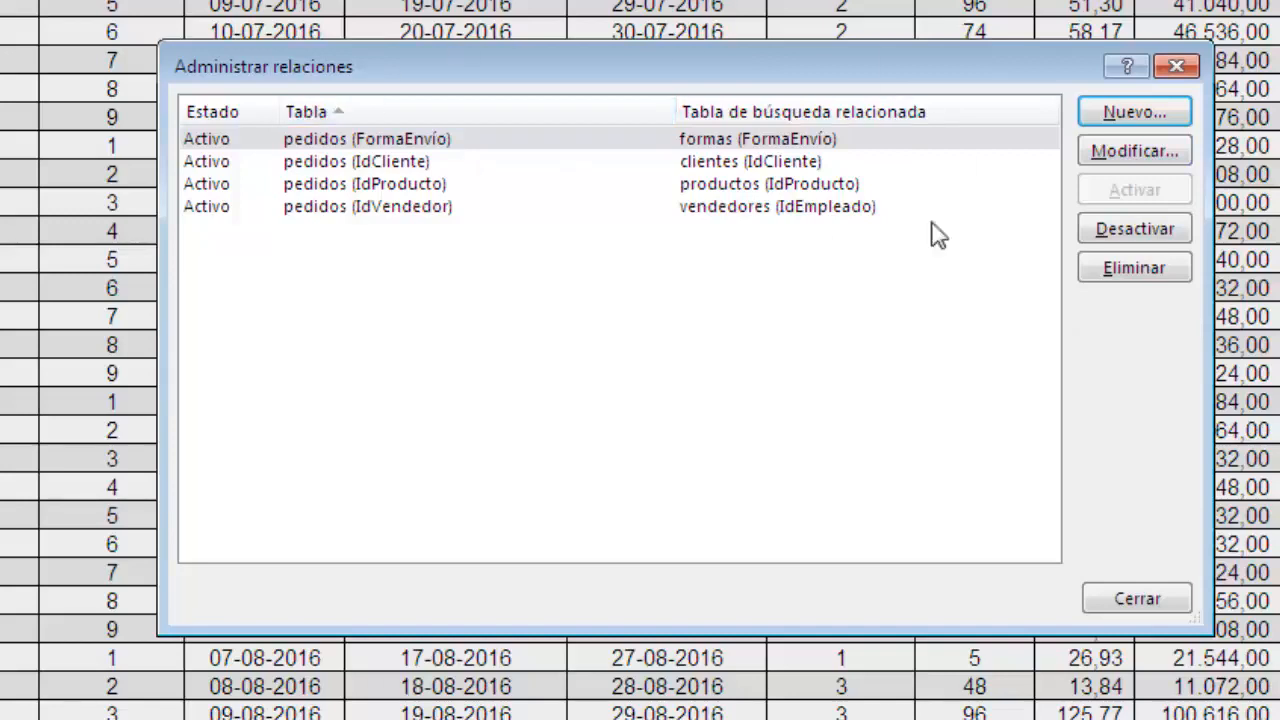
pyautogui.click(1136, 598)
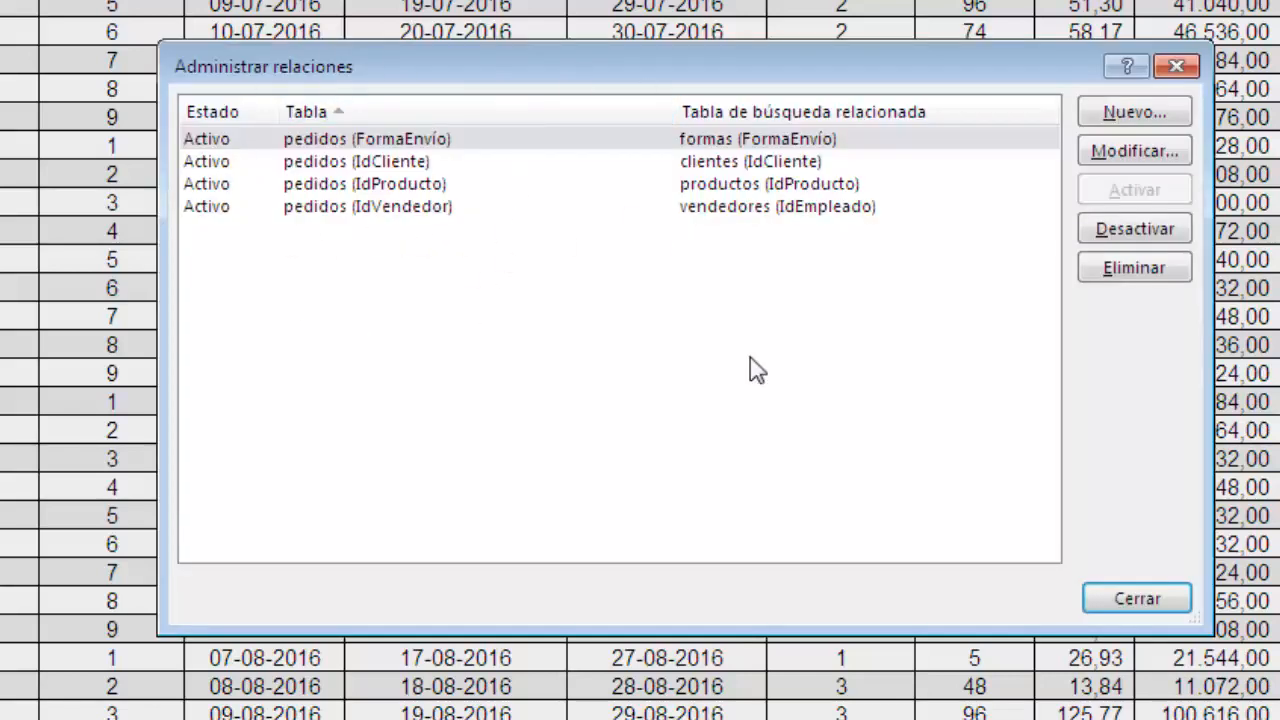
pyautogui.click(1125, 601)
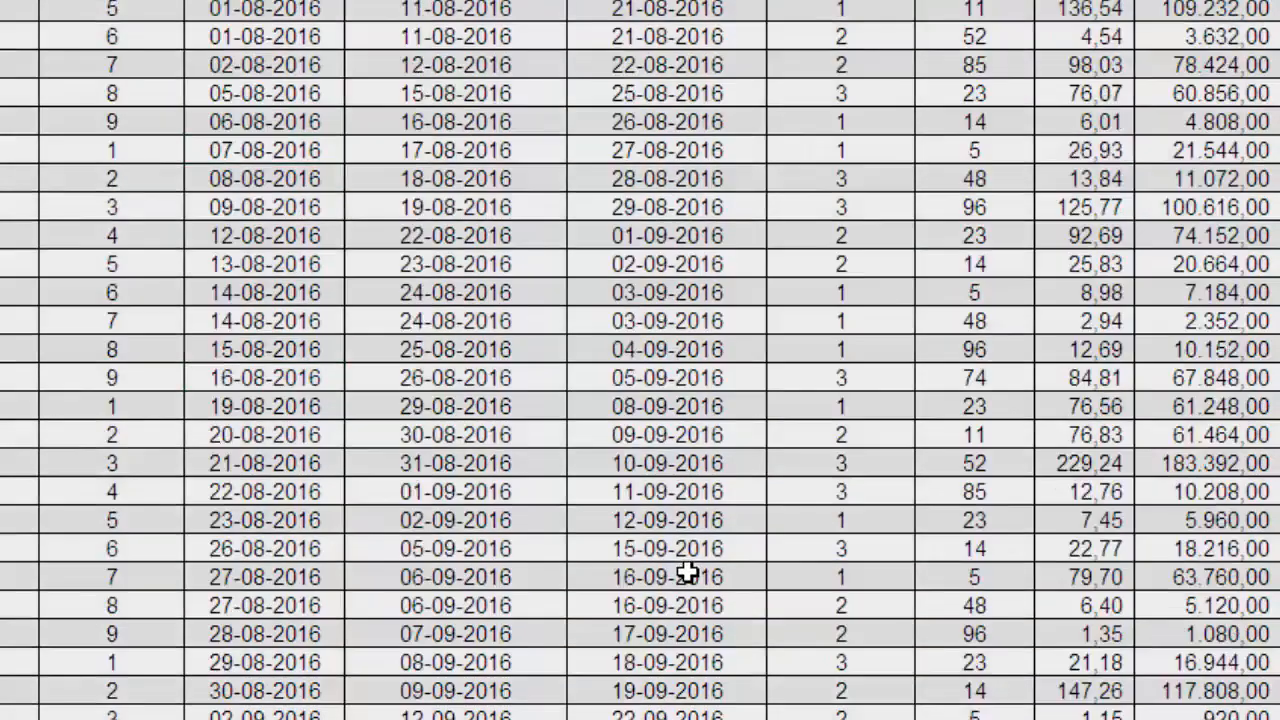
# Rename the suppliers table on the proveedores sheet as PROVEEDOR.
pyautogui.scroll(6, 687, 573)
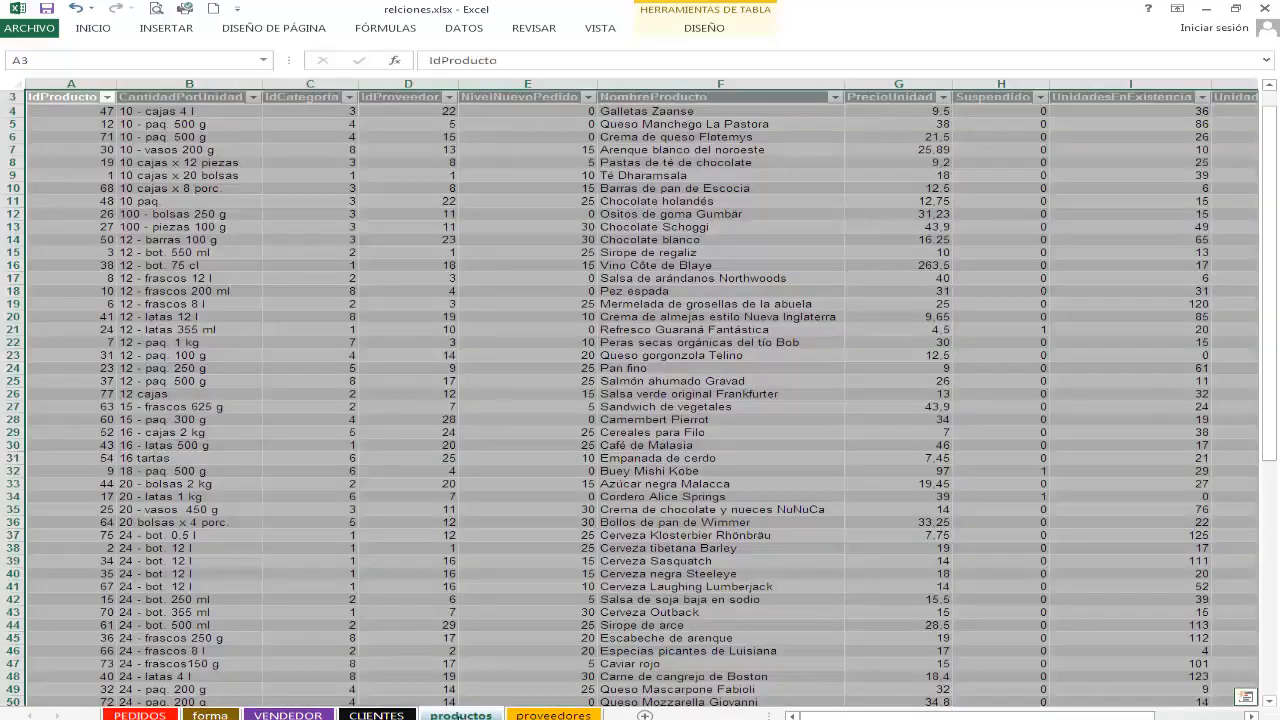
pyautogui.click(487, 447)
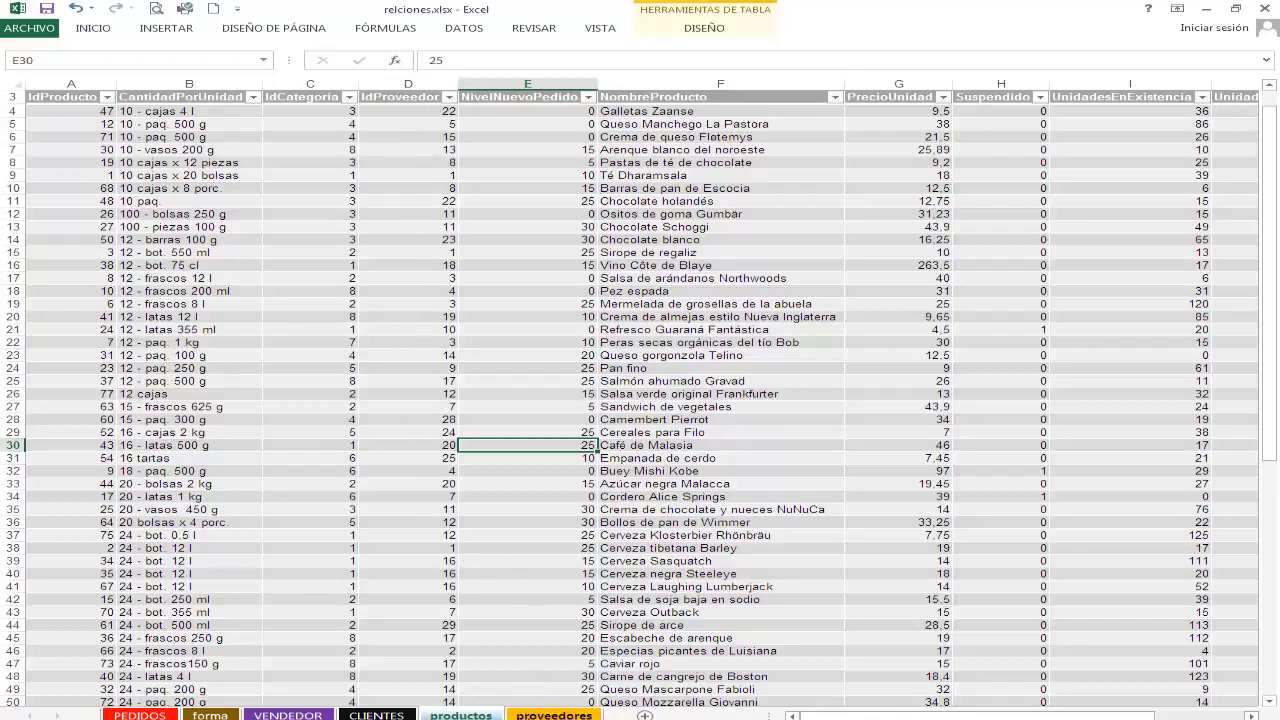
pyautogui.click(553, 715)
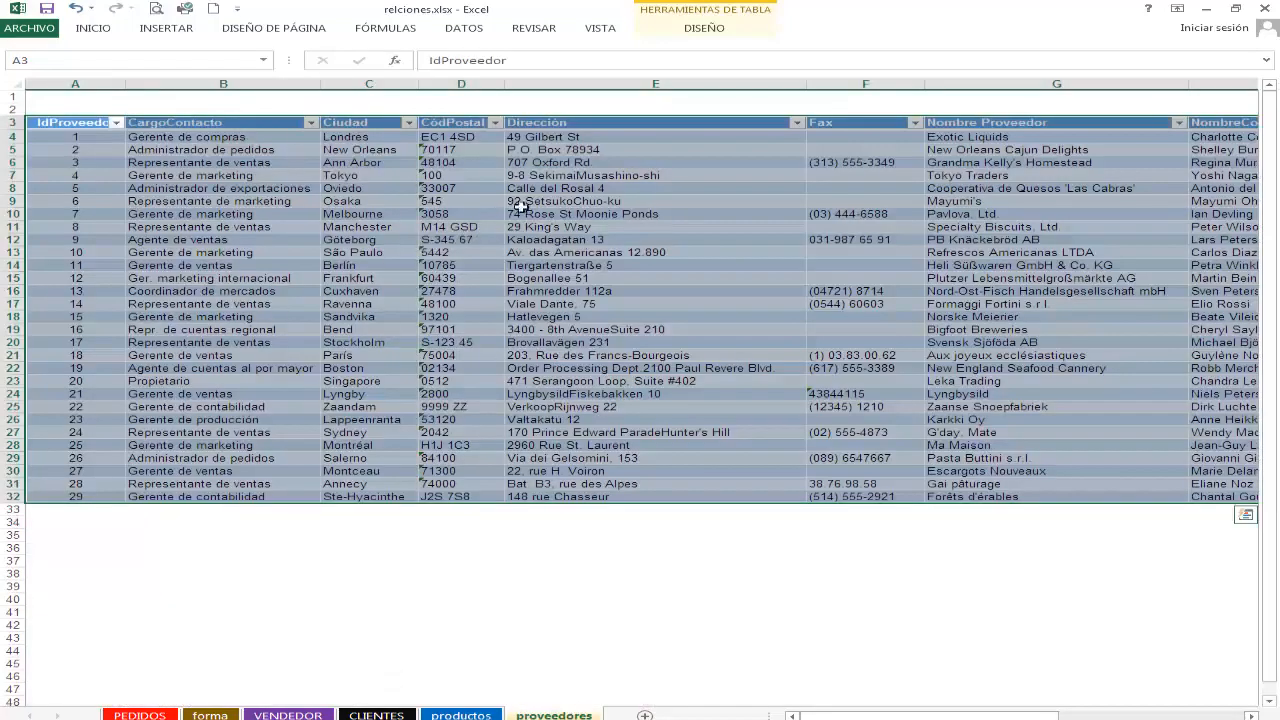
pyautogui.click(690, 26)
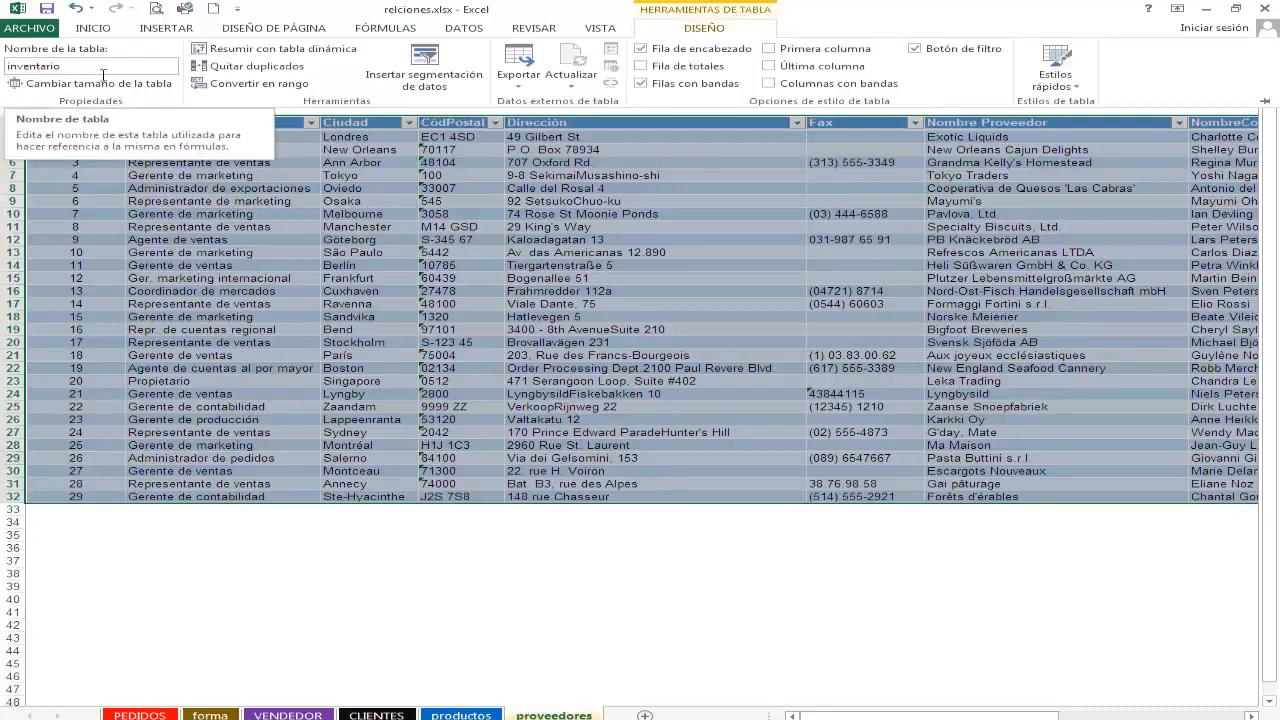
pyautogui.moveTo(7, 72); pyautogui.dragTo(93, 74)
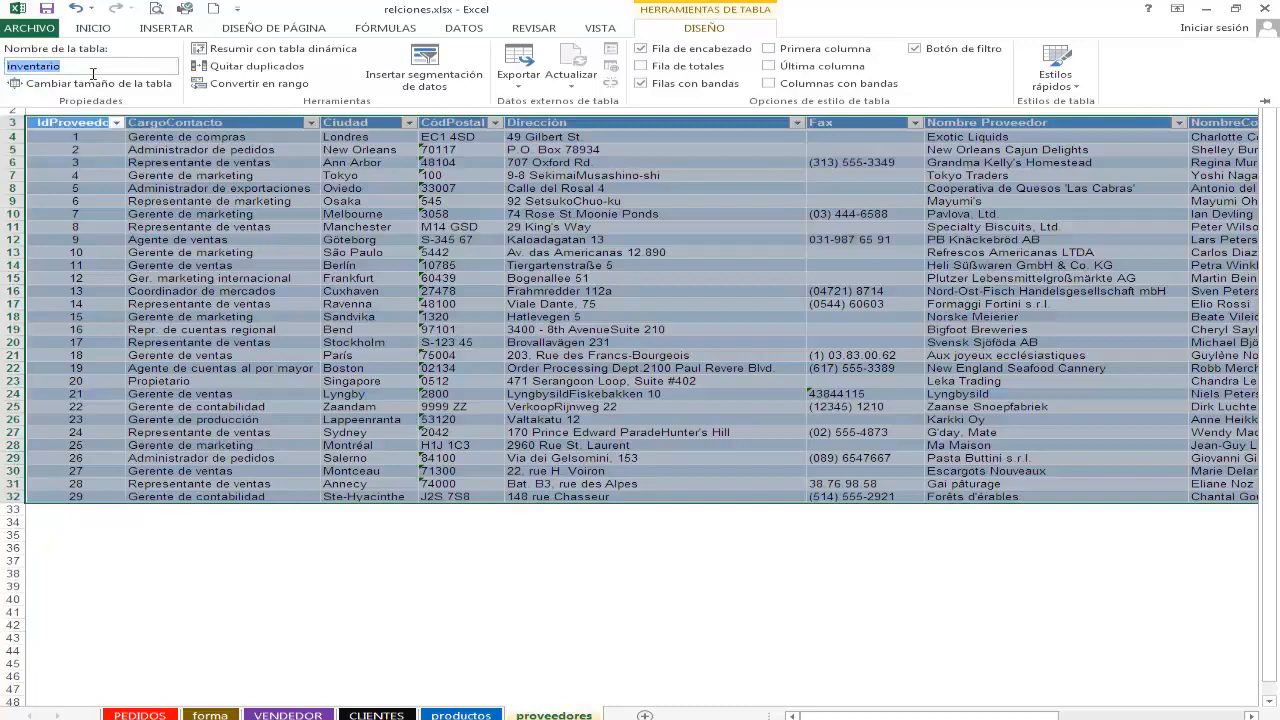
pyautogui.write('PROVEEDOR')
pyautogui.press('Return')
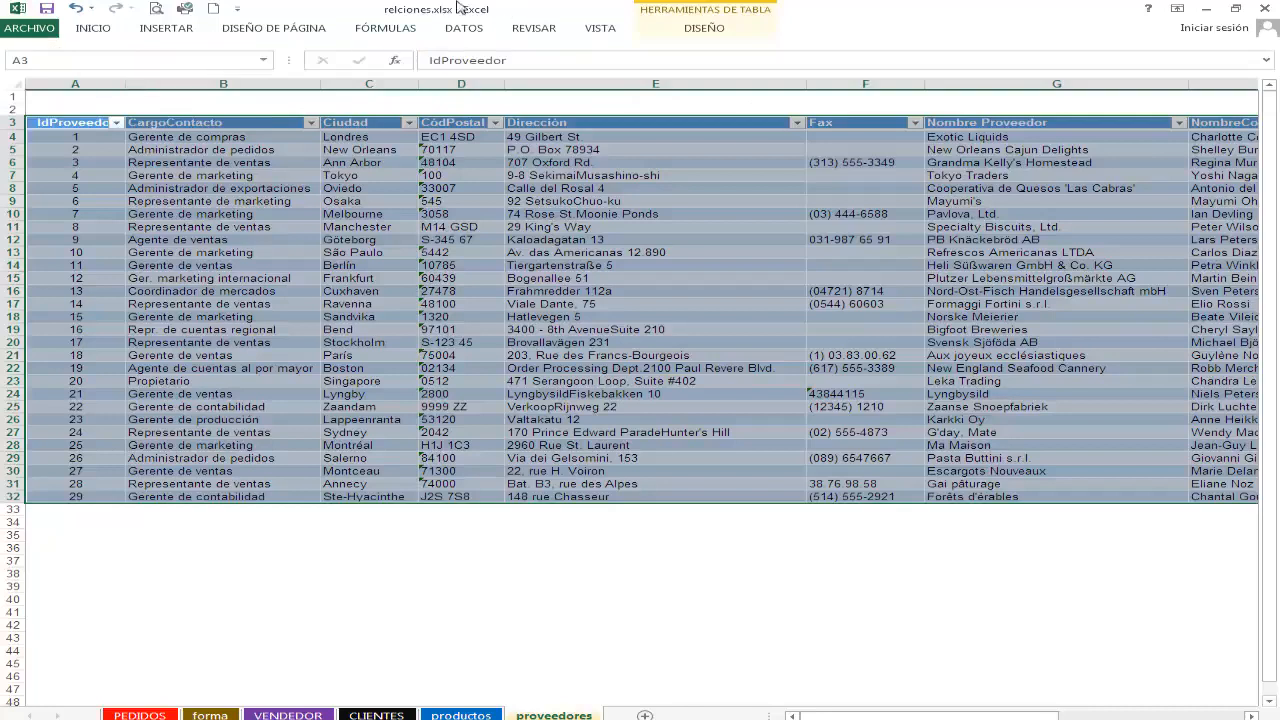
pyautogui.click(656, 14)
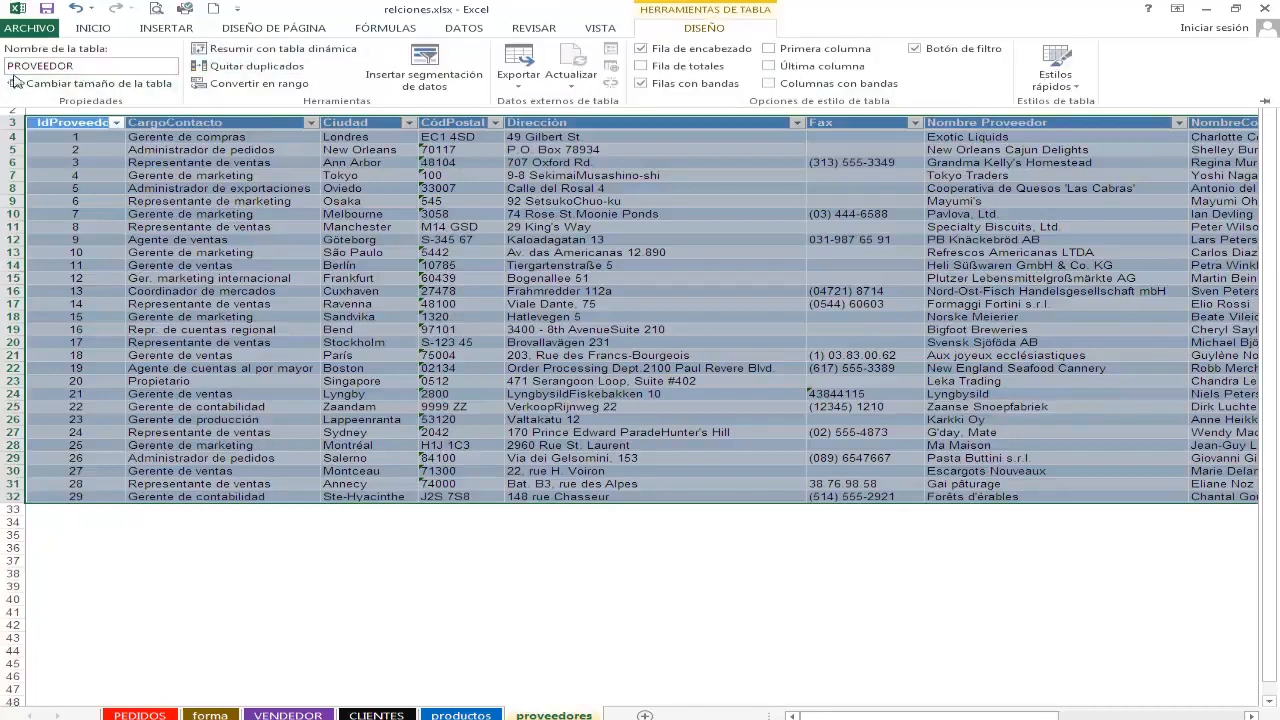
pyautogui.click(432, 224)
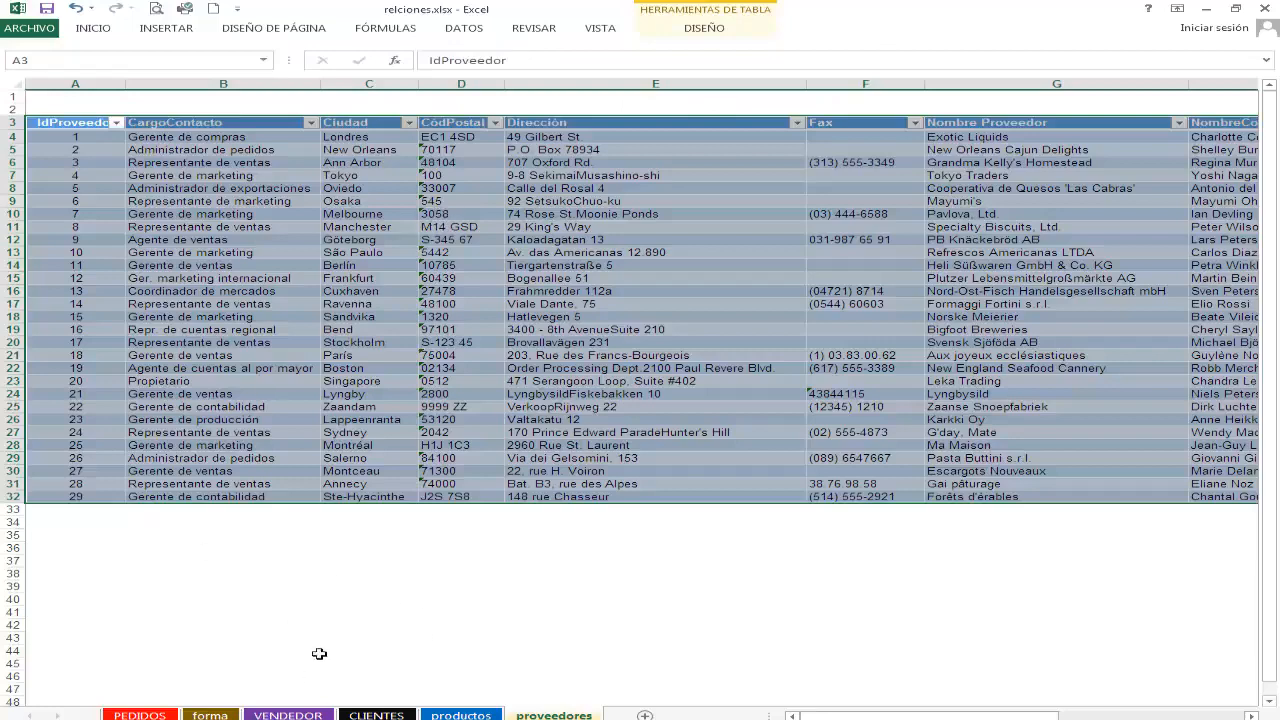
# From the productos sheet, start a new table relationship with productos as the table and IdProveedor as its external column.
pyautogui.click(461, 715)
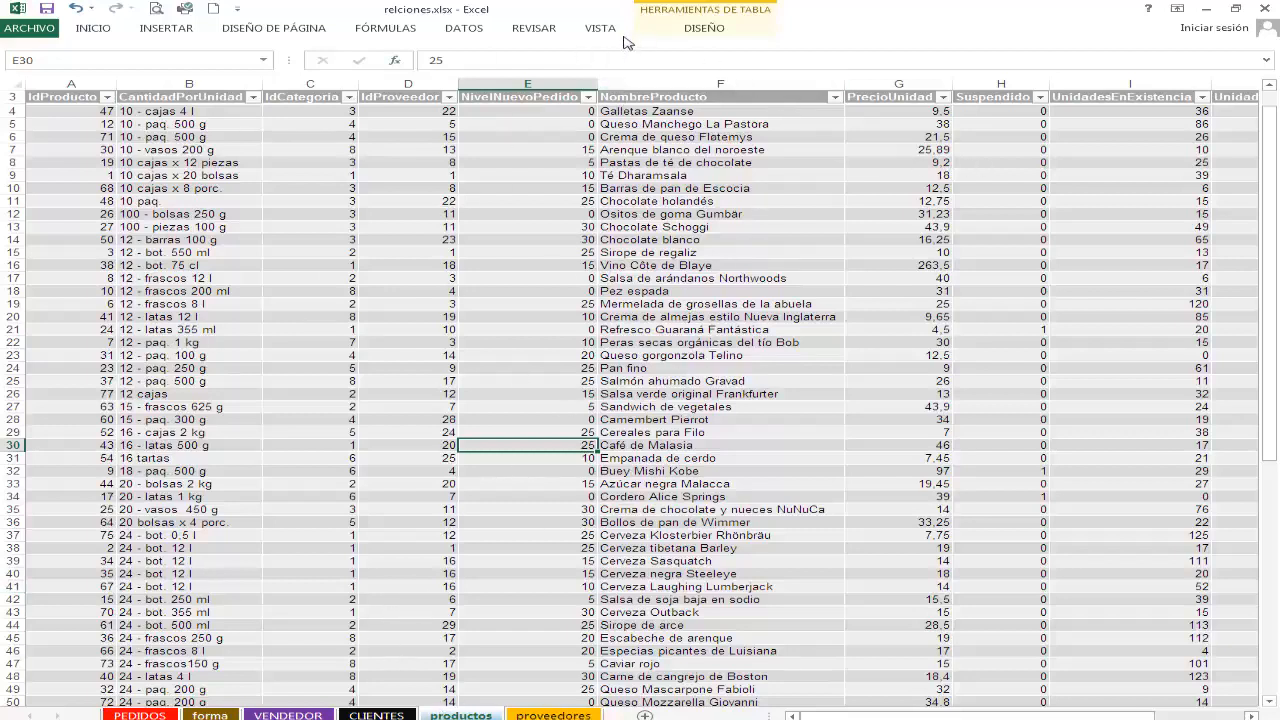
pyautogui.click(465, 28)
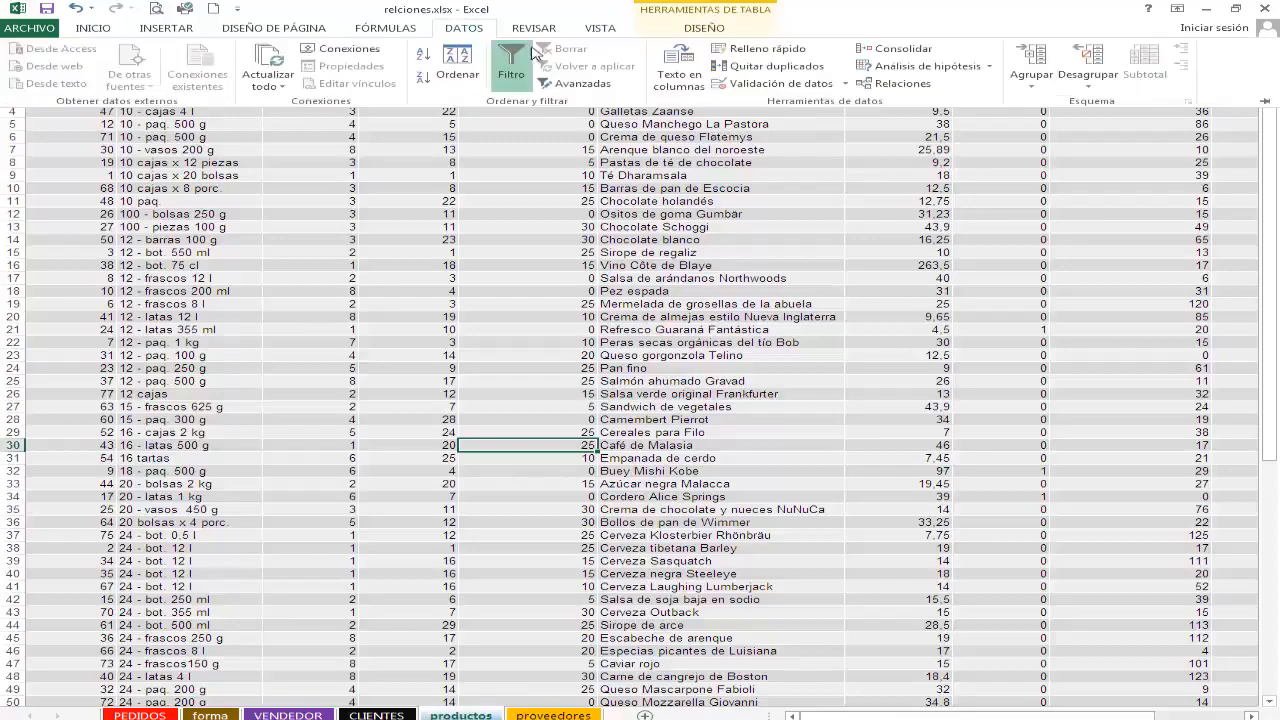
pyautogui.click(885, 87)
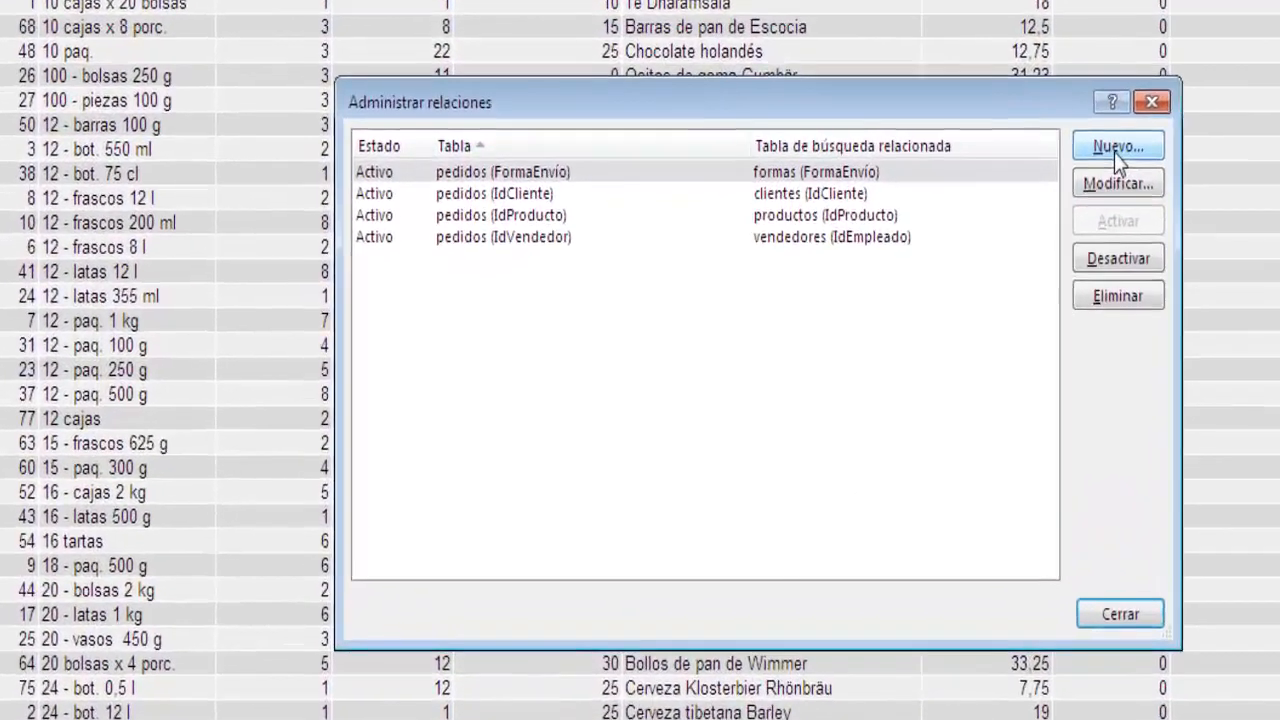
pyautogui.click(1056, 204)
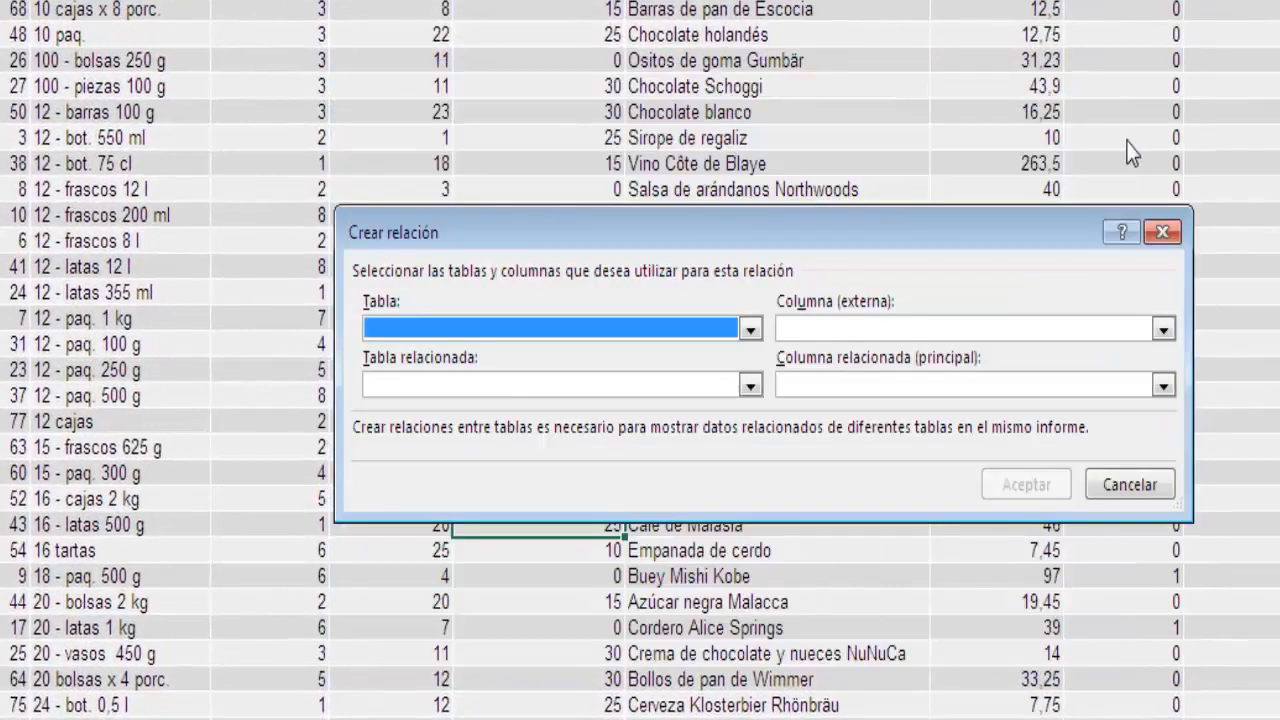
pyautogui.click(750, 330)
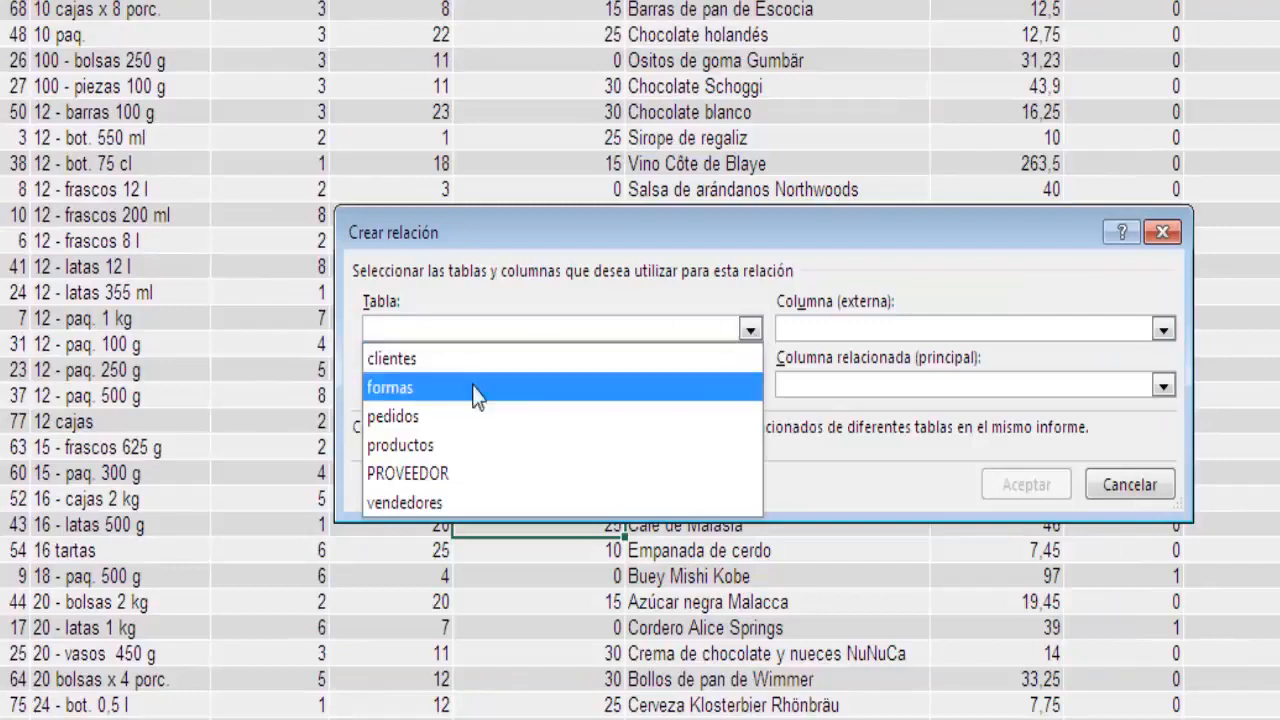
pyautogui.click(477, 445)
pyautogui.click(1163, 330)
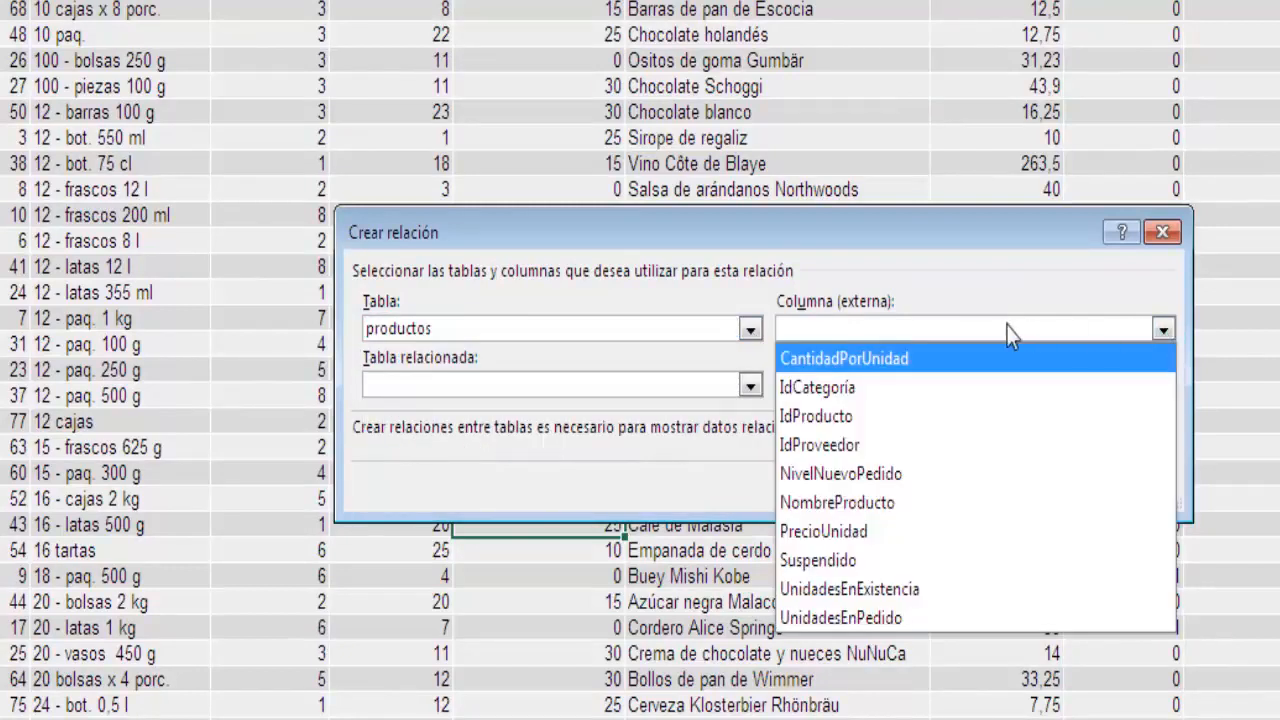
pyautogui.click(850, 445)
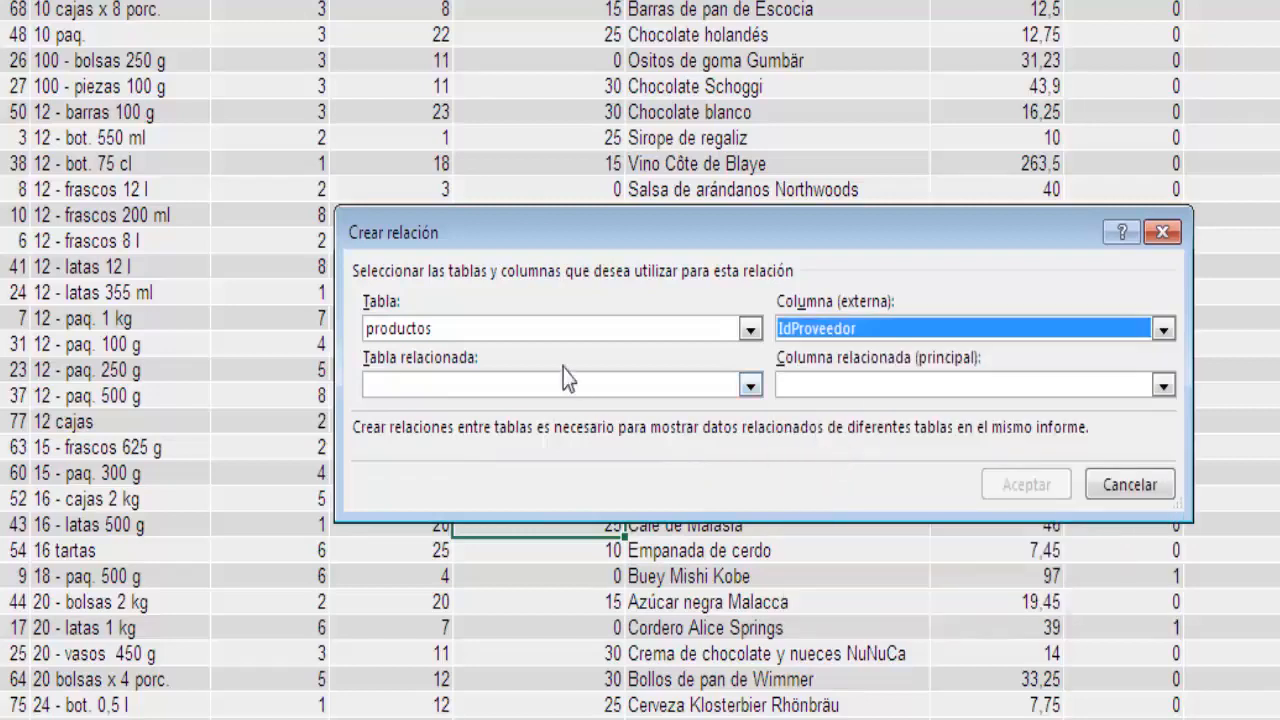
# Set PROVEEDOR as the related table with IdProveedor as the primary column, create the relationship and close the relationship manager.
pyautogui.click(750, 385)
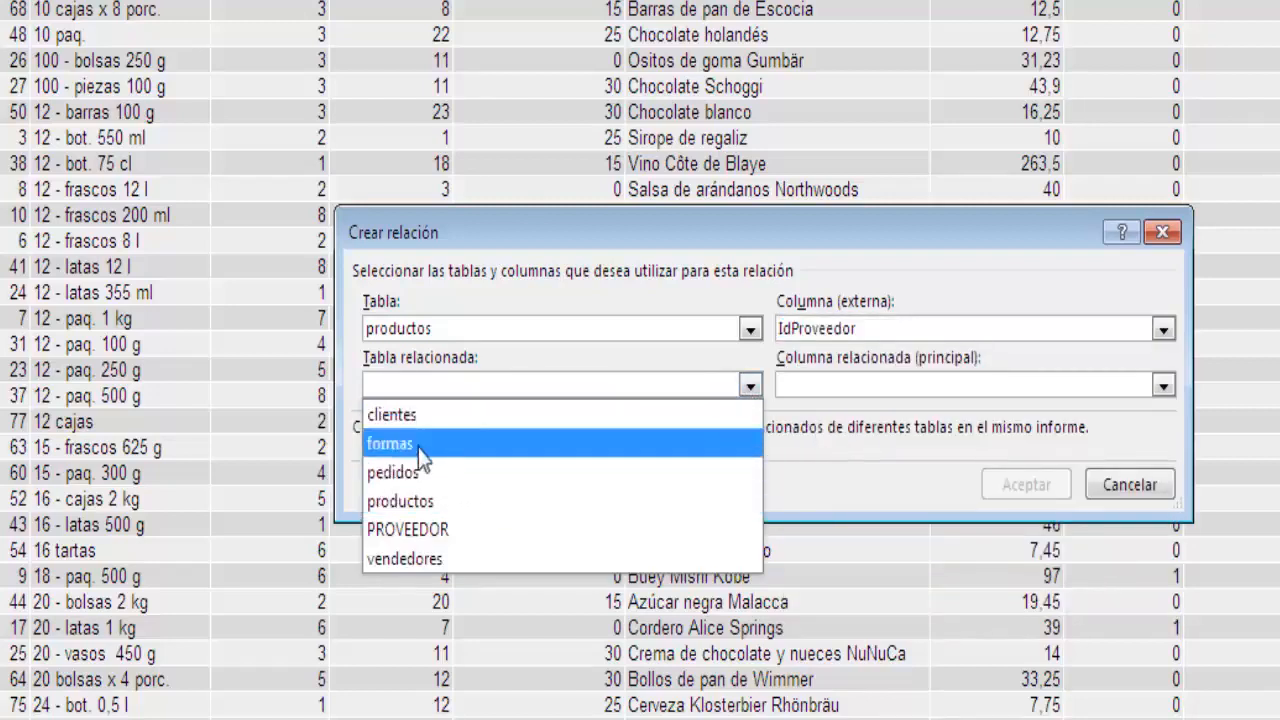
pyautogui.click(412, 529)
pyautogui.click(1162, 386)
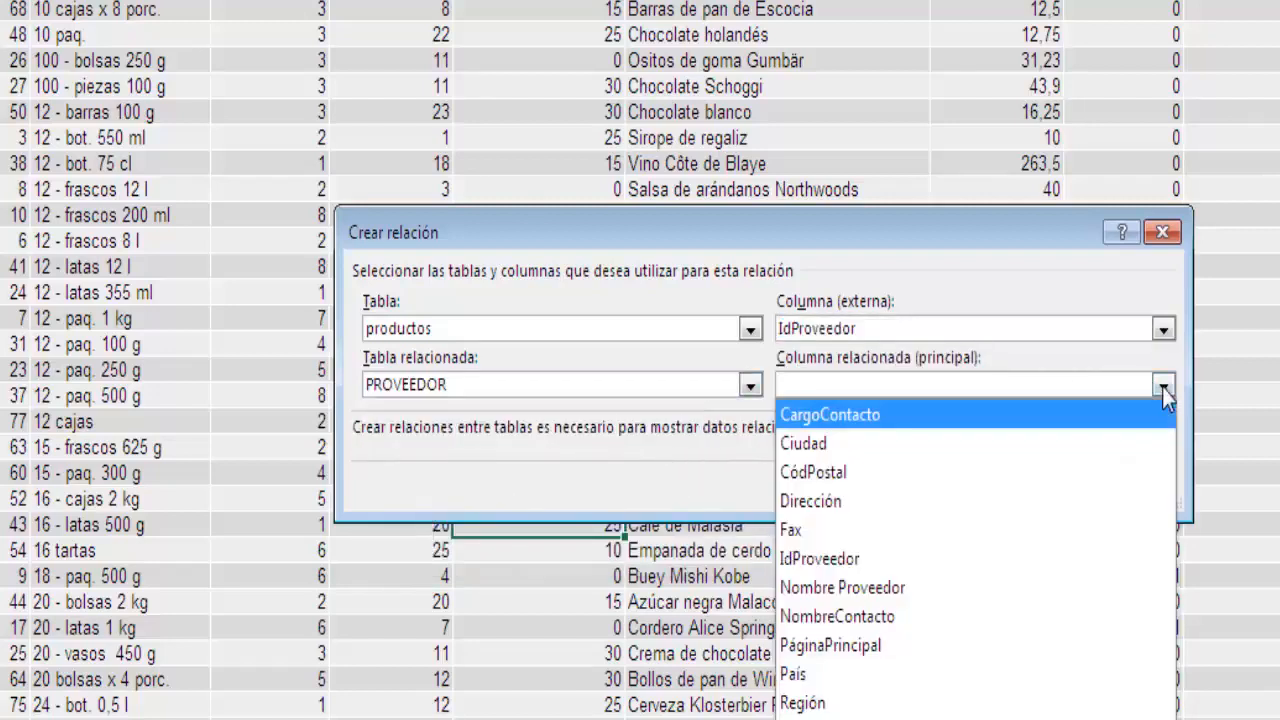
pyautogui.click(840, 559)
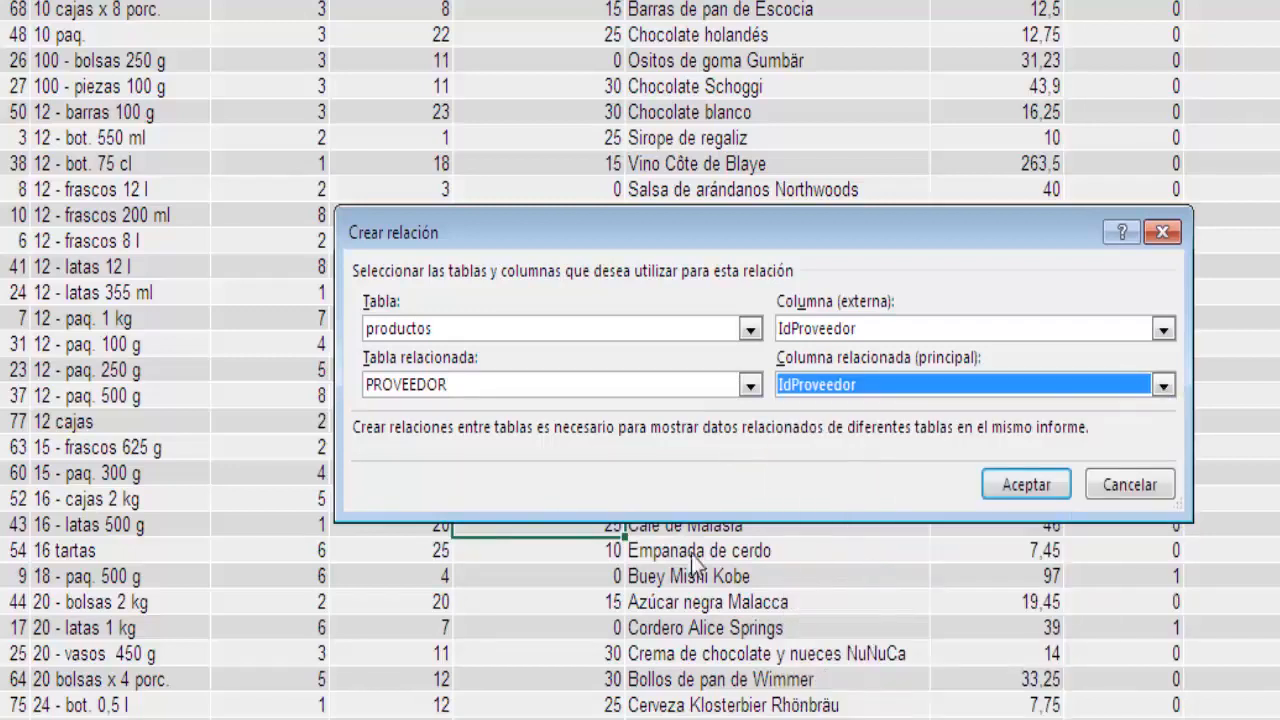
pyautogui.click(1022, 482)
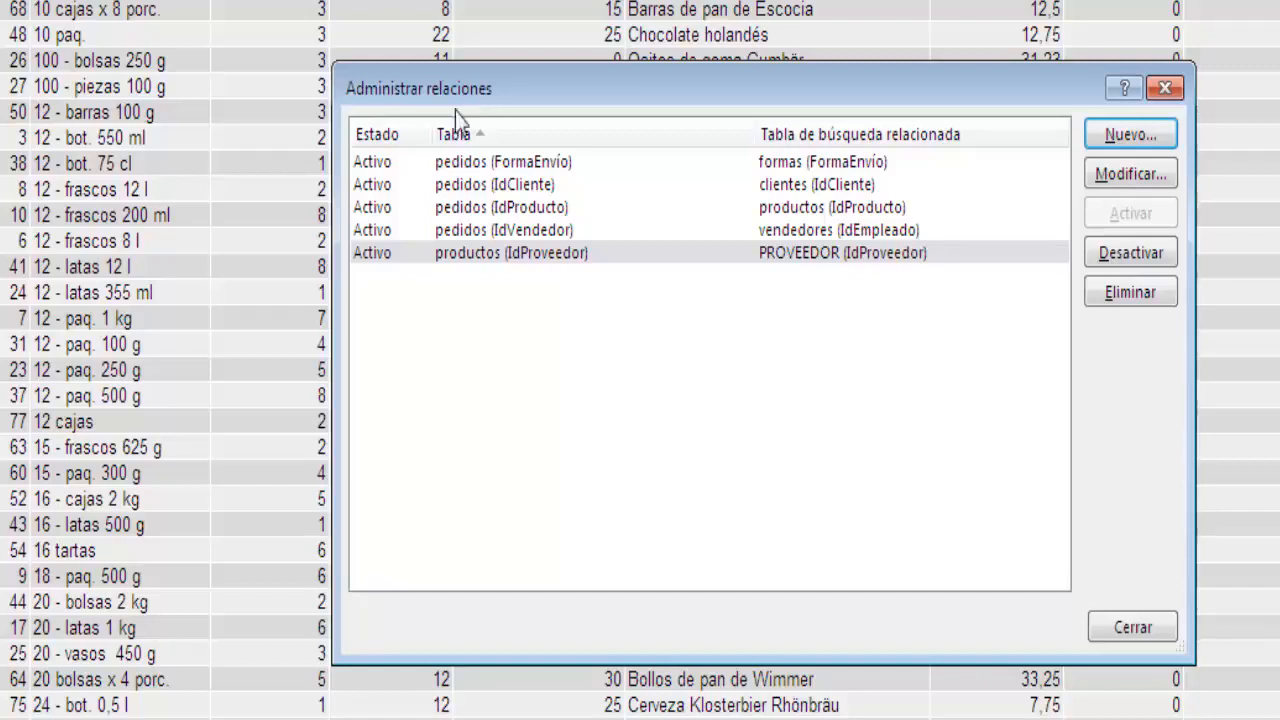
pyautogui.click(1133, 630)
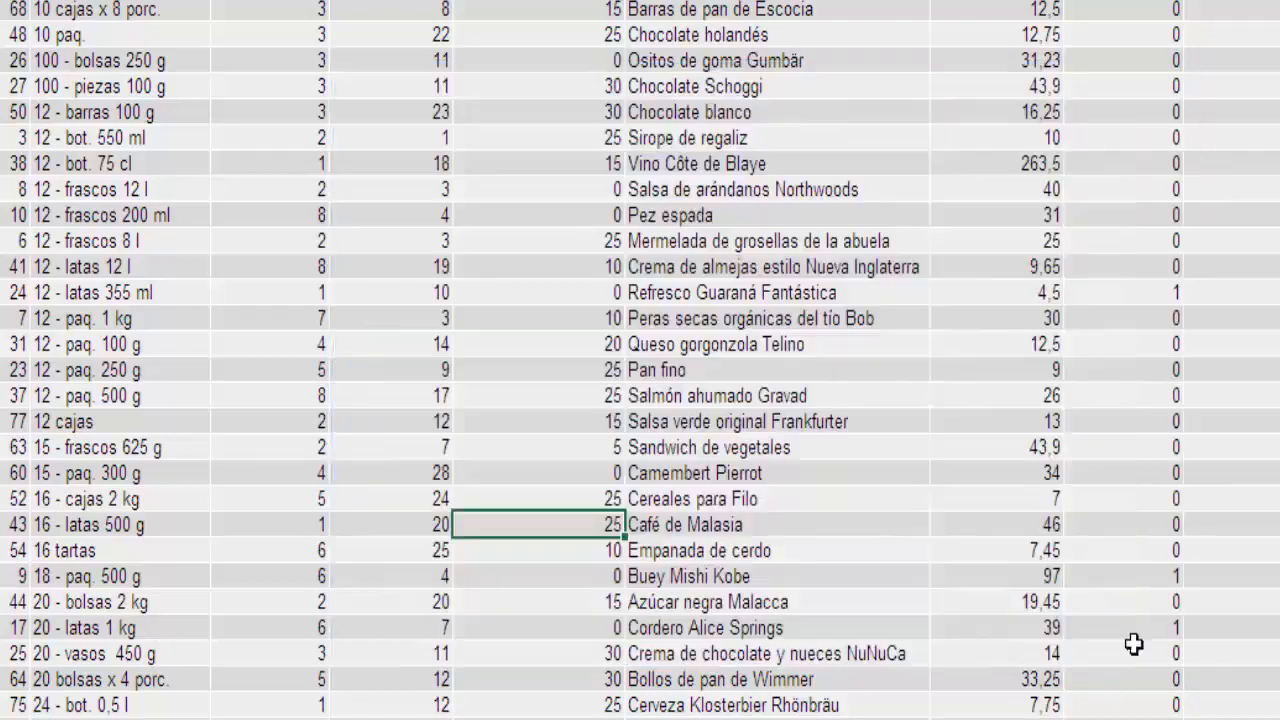